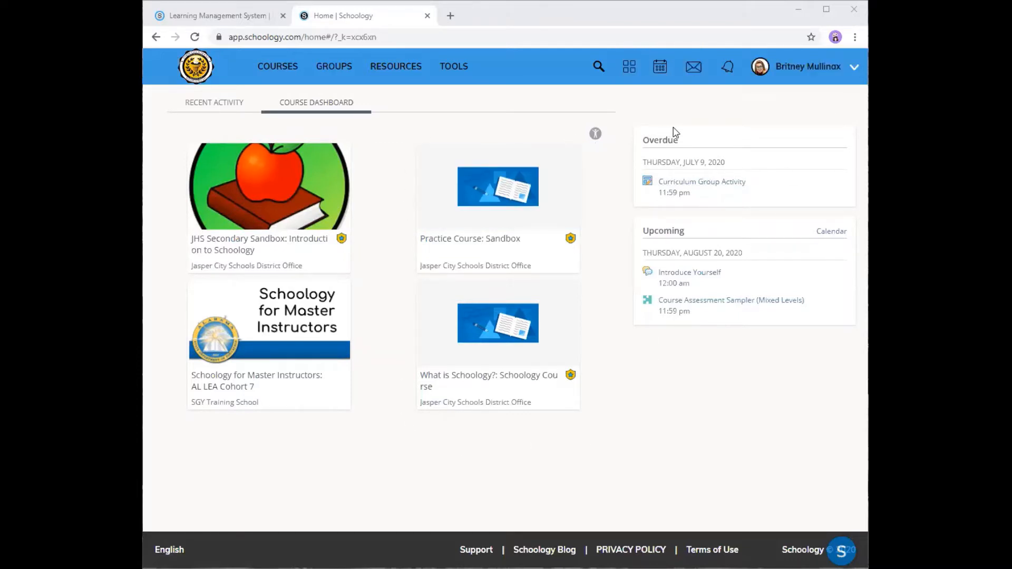
# Step: Open your own profile from the home page and view its editable About Me fields, leaving them unchanged
pyautogui.click(202, 67)
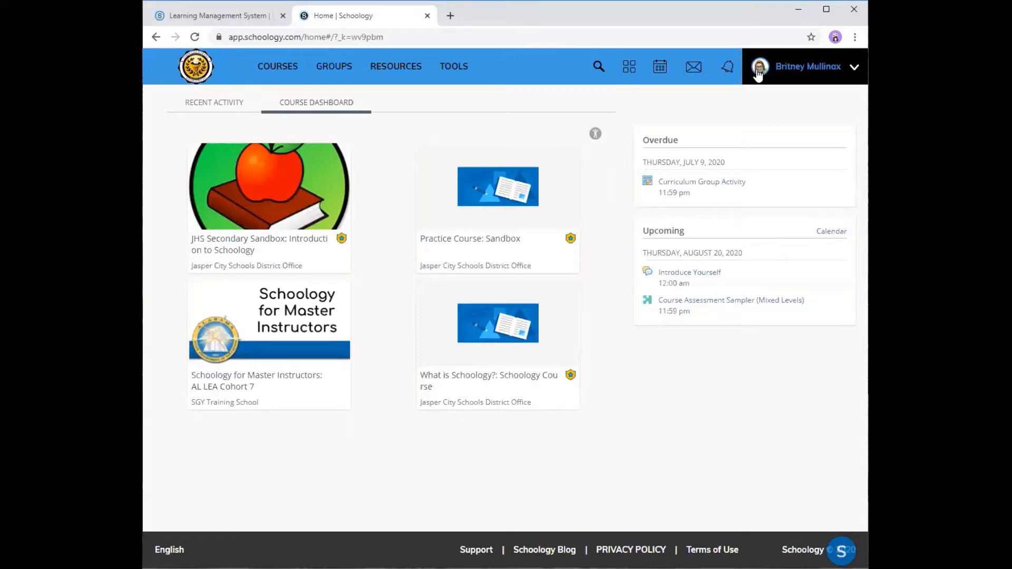
pyautogui.click(854, 71)
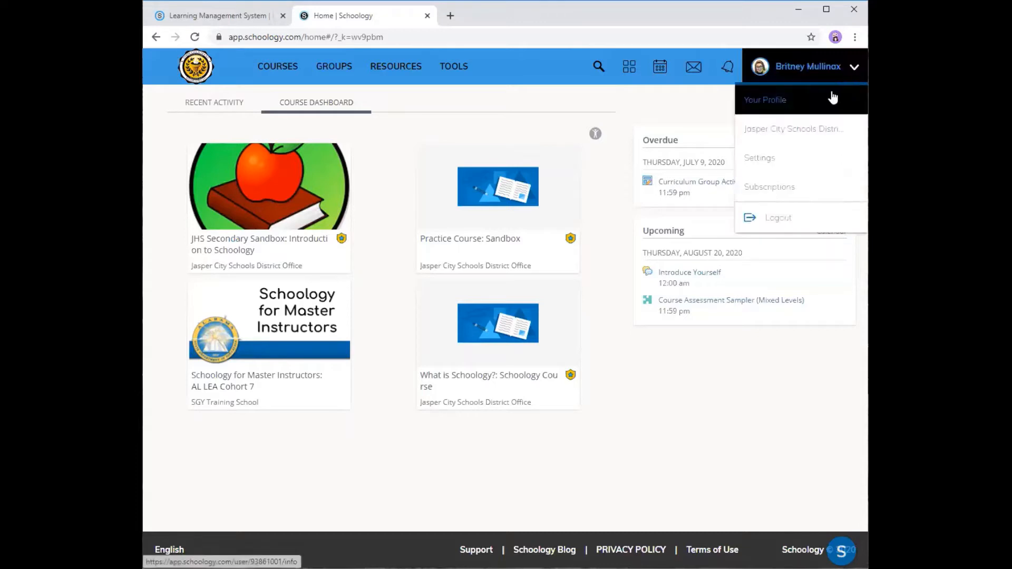
pyautogui.click(776, 105)
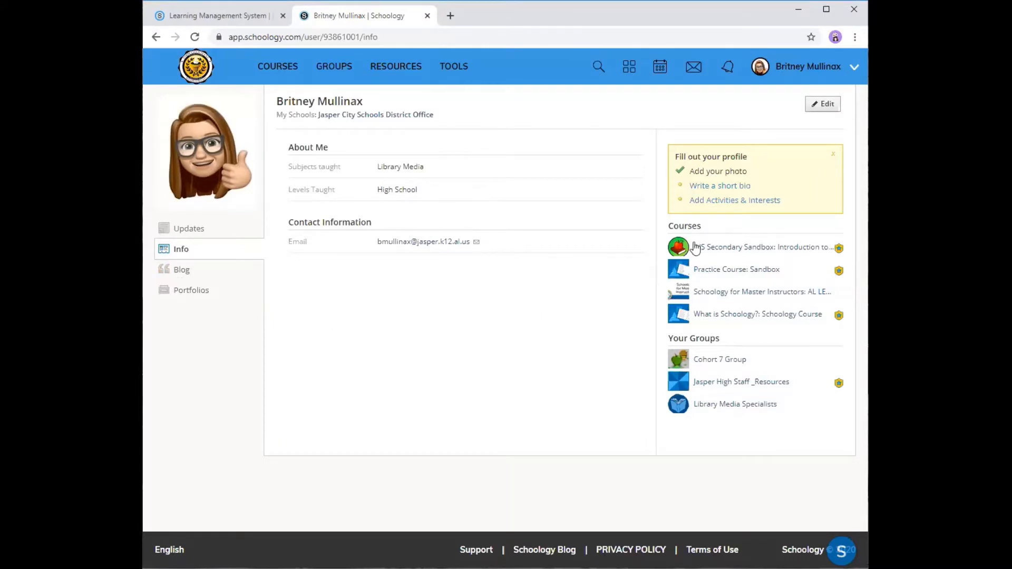
pyautogui.click(831, 108)
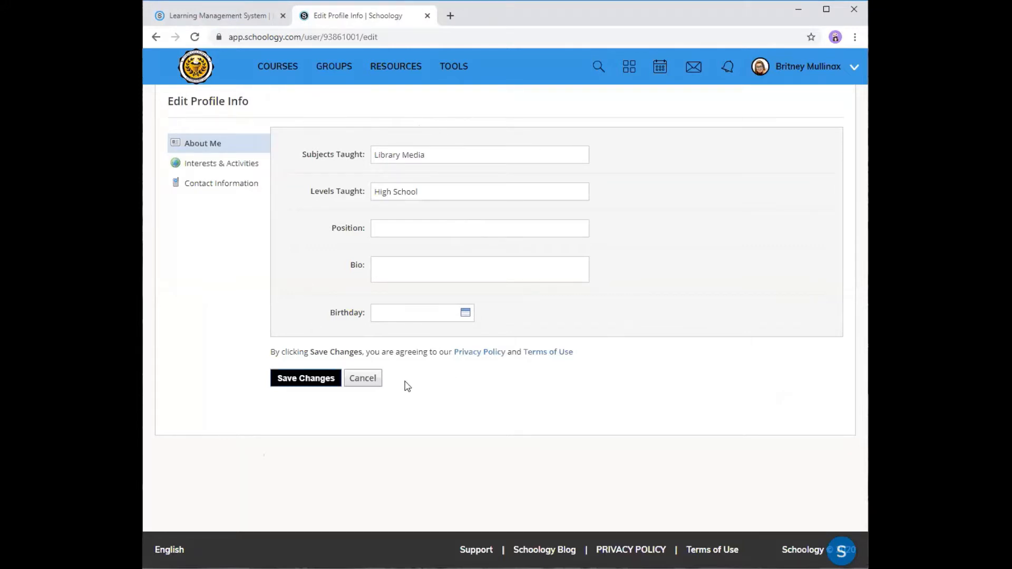
pyautogui.click(361, 379)
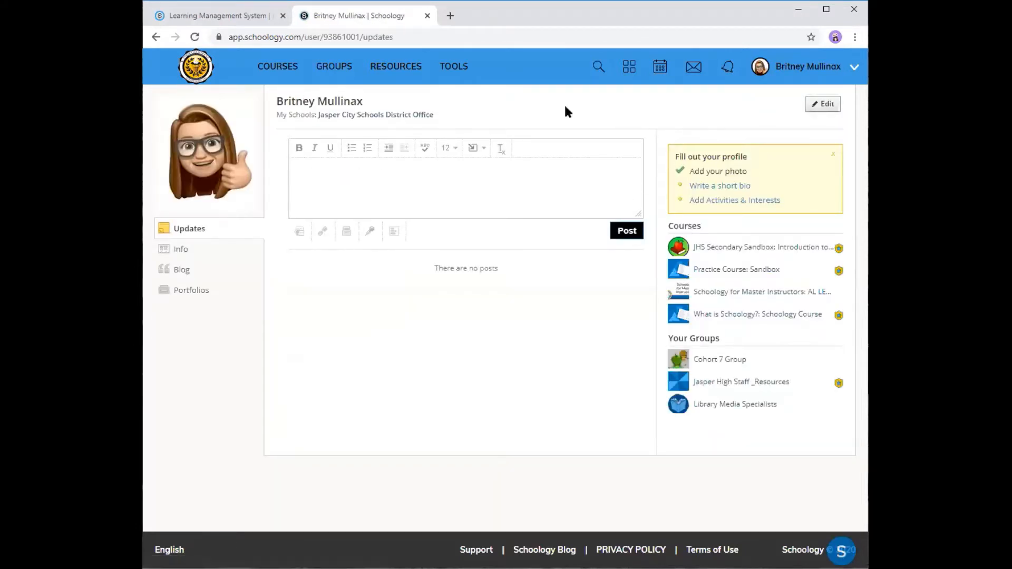
# Step: View the profile picture options, close them without choosing a picture, and return to the home page
pyautogui.moveTo(266, 167)
pyautogui.moveTo(209, 178)
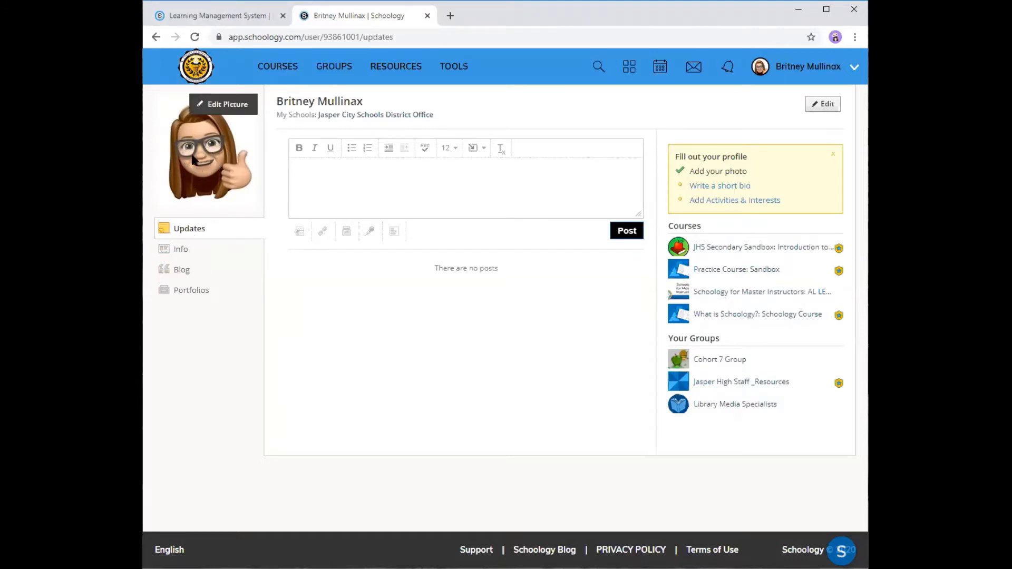
pyautogui.click(227, 106)
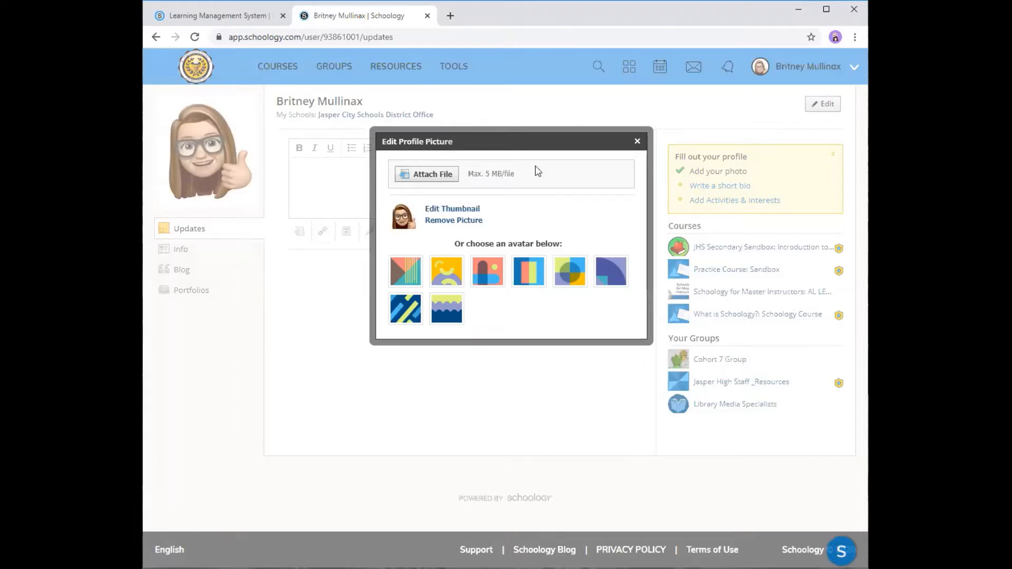
pyautogui.click(638, 141)
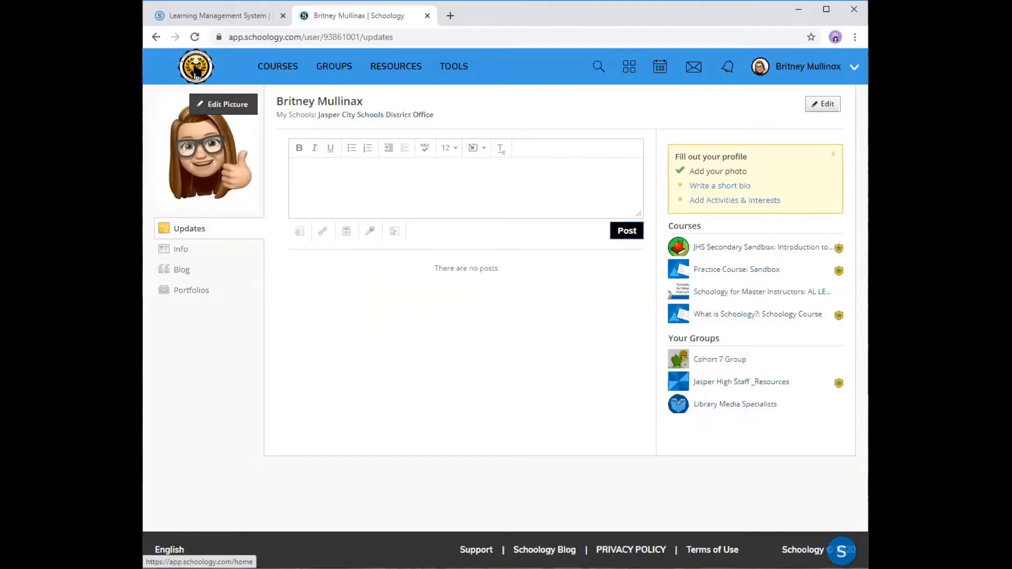
pyautogui.click(196, 71)
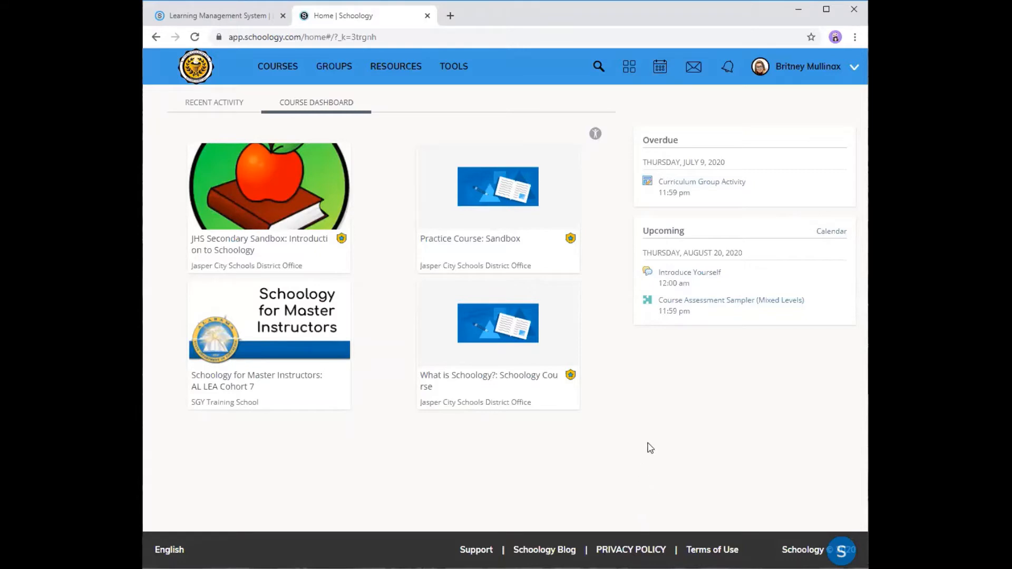
# Step: Look through the posts in the Recent Activity feed and return to the Course Dashboard
pyautogui.moveTo(801, 202)
pyautogui.click(212, 105)
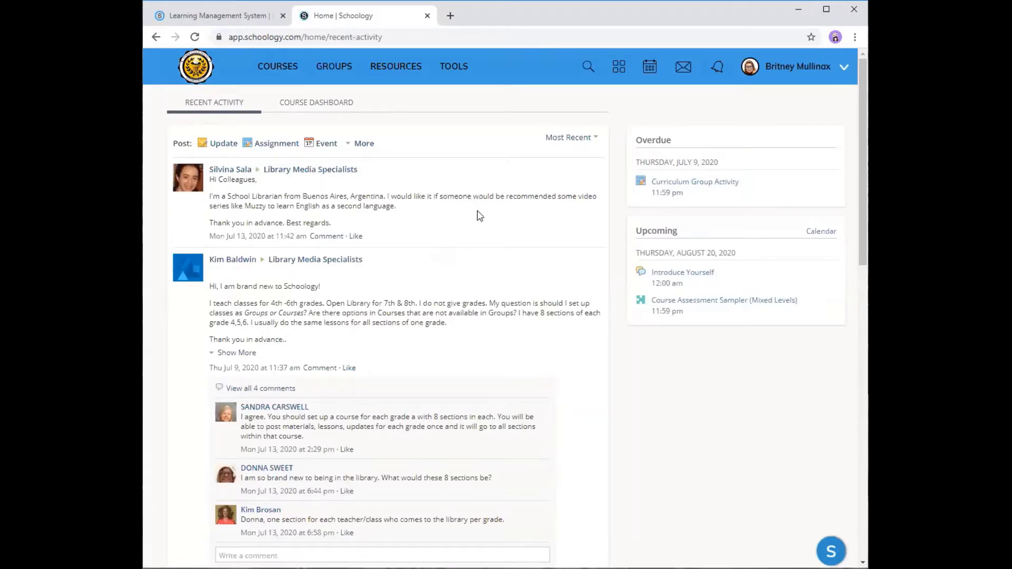
pyautogui.scroll(-5, 453, 223)
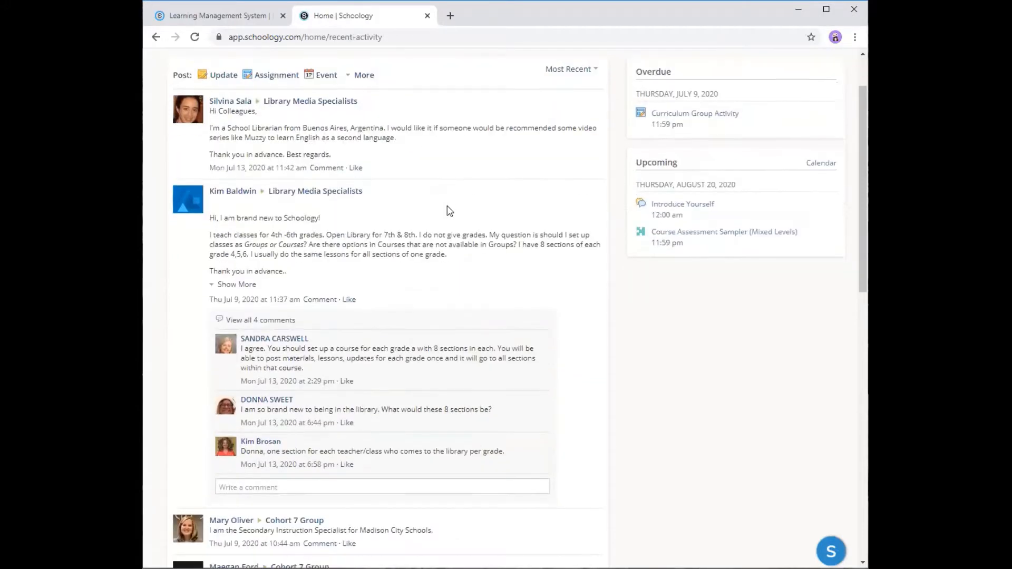
pyautogui.scroll(-4, 448, 210)
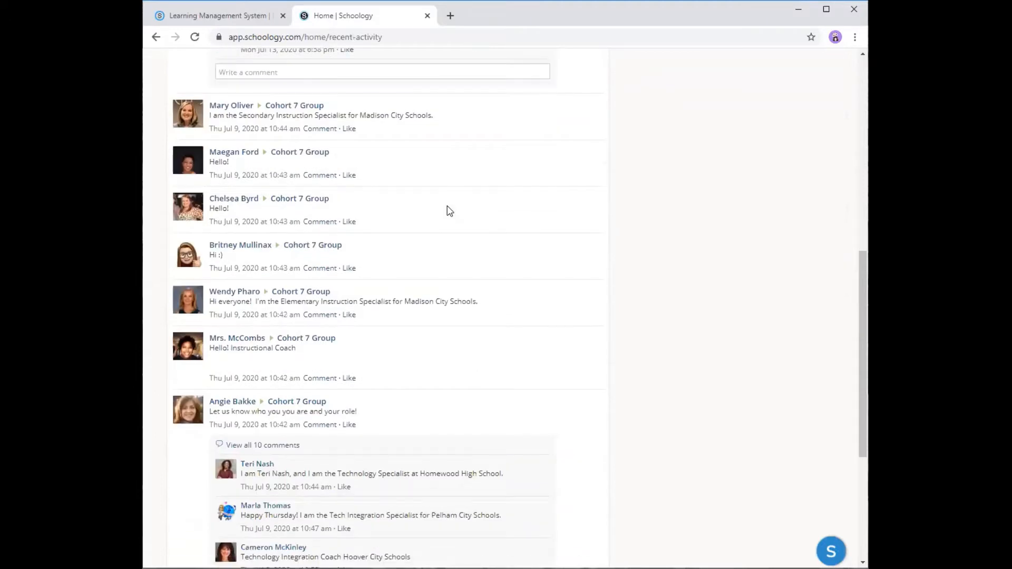
pyautogui.scroll(-1, 448, 211)
pyautogui.scroll(10, 448, 211)
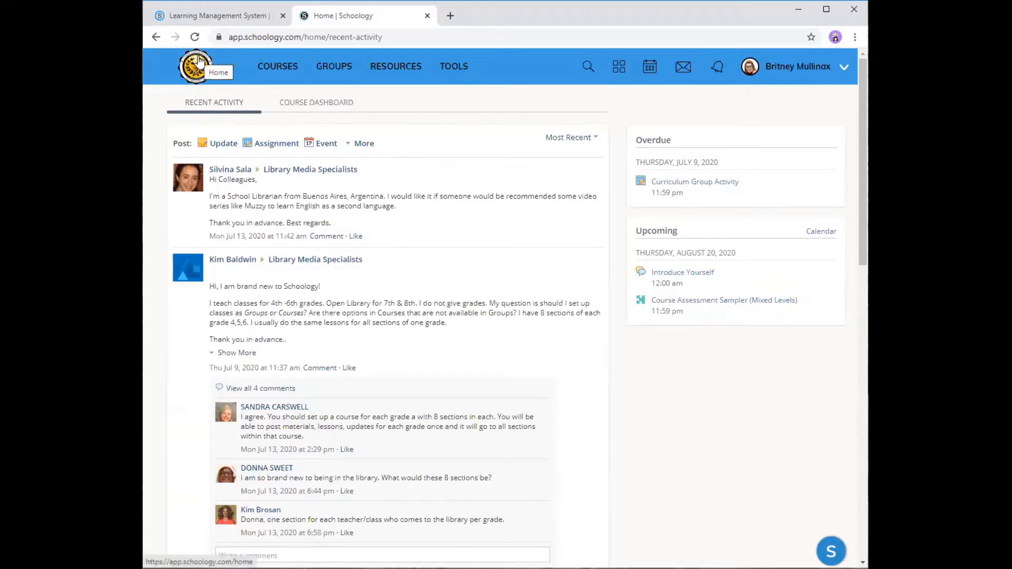
pyautogui.click(192, 65)
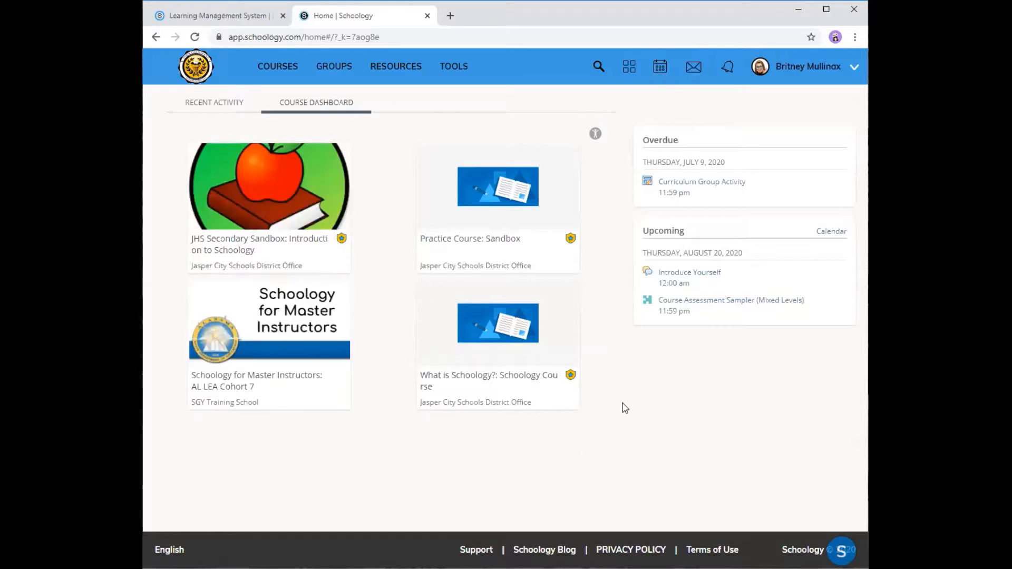
# Step: Open a blank new message form to view its recipient, subject and message fields, and close it without sending
pyautogui.click(695, 74)
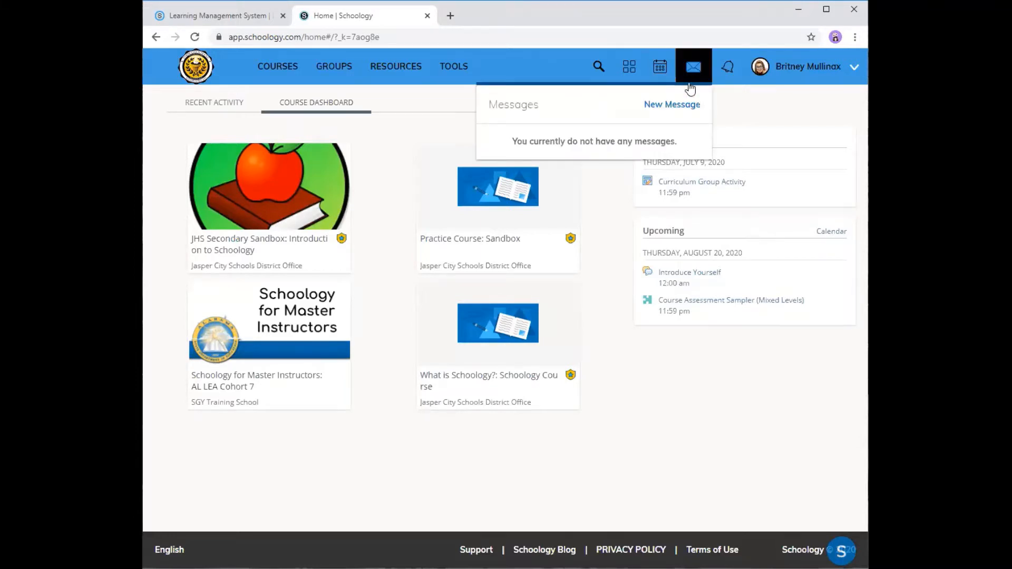
pyautogui.click(687, 105)
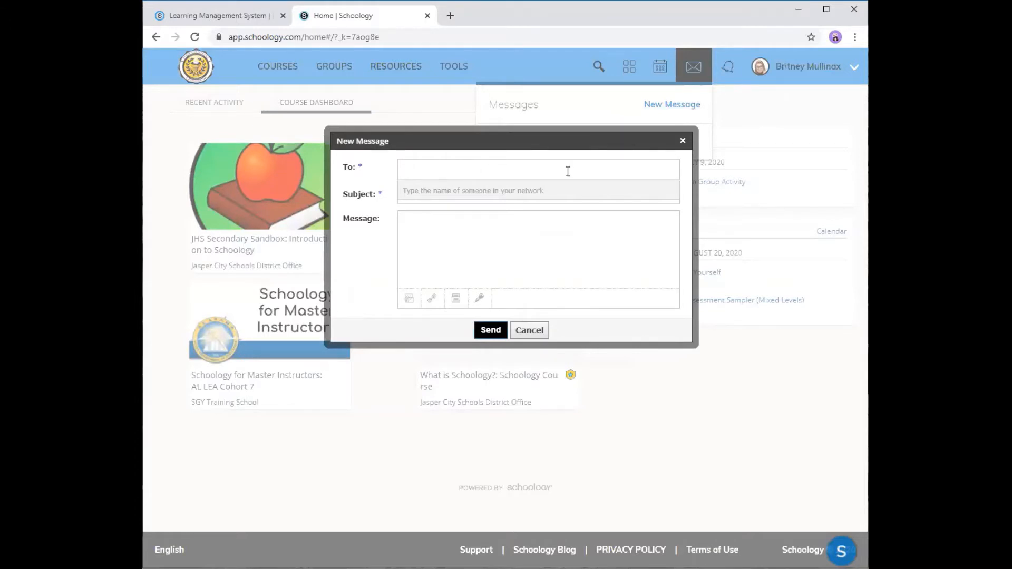
pyautogui.click(426, 174)
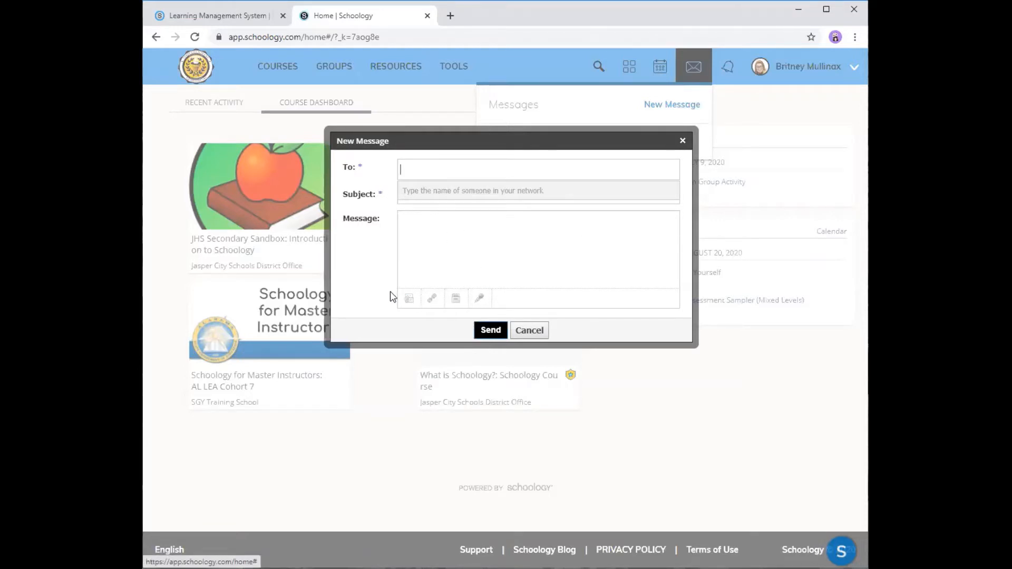
pyautogui.click(683, 141)
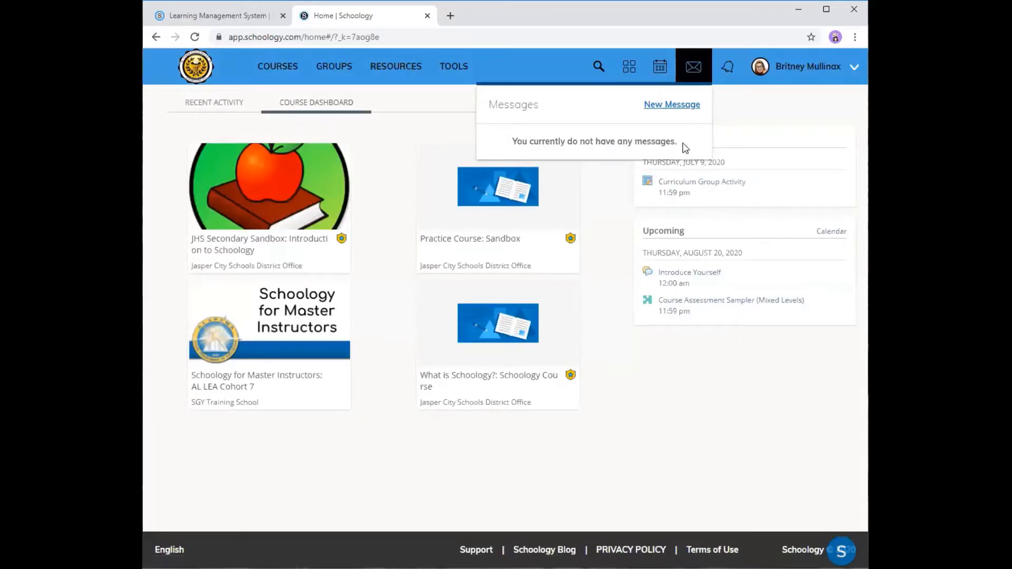
# Step: Show the list of recent notifications and close it again
pyautogui.click(740, 91)
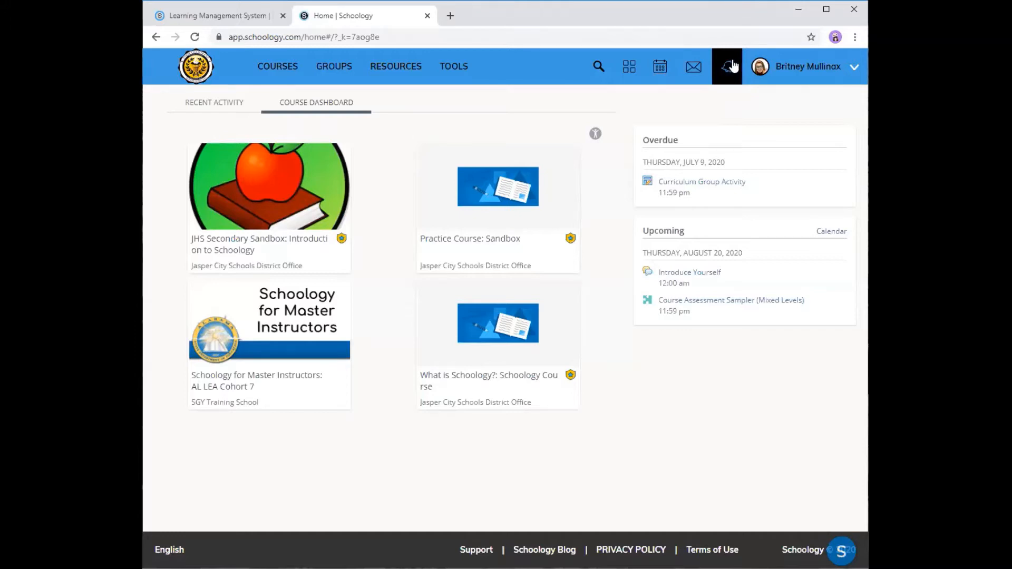
pyautogui.click(727, 69)
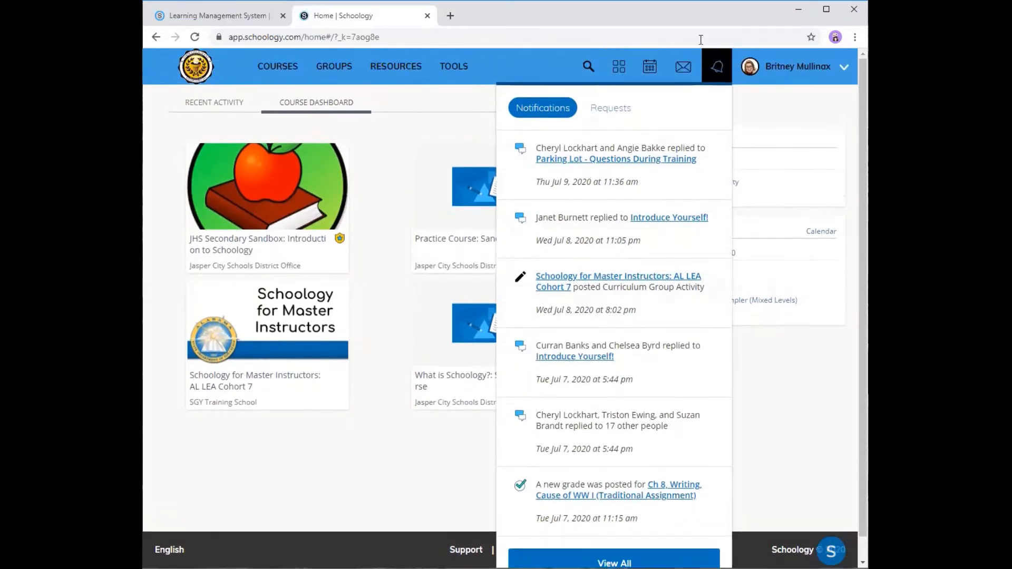
pyautogui.click(724, 64)
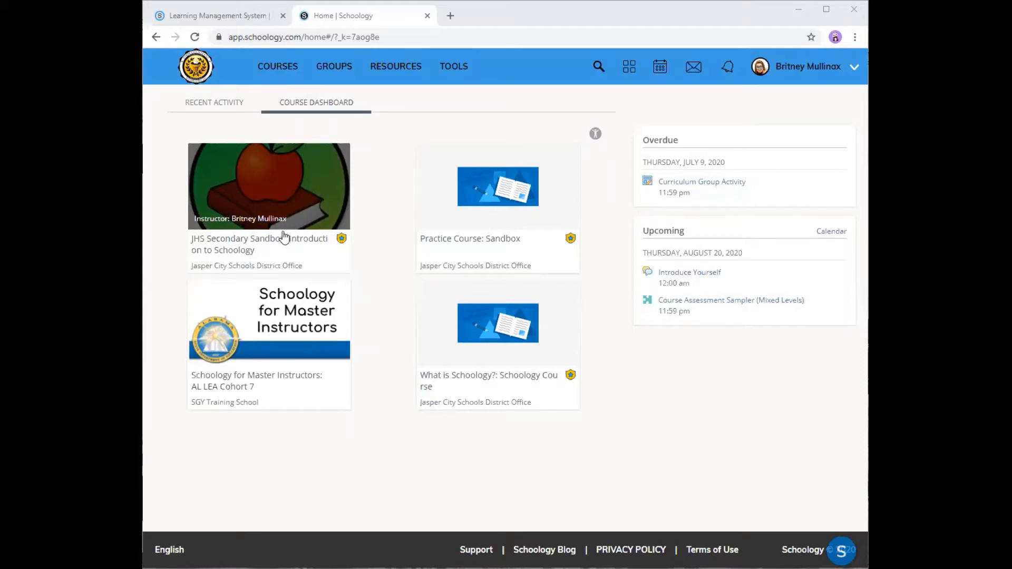
# Step: Open the JHS Secondary Sandbox: Introduction to Schoology course and go from there to the full My Courses list
pyautogui.click(250, 244)
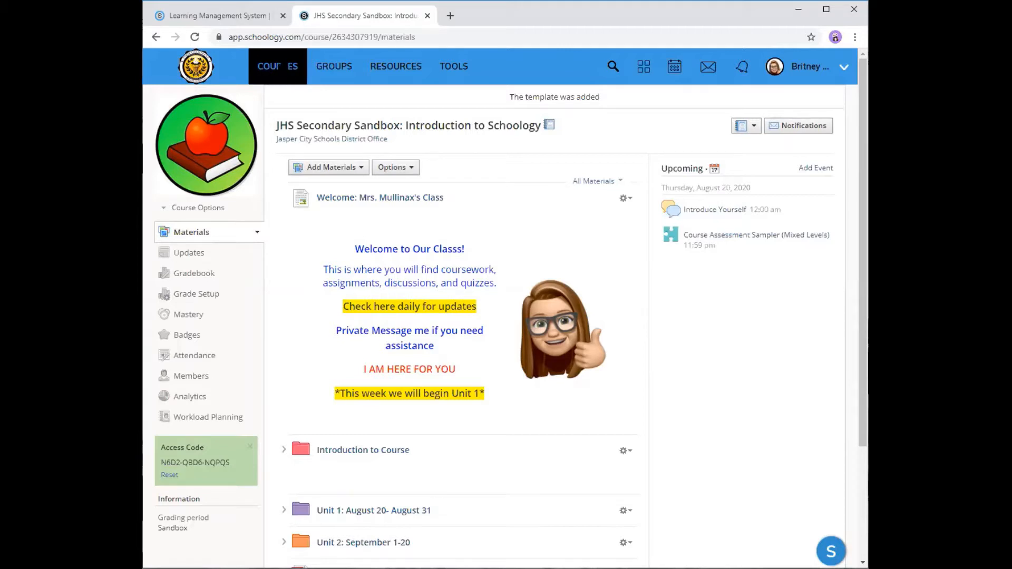
pyautogui.click(296, 68)
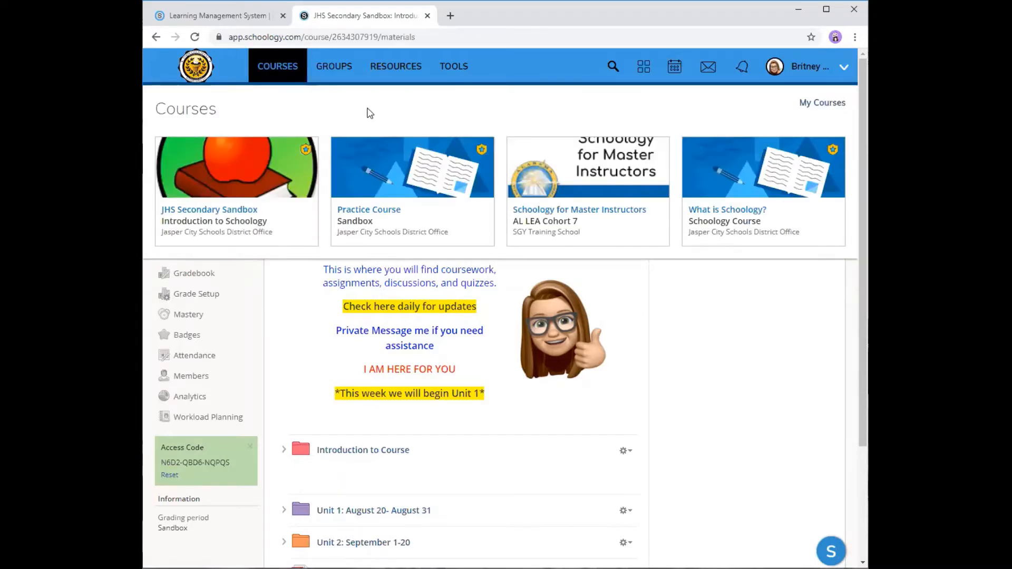
pyautogui.click(826, 105)
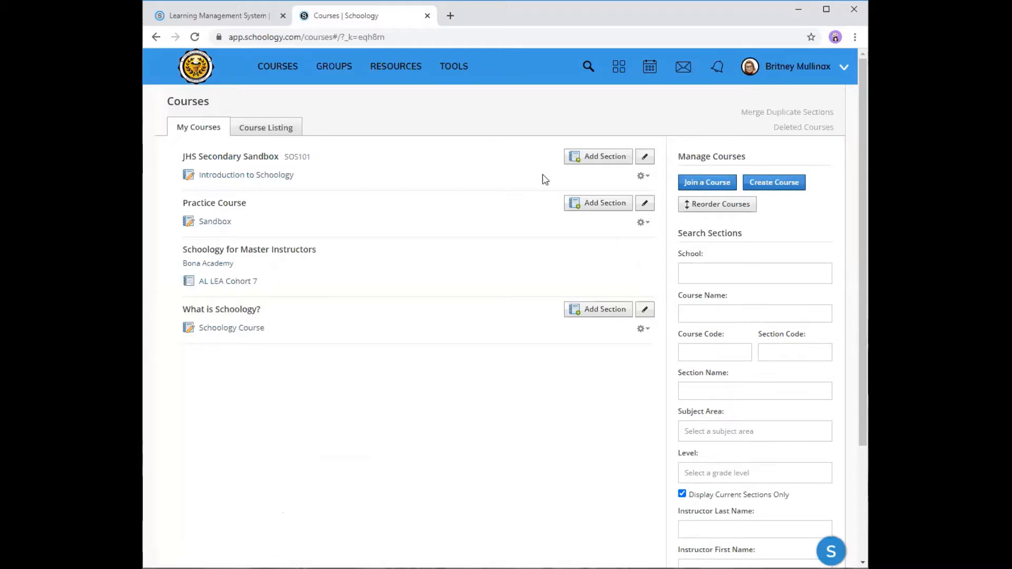
# Step: View the Join a Course access code form, close it without joining, and return to the home dashboard
pyautogui.click(709, 186)
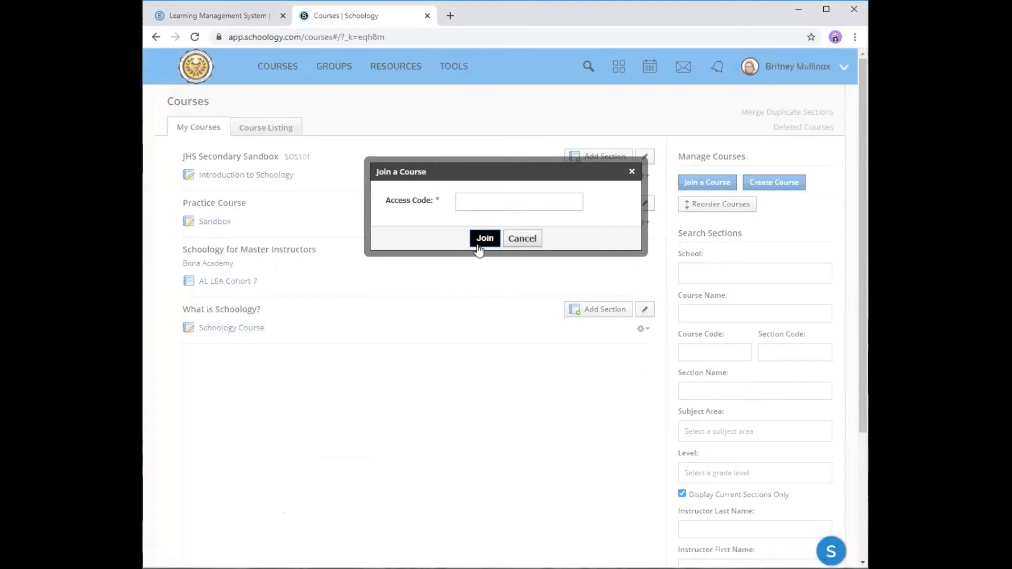
pyautogui.click(632, 172)
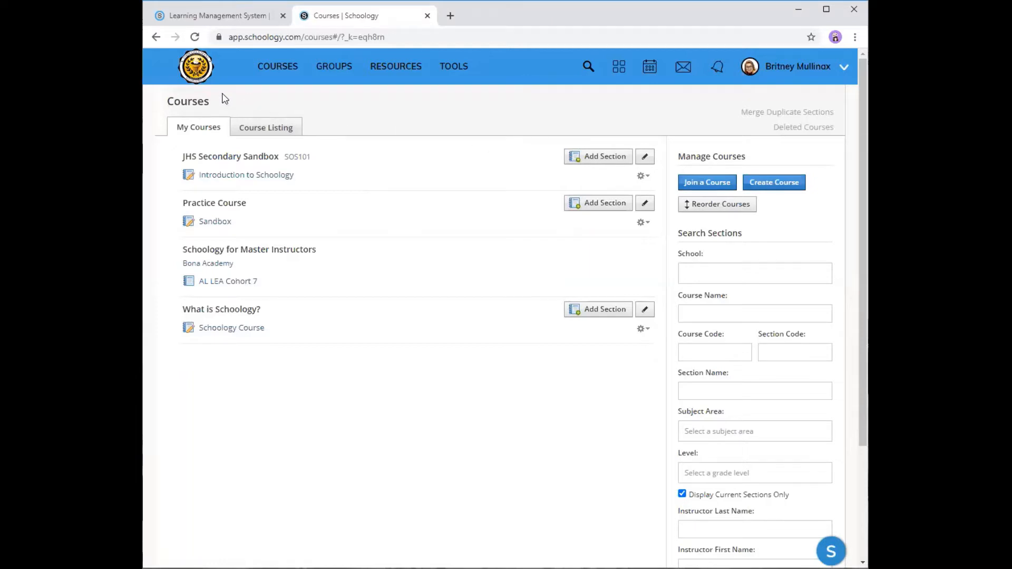
pyautogui.click(198, 68)
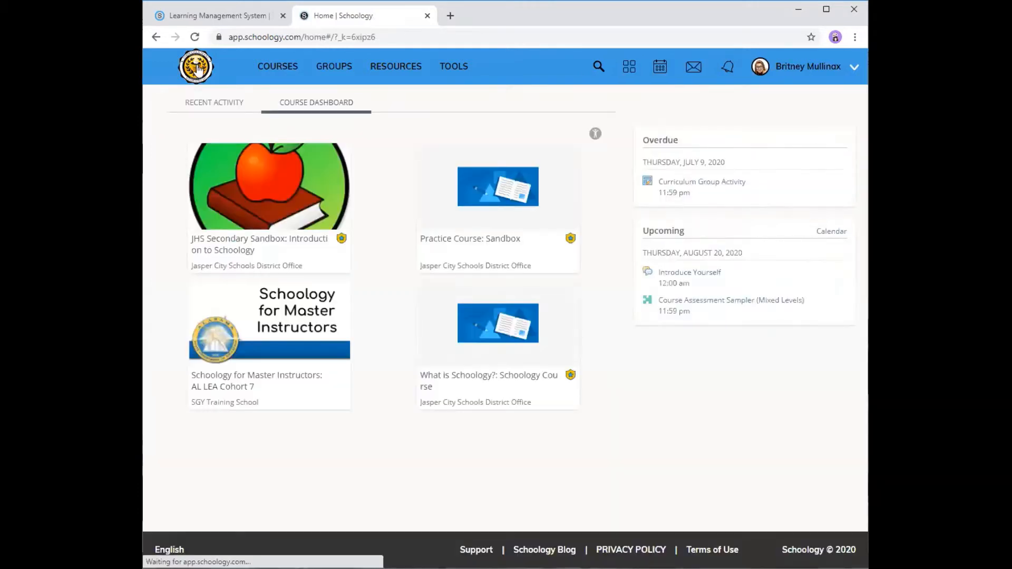
# Step: Open the JHS Secondary Sandbox: Introduction to Schoology course and examine the kinds of materials that can be added
pyautogui.click(250, 255)
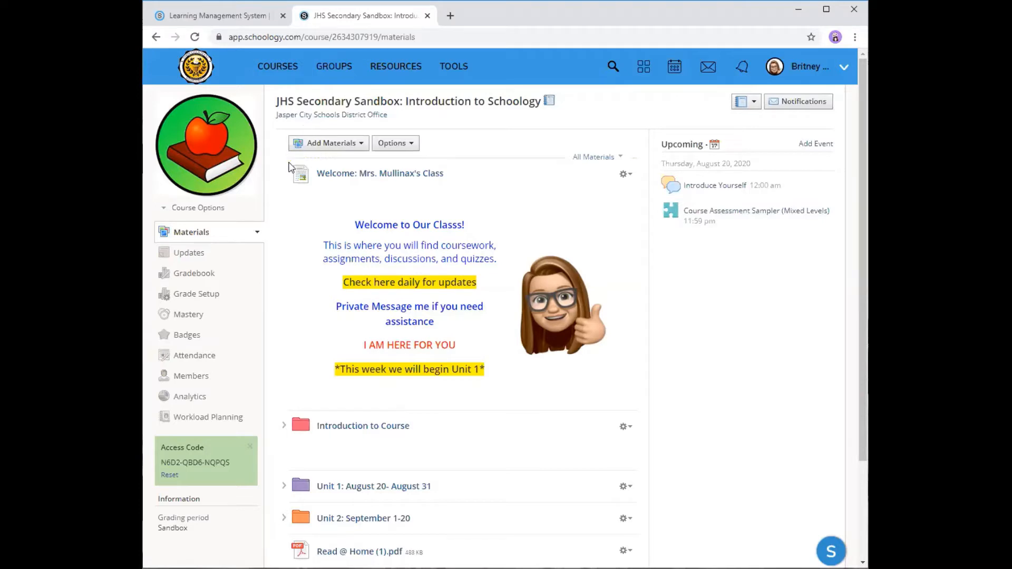
pyautogui.click(361, 146)
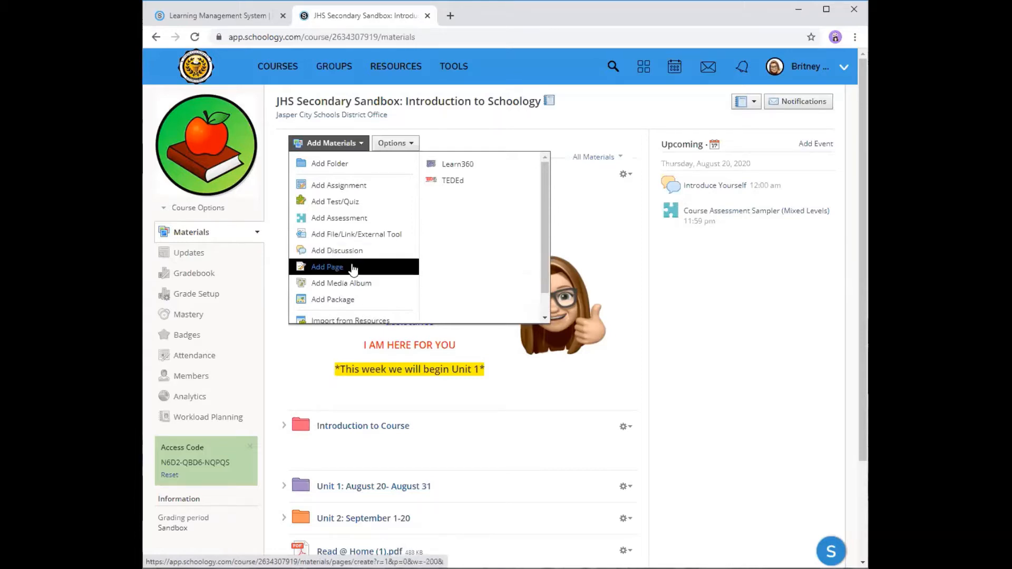
pyautogui.scroll(-1, 379, 279)
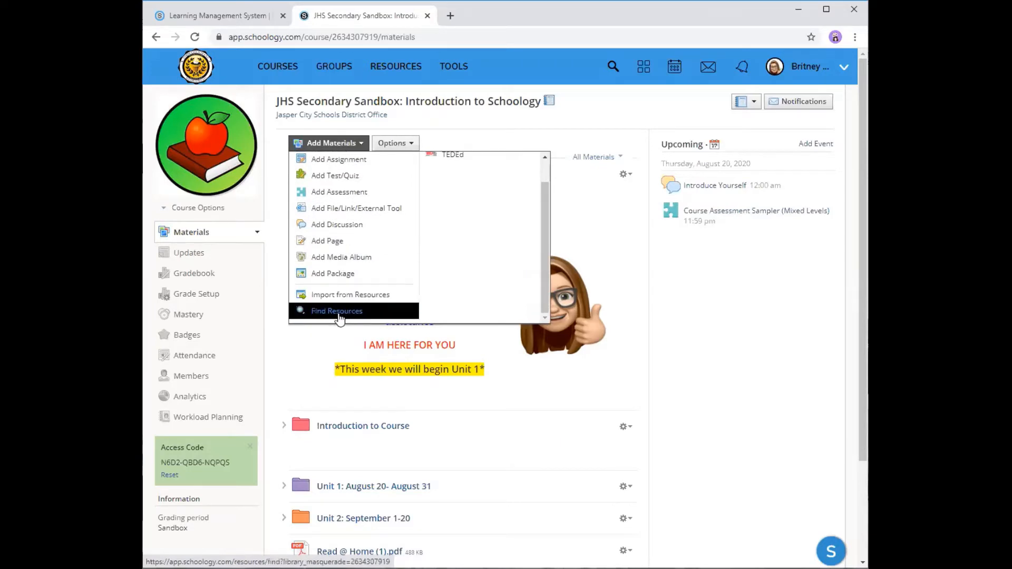
pyautogui.scroll(1, 351, 320)
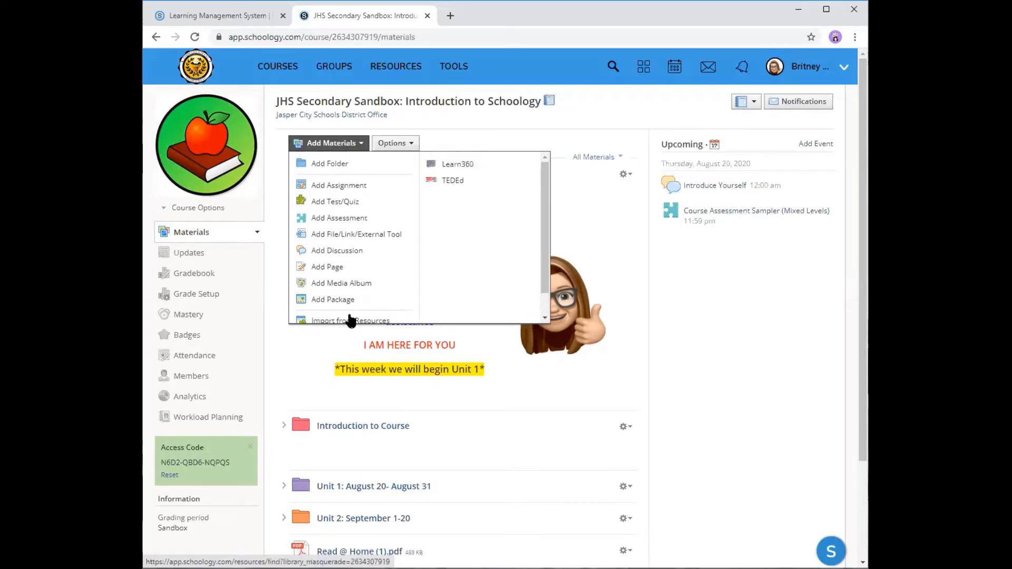
pyautogui.click(366, 145)
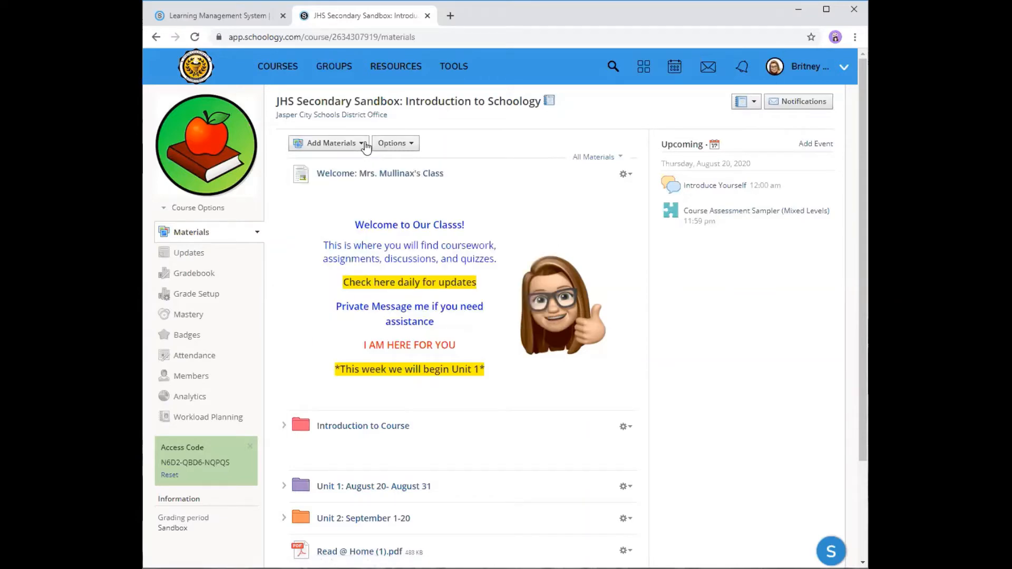
pyautogui.click(366, 145)
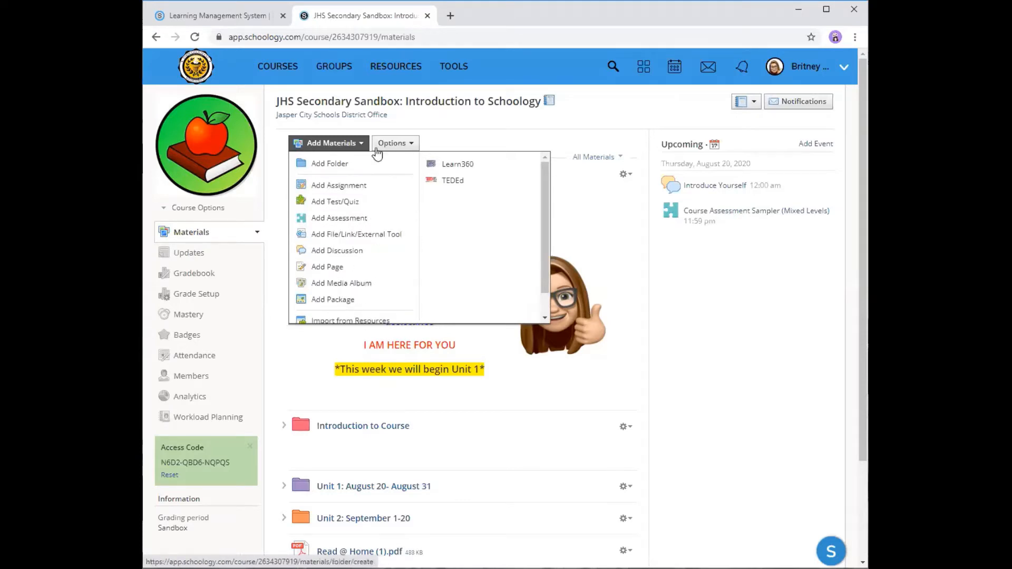
pyautogui.click(361, 143)
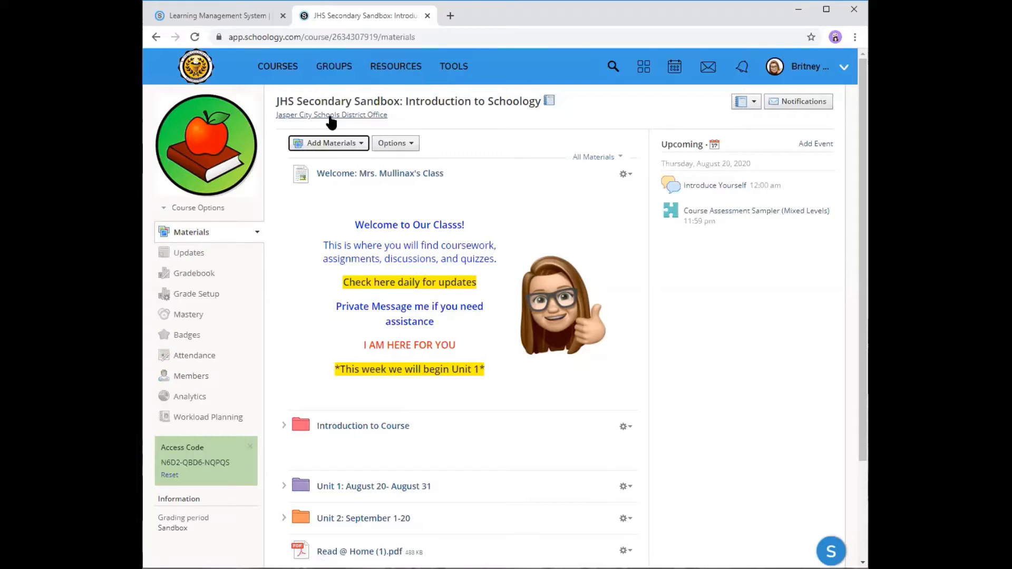
# Step: Open the Members page of the JHS Secondary Sandbox course
pyautogui.click(189, 378)
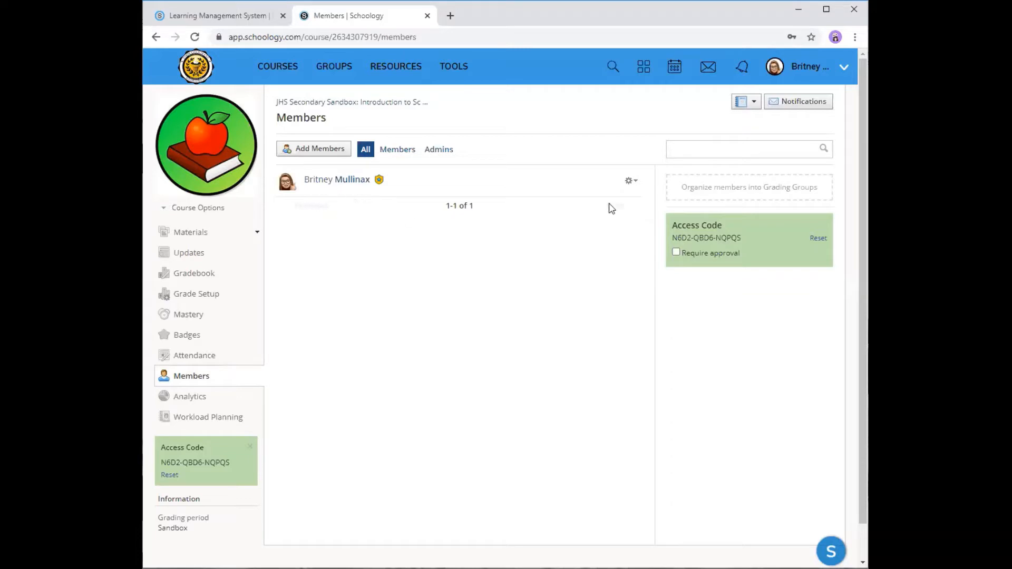
# Step: View the management options for the enrolled course member, close them unchanged, and return to the course's materials page
pyautogui.click(636, 182)
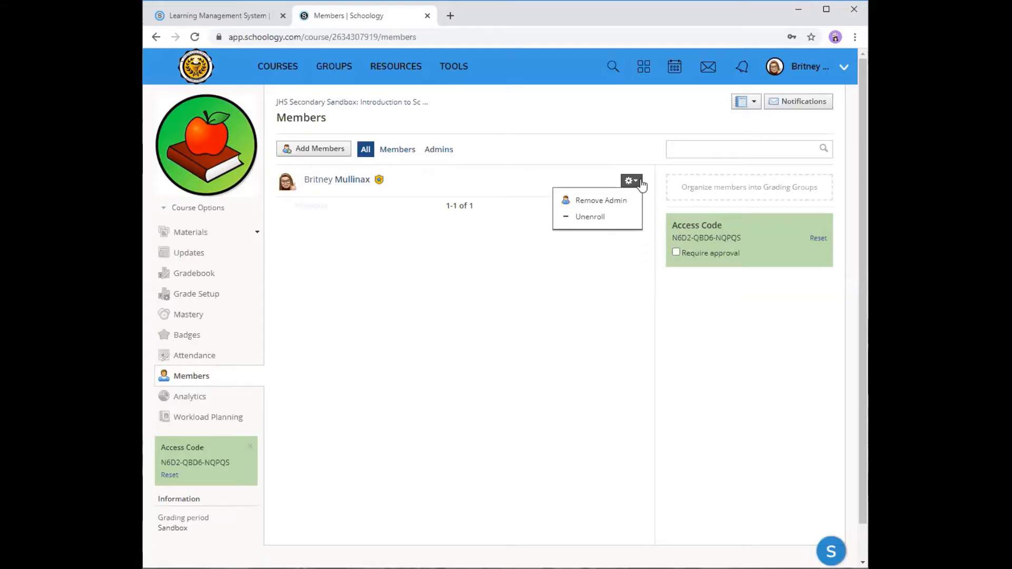
pyautogui.click(481, 239)
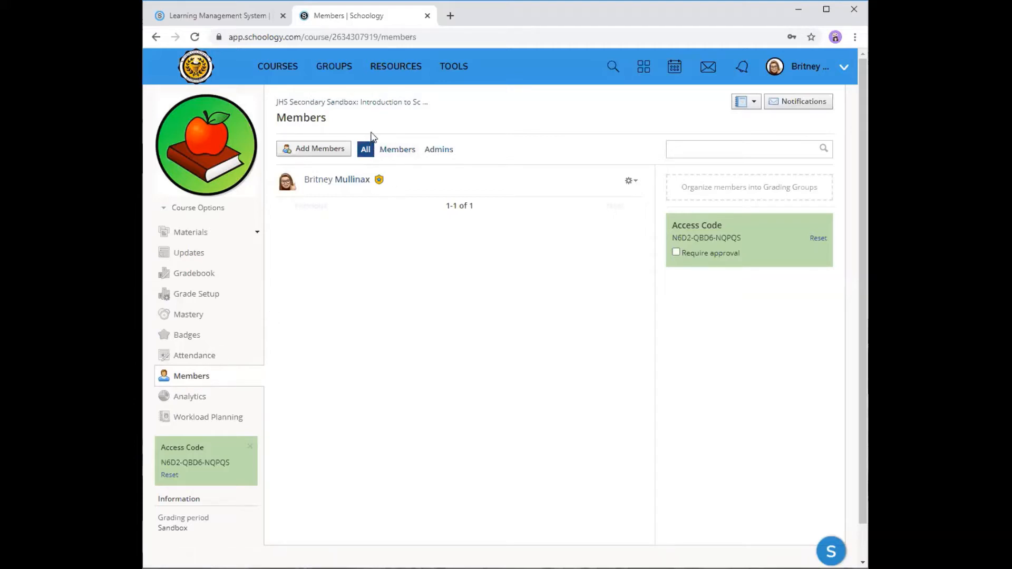
pyautogui.click(357, 103)
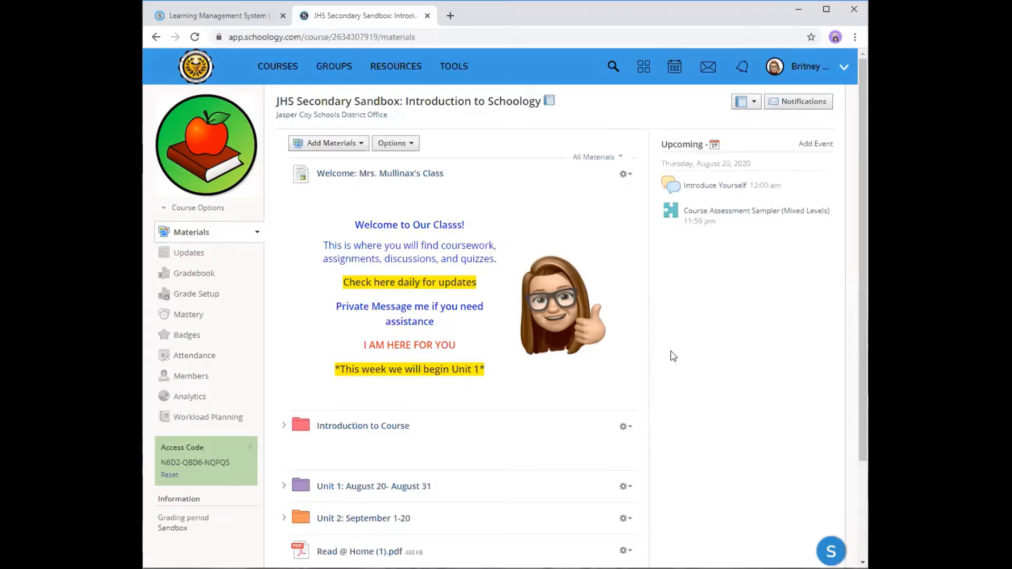
# Step: Review the course's materials list, look inside the Introduction to Course folder, and return to the main materials page
pyautogui.scroll(-3, 667, 515)
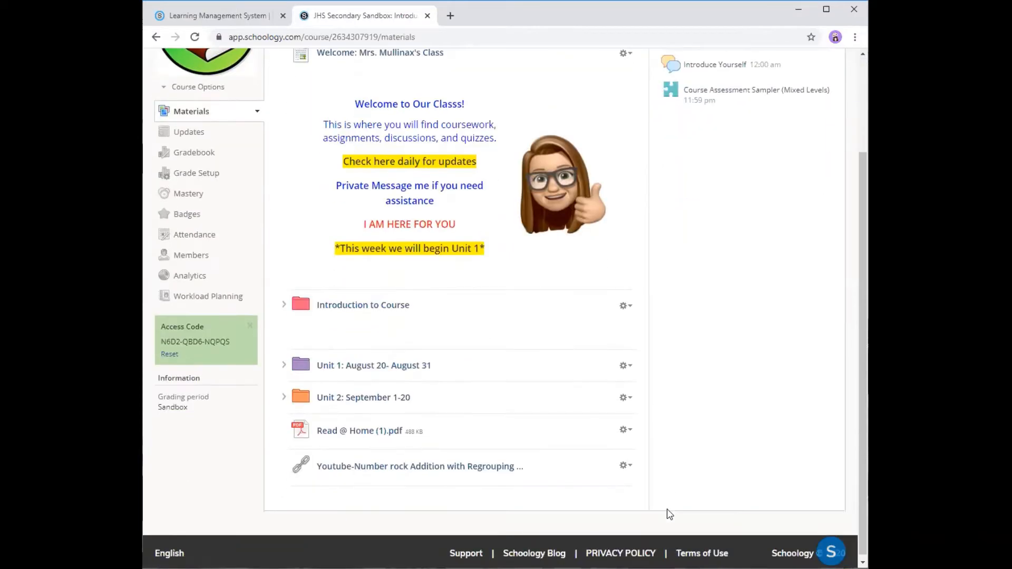
pyautogui.scroll(3, 668, 514)
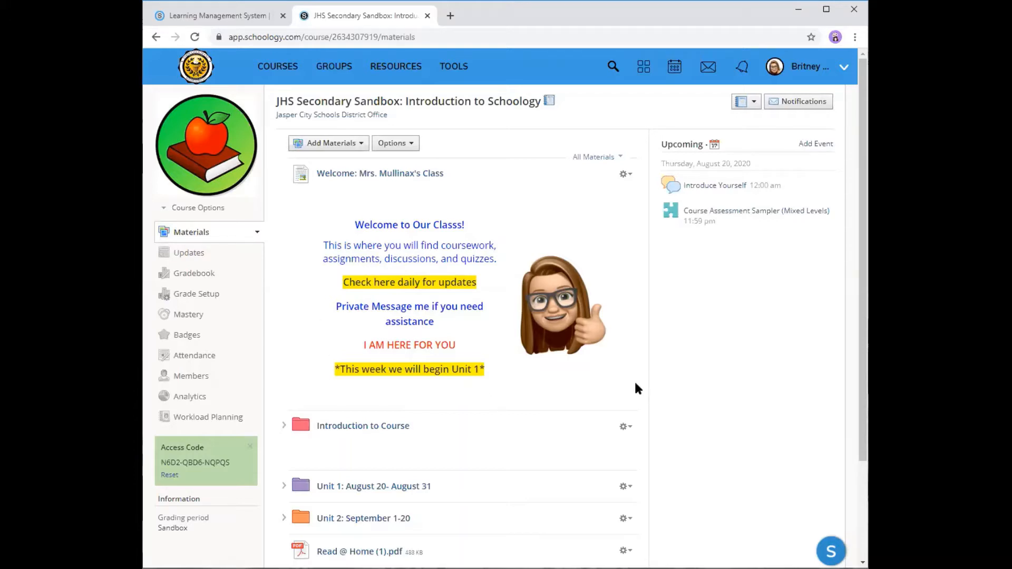
pyautogui.moveTo(865, 220); pyautogui.dragTo(868, 265)
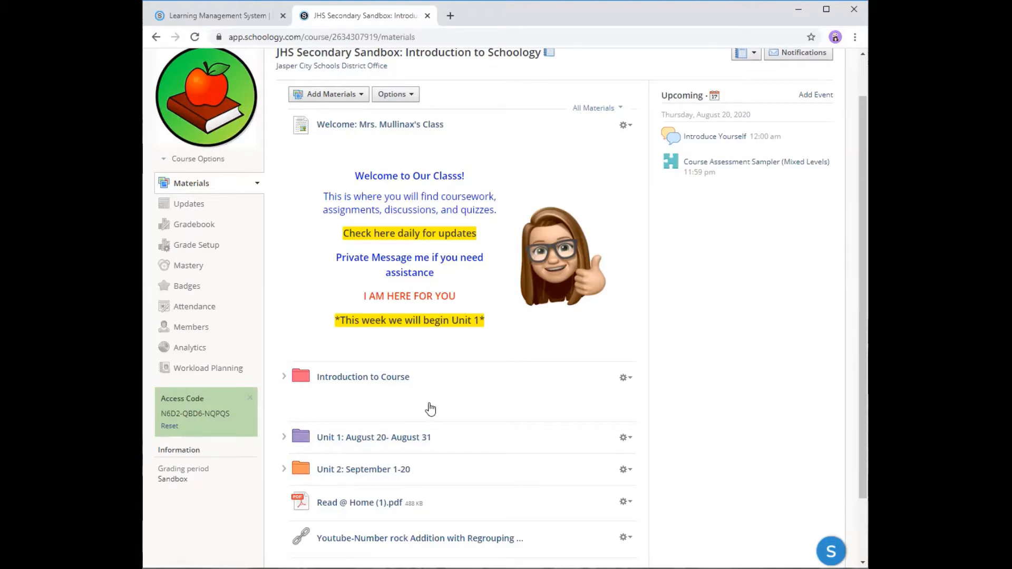
pyautogui.scroll(-2, 431, 409)
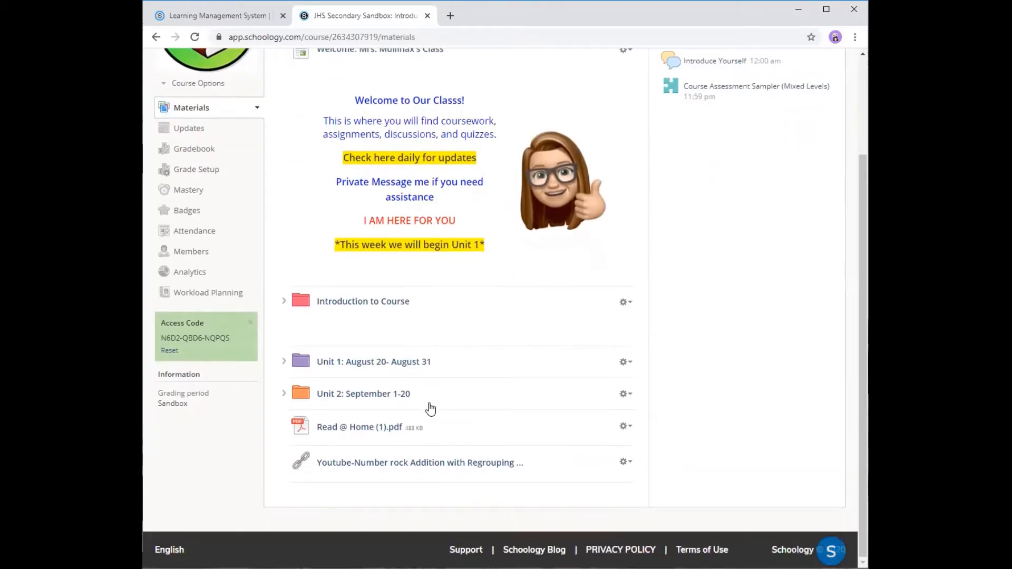
pyautogui.click(348, 303)
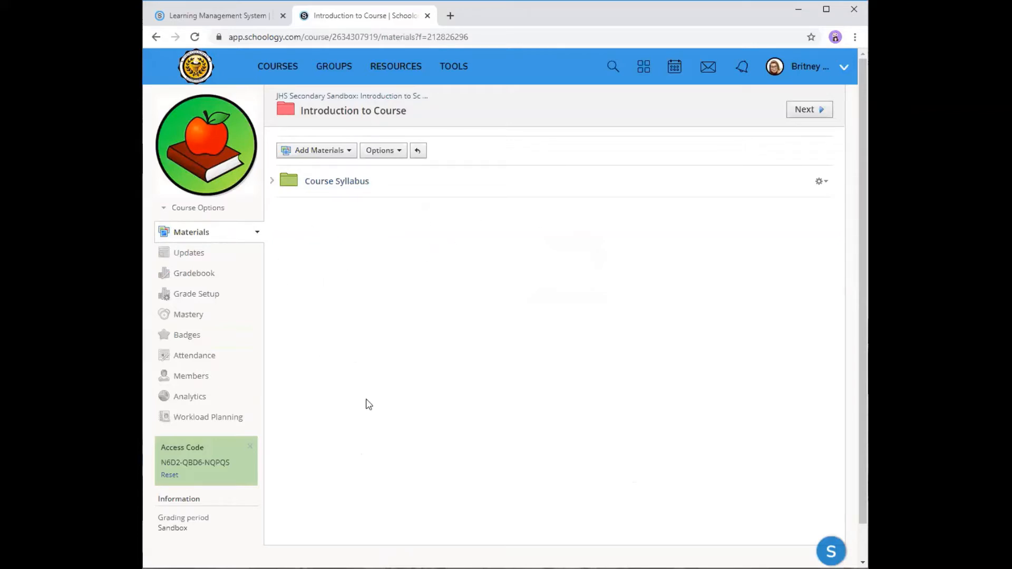
pyautogui.click(344, 98)
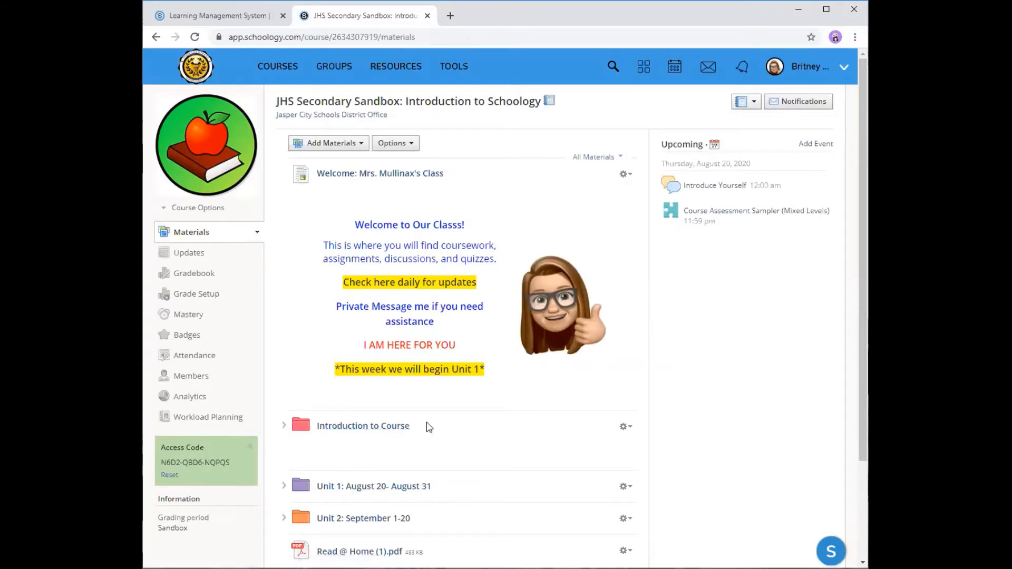
# Step: Examine how the welcome page, unit folders, PDF and YouTube link are organized, and check the choices for adding materials
pyautogui.scroll(-1, 462, 433)
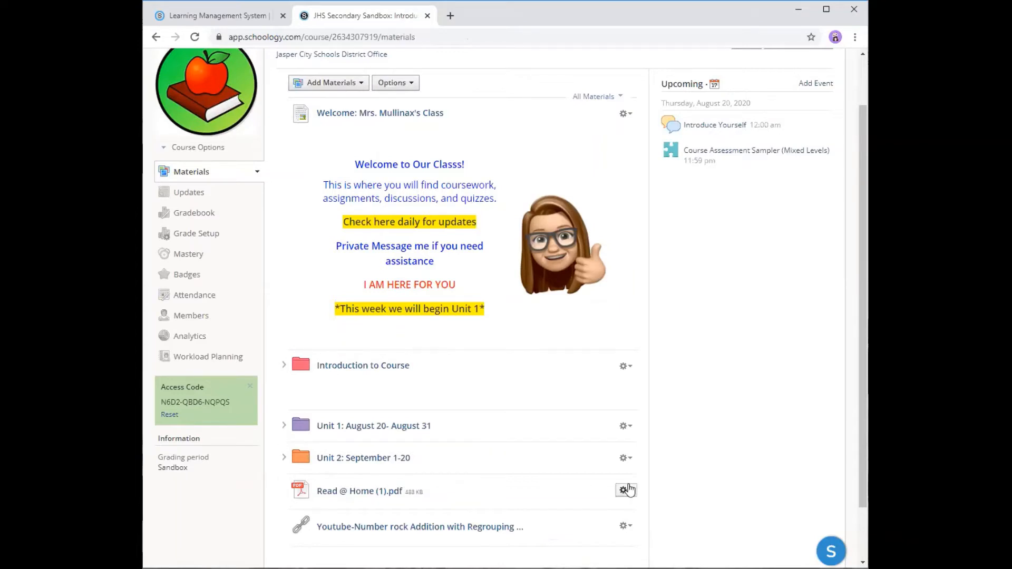
pyautogui.scroll(-2, 531, 267)
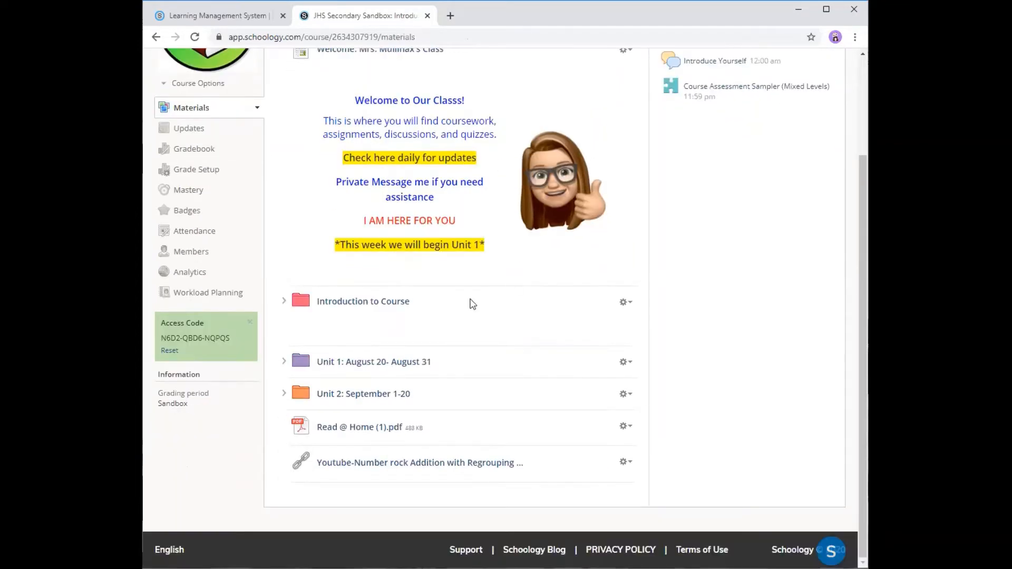
pyautogui.scroll(2, 404, 275)
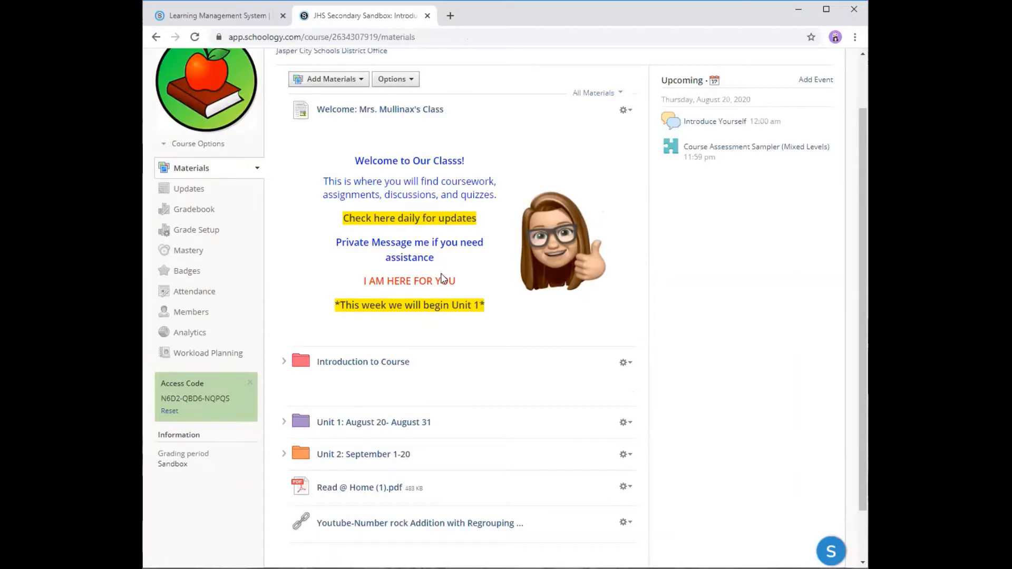
pyautogui.scroll(-2, 443, 276)
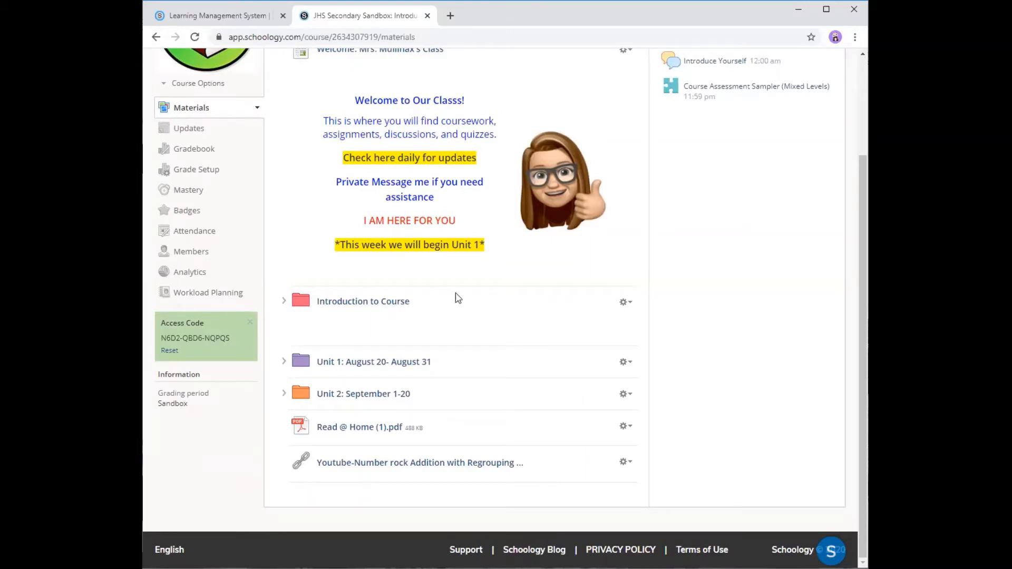
pyautogui.scroll(2, 480, 272)
pyautogui.scroll(1, 480, 273)
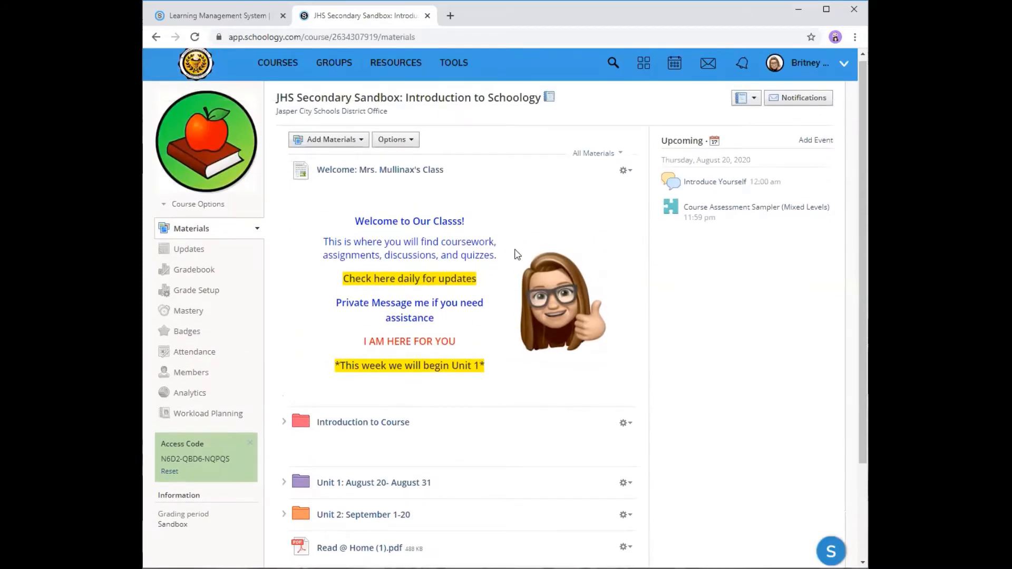
pyautogui.scroll(-3, 487, 222)
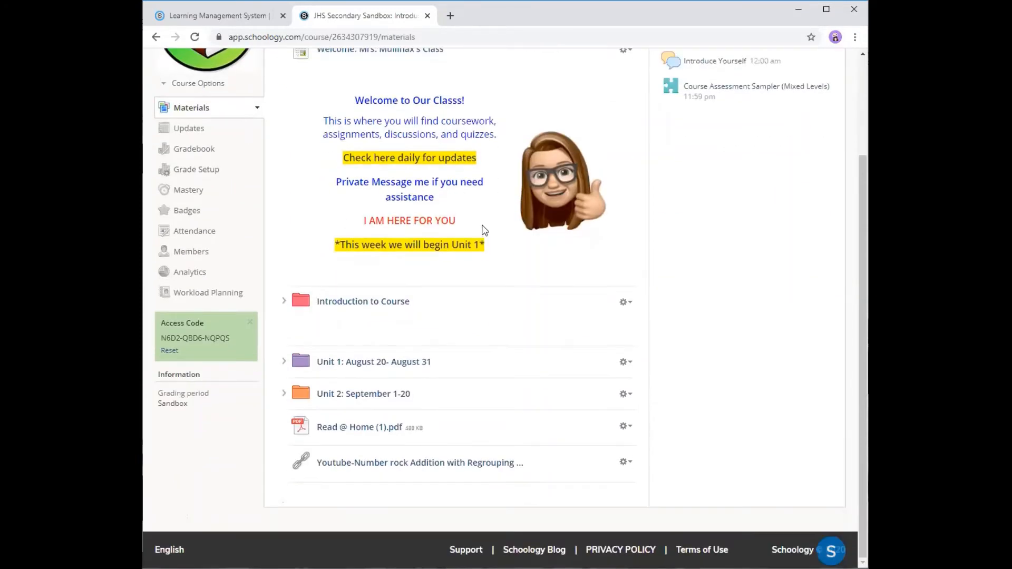
pyautogui.scroll(1, 454, 435)
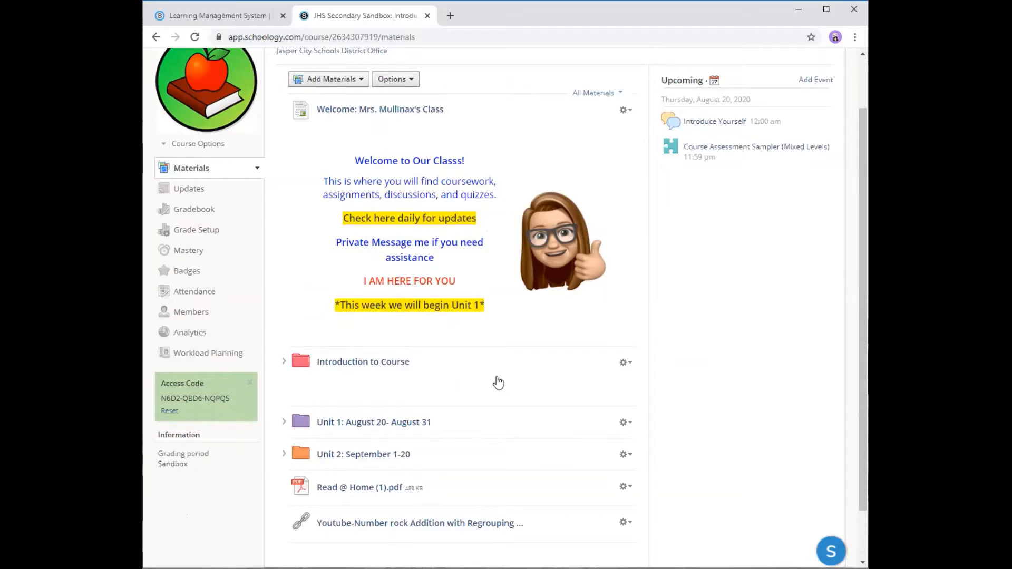
pyautogui.scroll(2, 499, 384)
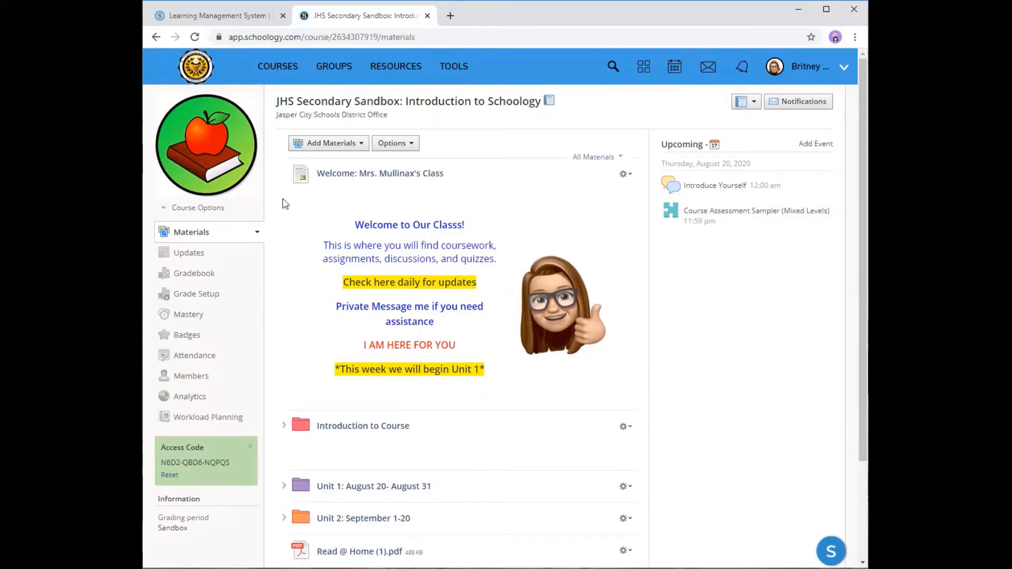
pyautogui.click(363, 146)
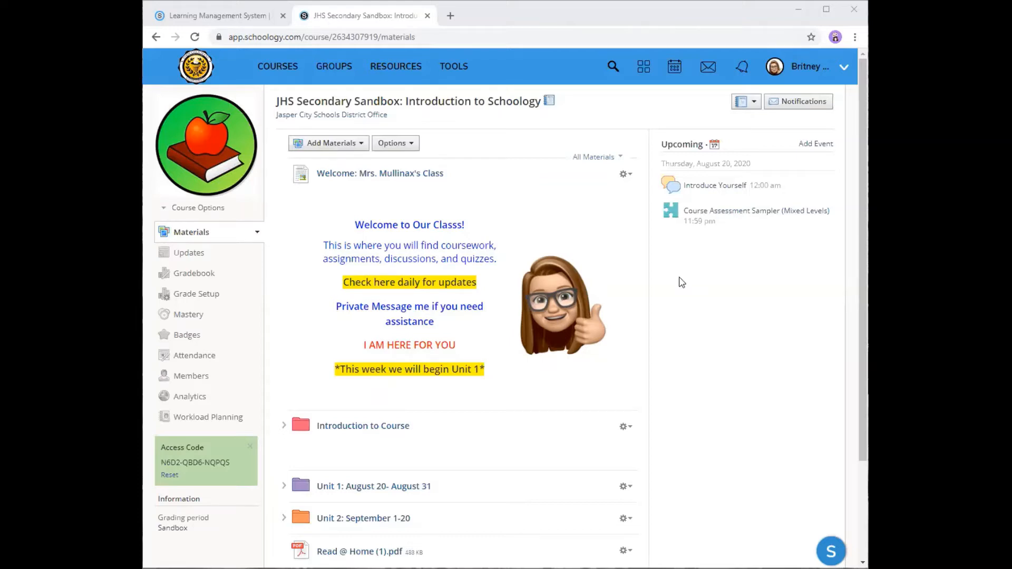
# Step: Go to the apps in Resources and bring up the installable resource apps, agreeing to the data-sharing terms
pyautogui.click(404, 70)
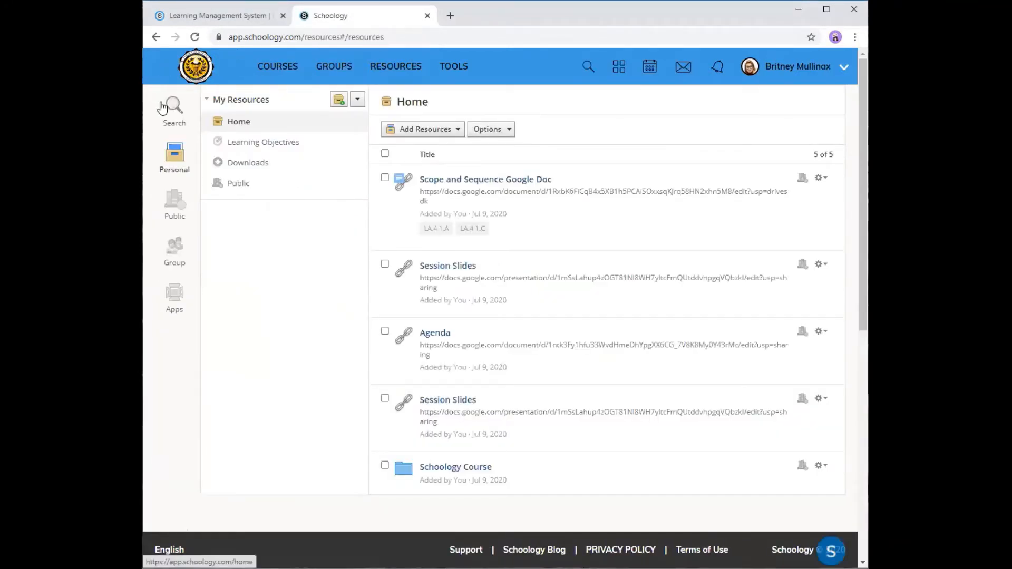
pyautogui.click(175, 303)
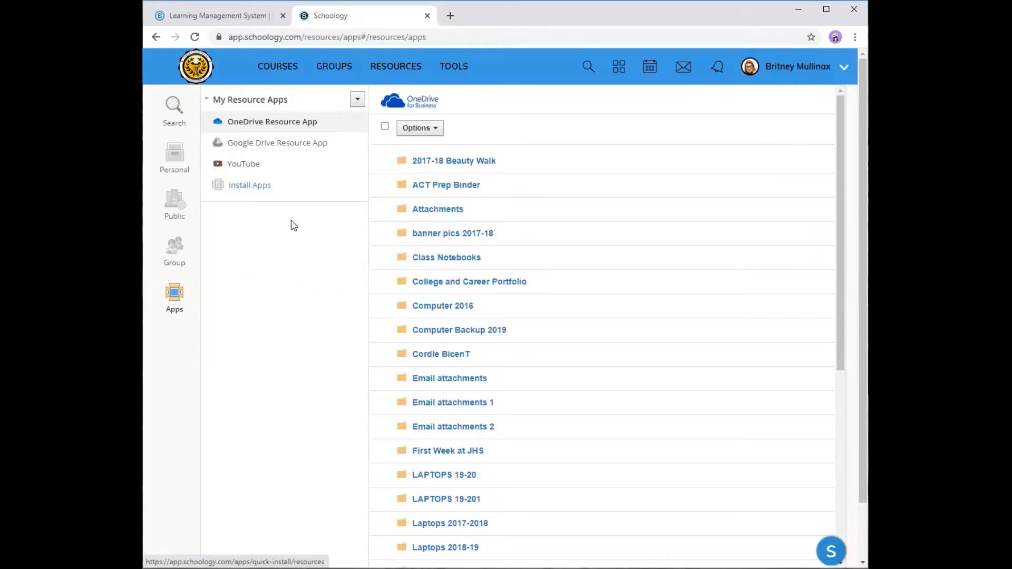
pyautogui.click(253, 188)
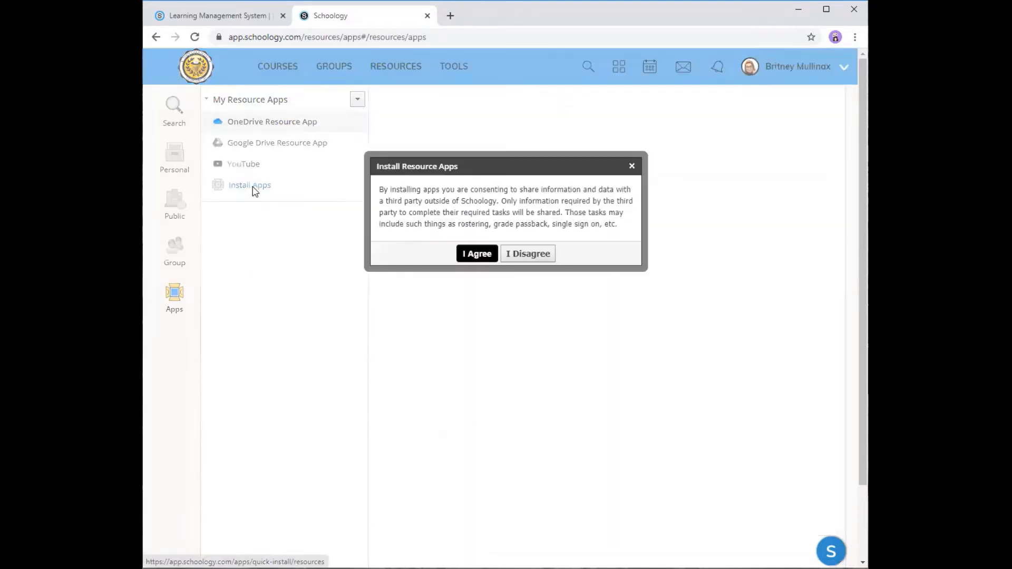
pyautogui.click(472, 255)
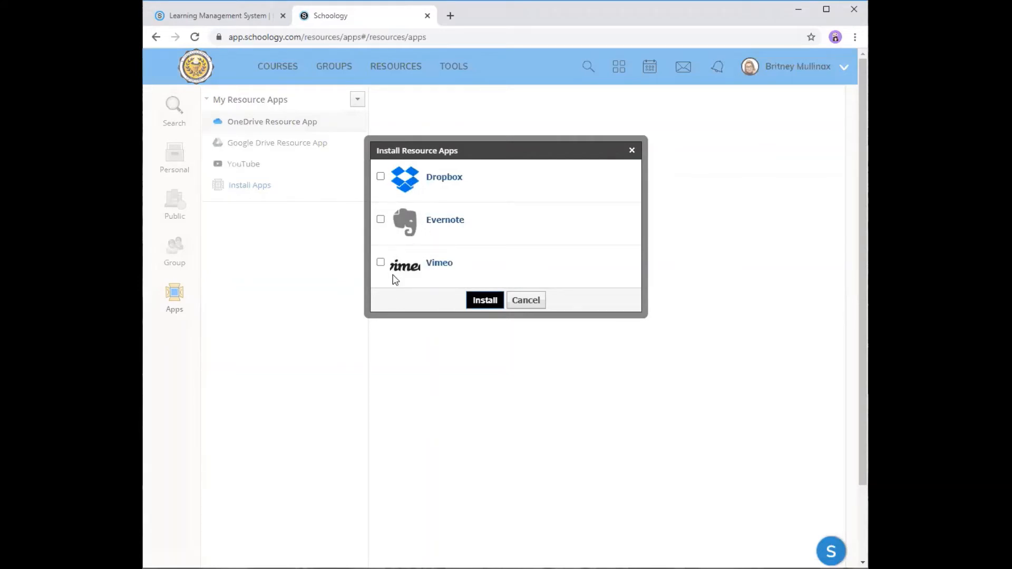
# Step: Try to install resource apps from the Dropbox, Evernote and Vimeo choices
pyautogui.click(381, 263)
pyautogui.click(381, 178)
pyautogui.click(381, 220)
pyautogui.click(381, 263)
pyautogui.click(487, 307)
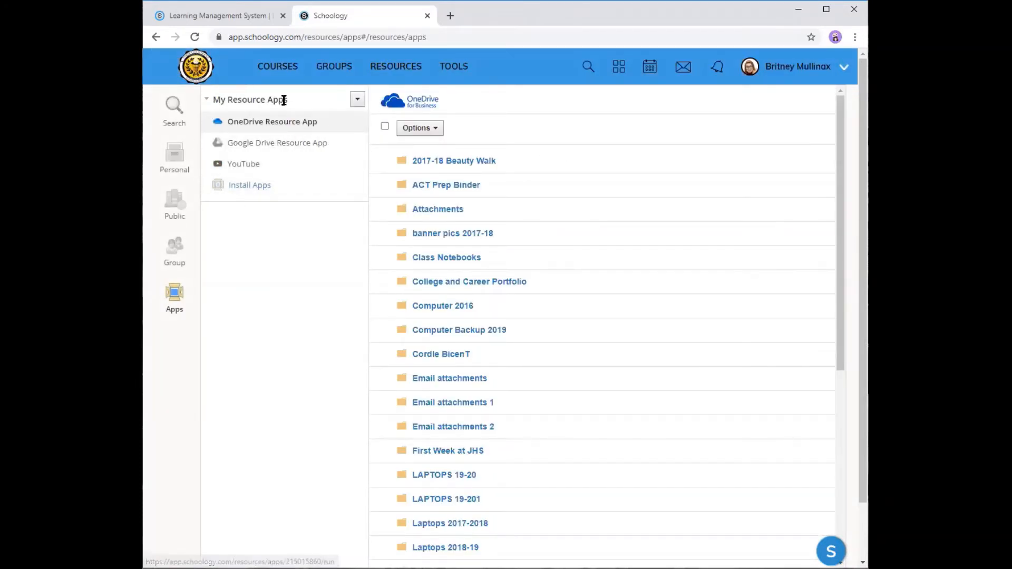
# Step: Browse the OneDrive Resource App, open the banner pics 2017-18 folder, and select banner pics.jpg to see its import option
pyautogui.click(261, 125)
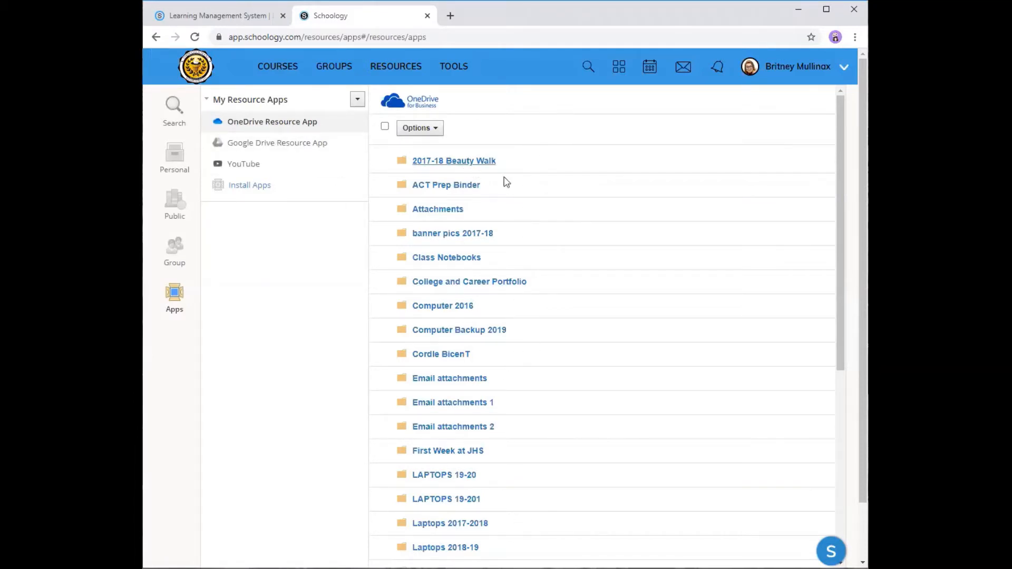
pyautogui.moveTo(834, 145); pyautogui.dragTo(753, 154)
pyautogui.click(834, 154)
pyautogui.click(444, 237)
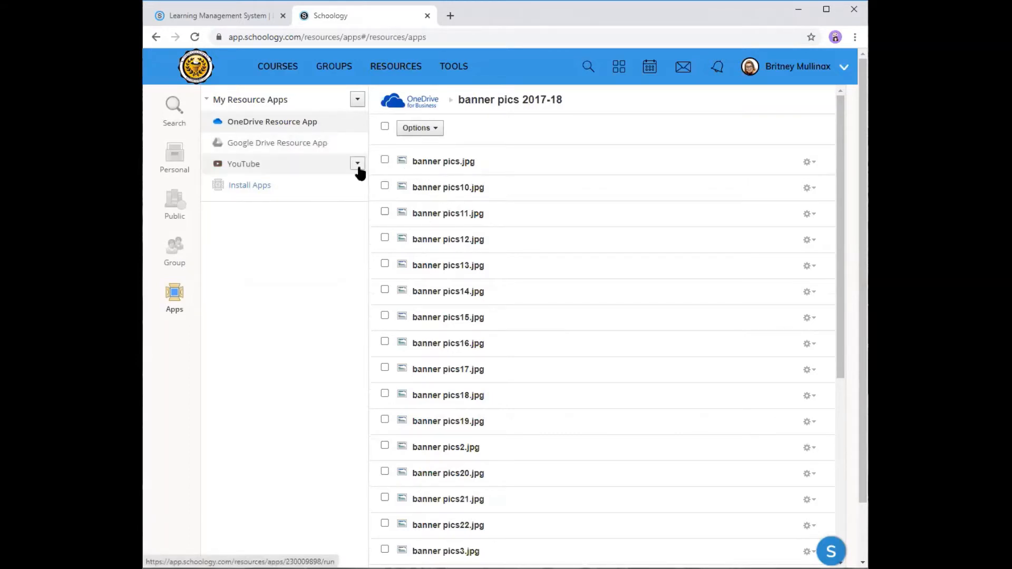
pyautogui.click(385, 160)
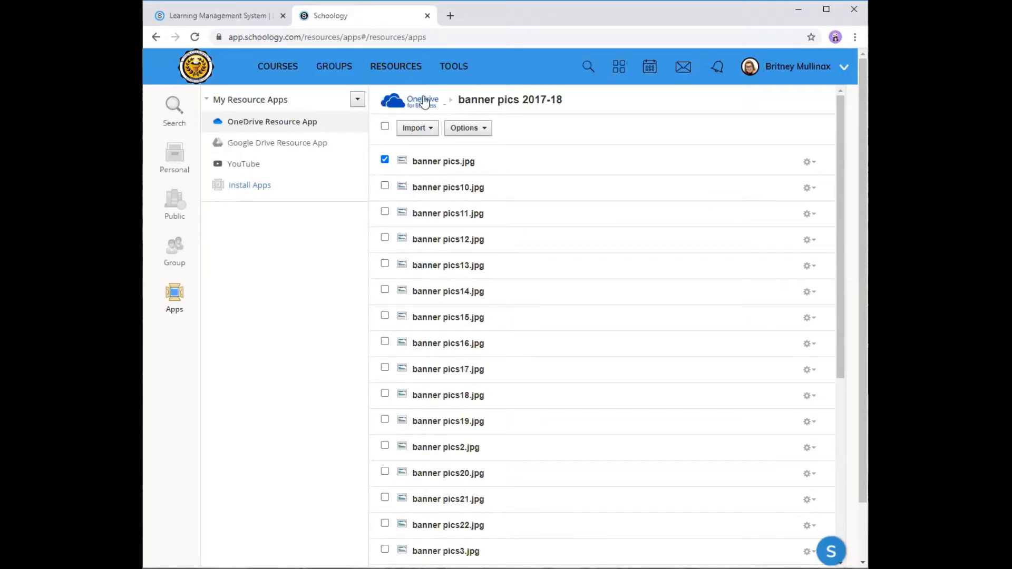
# Step: View the Google Drive Resource App's sign-in page, try its account connection, and return to the OneDrive folders
pyautogui.click(267, 145)
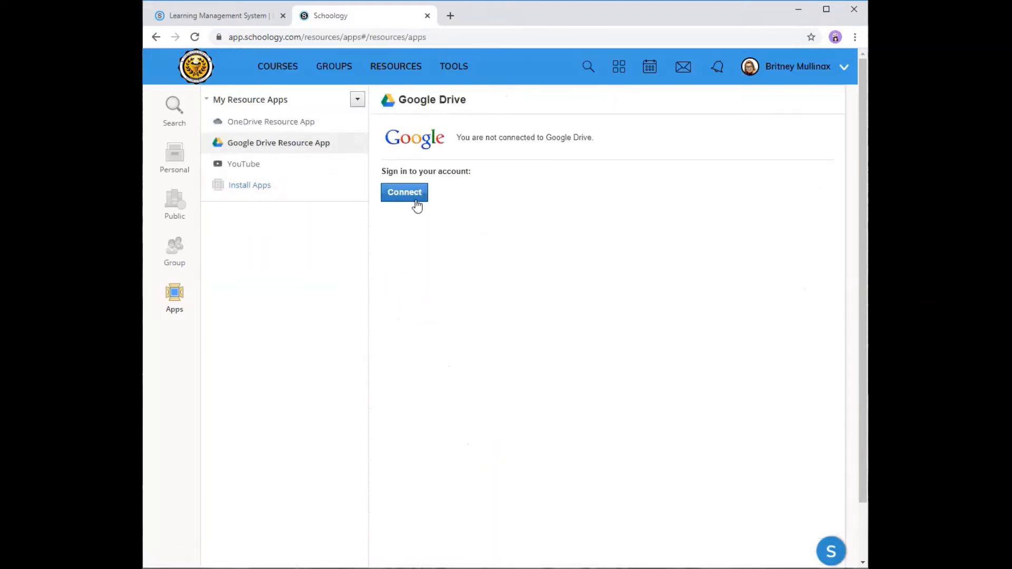
pyautogui.click(255, 146)
pyautogui.click(405, 193)
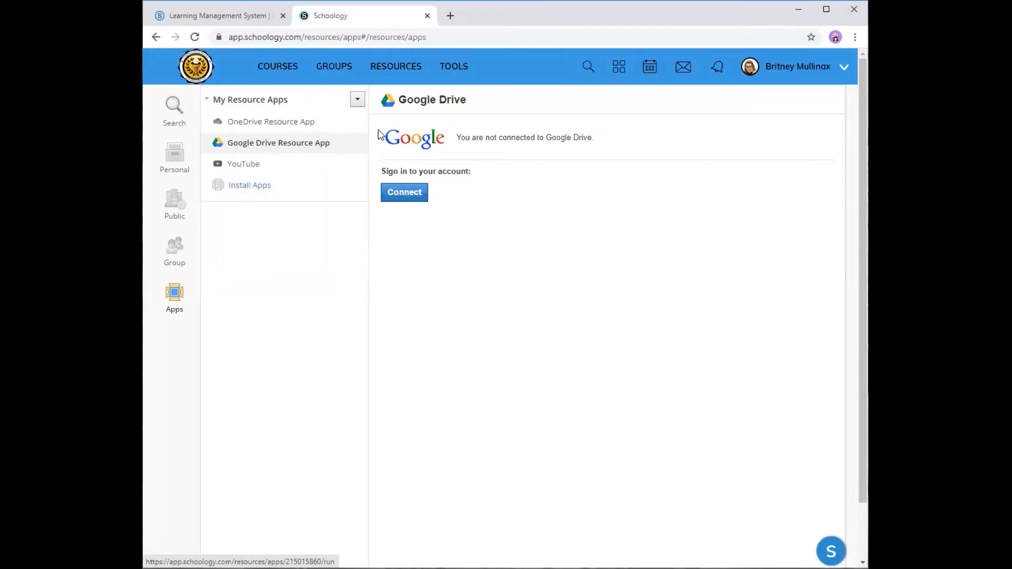
pyautogui.click(266, 125)
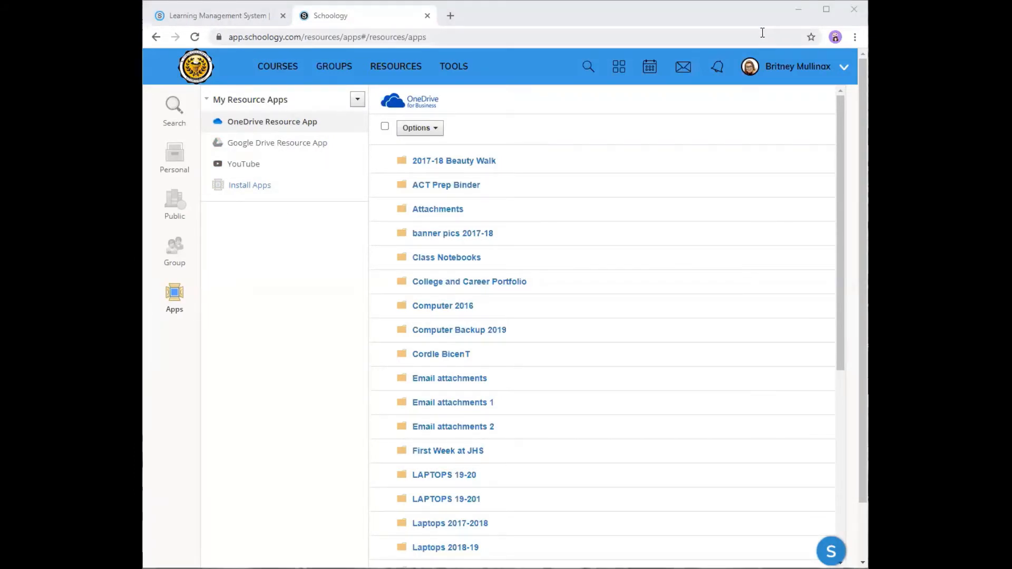
# Step: Reopen the JHS Secondary Sandbox: Introduction to Schoology course and review its folders, PDF and YouTube link
pyautogui.click(284, 77)
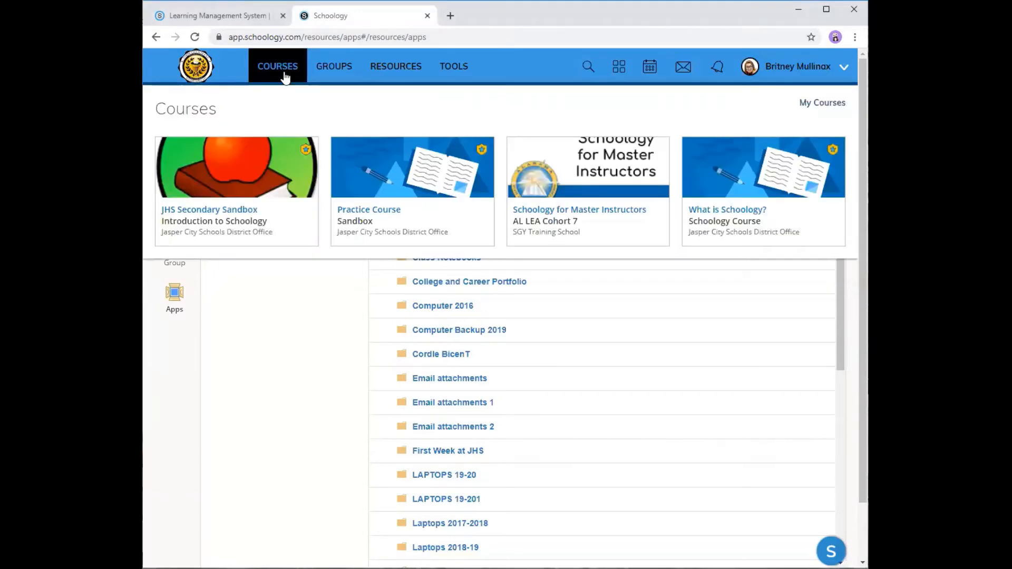
pyautogui.click(236, 219)
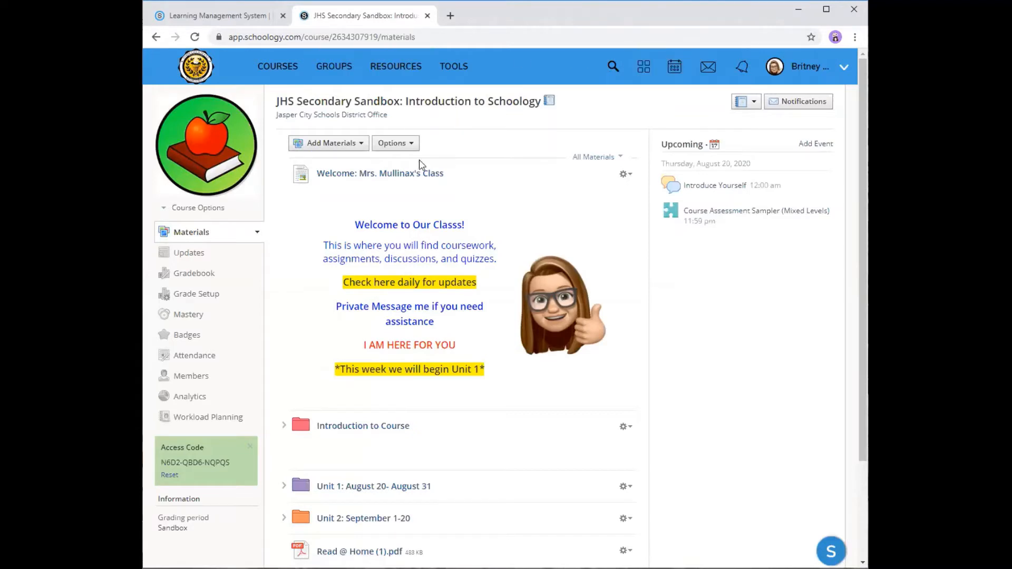
pyautogui.scroll(-3, 427, 242)
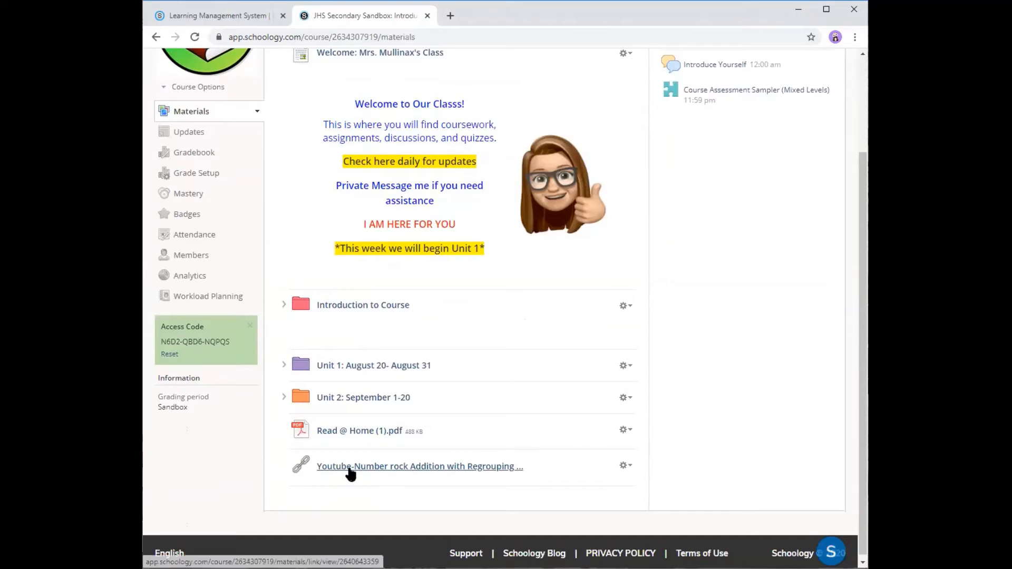
pyautogui.scroll(3, 617, 440)
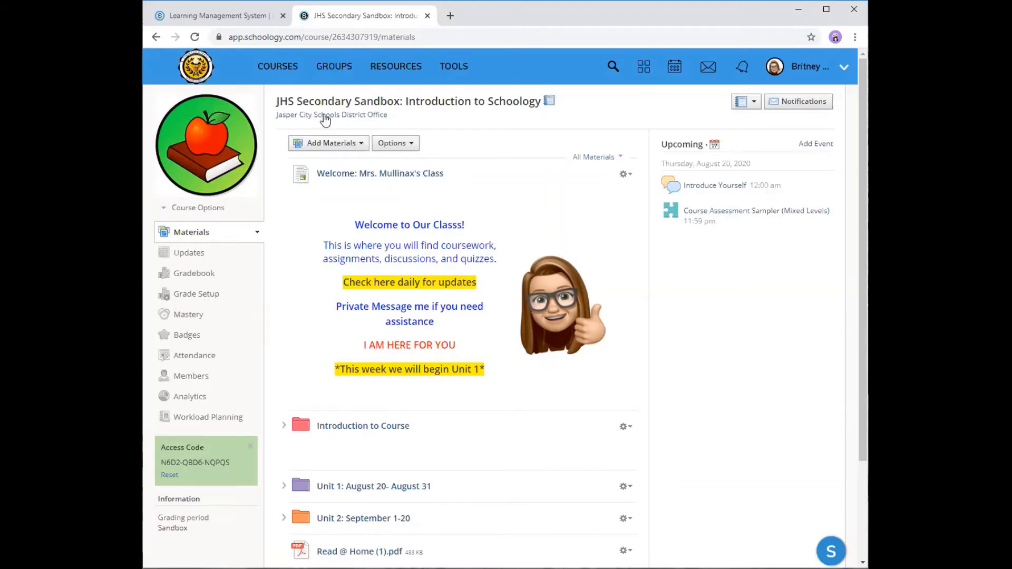
pyautogui.scroll(-1, 309, 269)
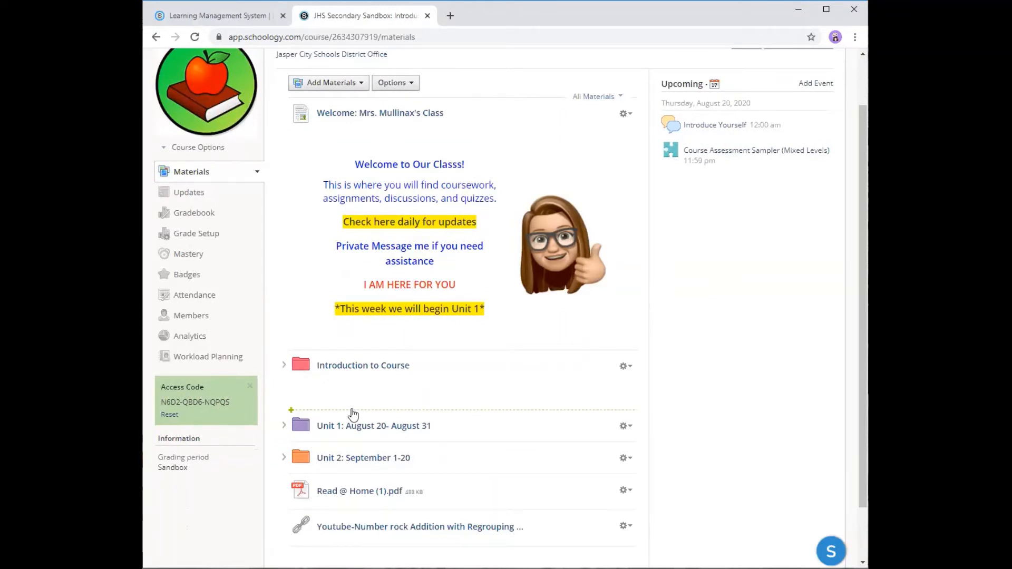
pyautogui.scroll(1, 529, 407)
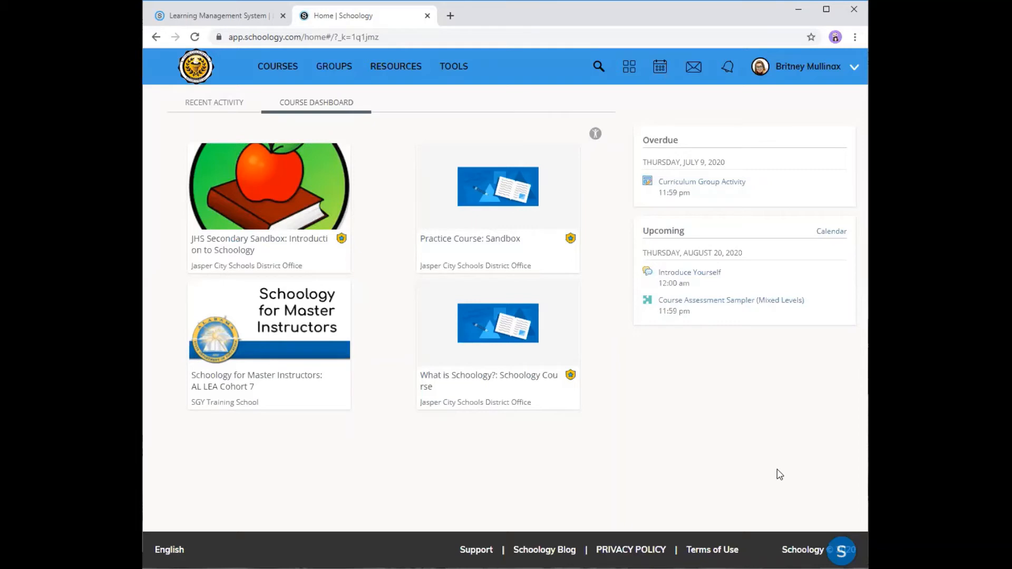
# Step: Start a new course from the full course list, named HELLO with Technology as the subject area
pyautogui.click(274, 71)
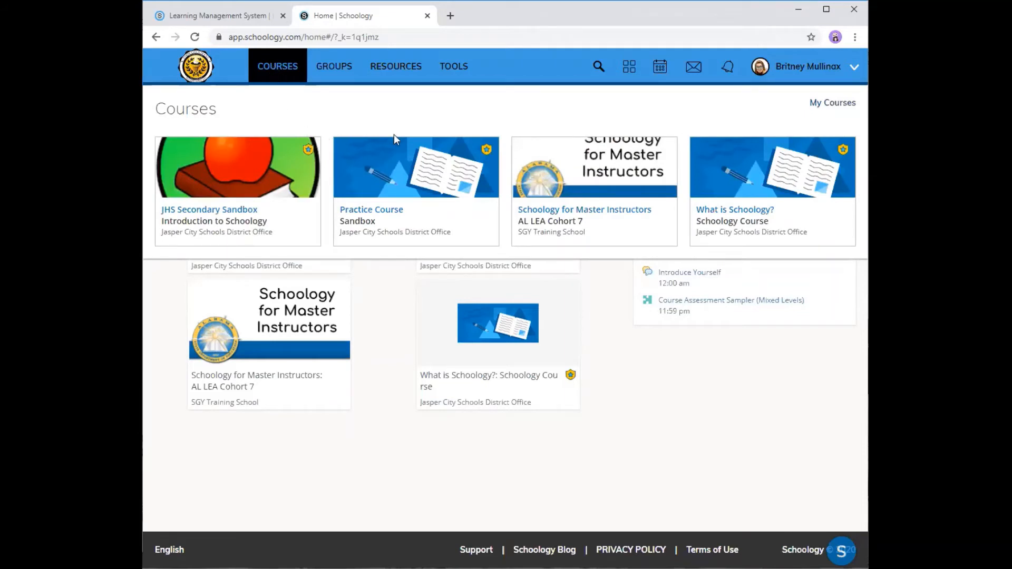
pyautogui.click(835, 105)
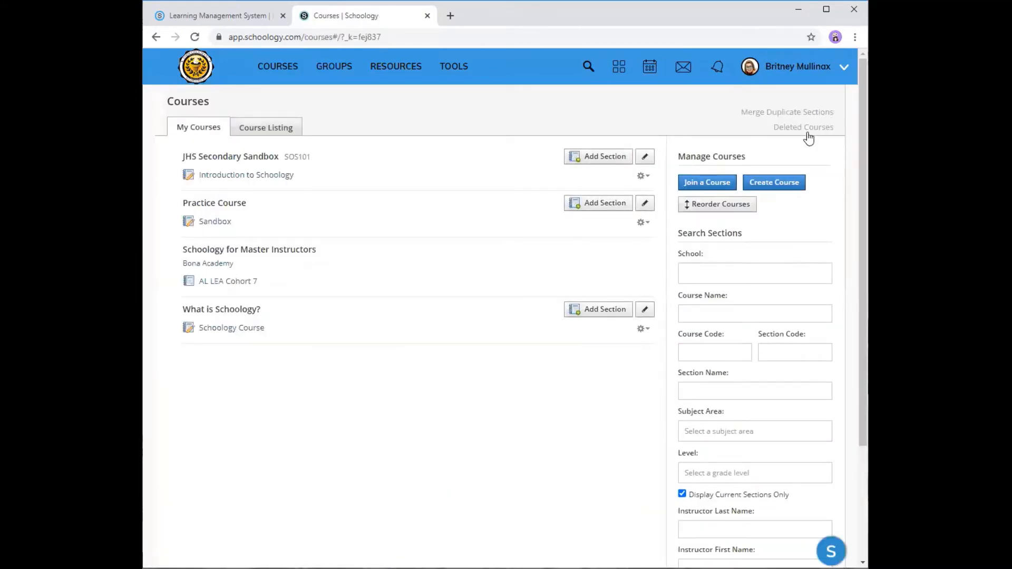
pyautogui.click(785, 183)
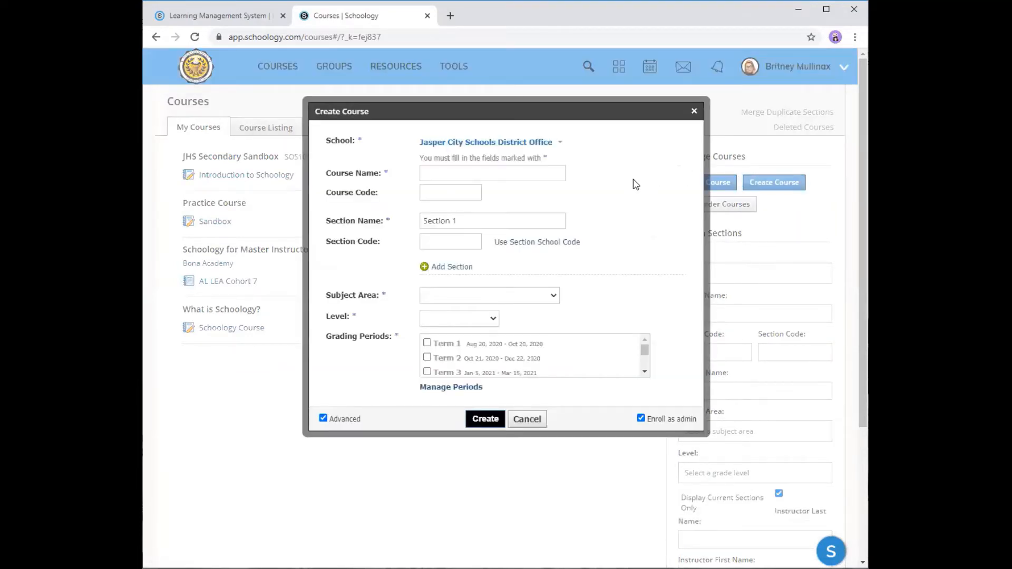
pyautogui.click(457, 170)
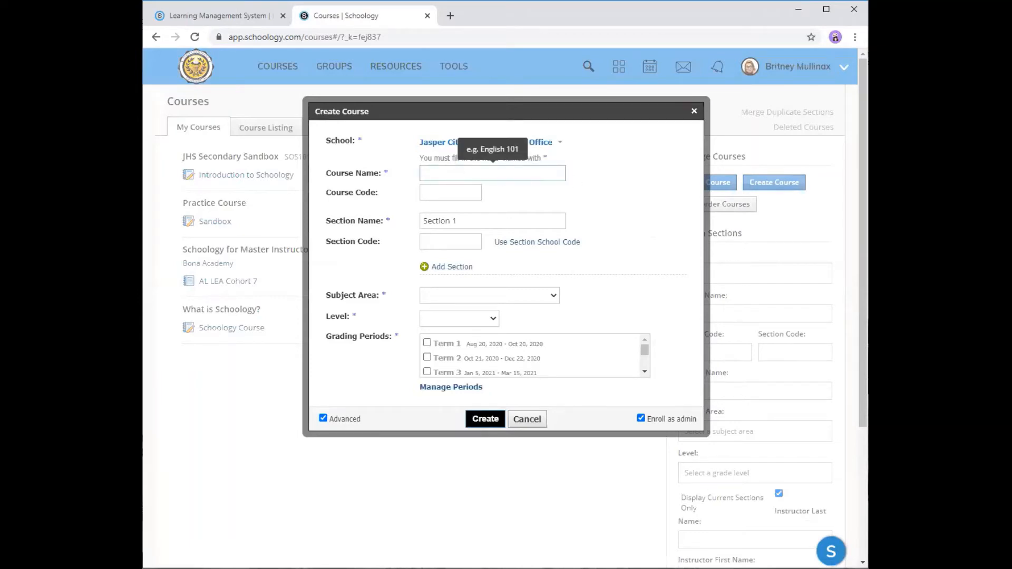
pyautogui.write('HELLO')
pyautogui.click(450, 299)
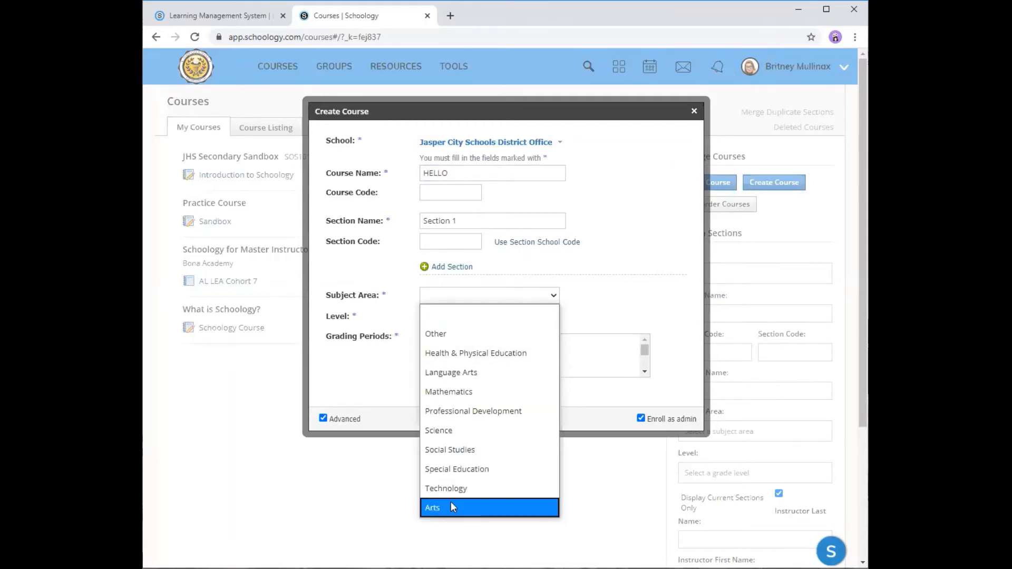
pyautogui.click(451, 488)
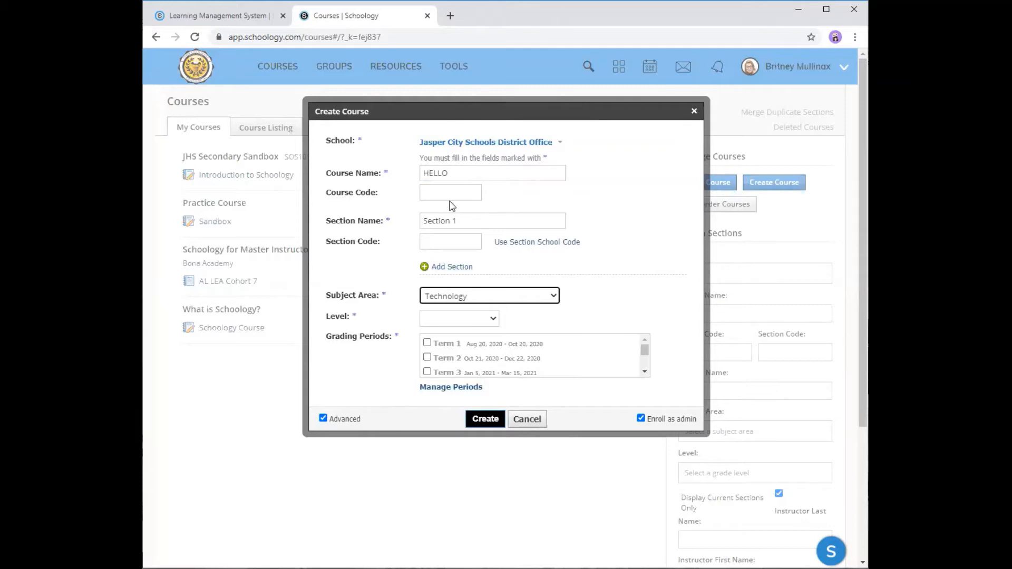
# Step: Set the new course's level to 11 and its grading period to Sandbox, and create the course
pyautogui.click(493, 319)
pyautogui.scroll(-1, 459, 300)
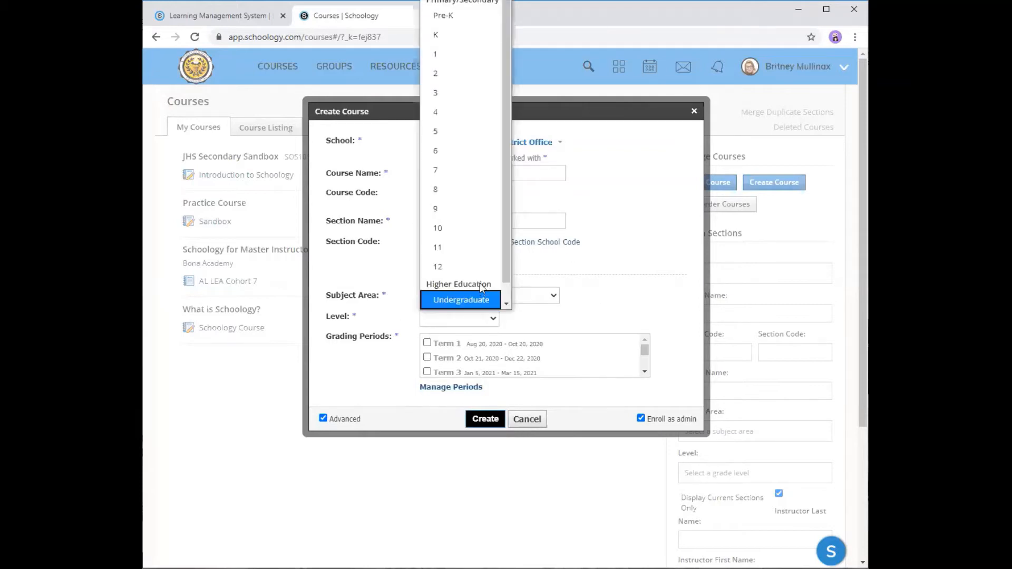
pyautogui.click(456, 248)
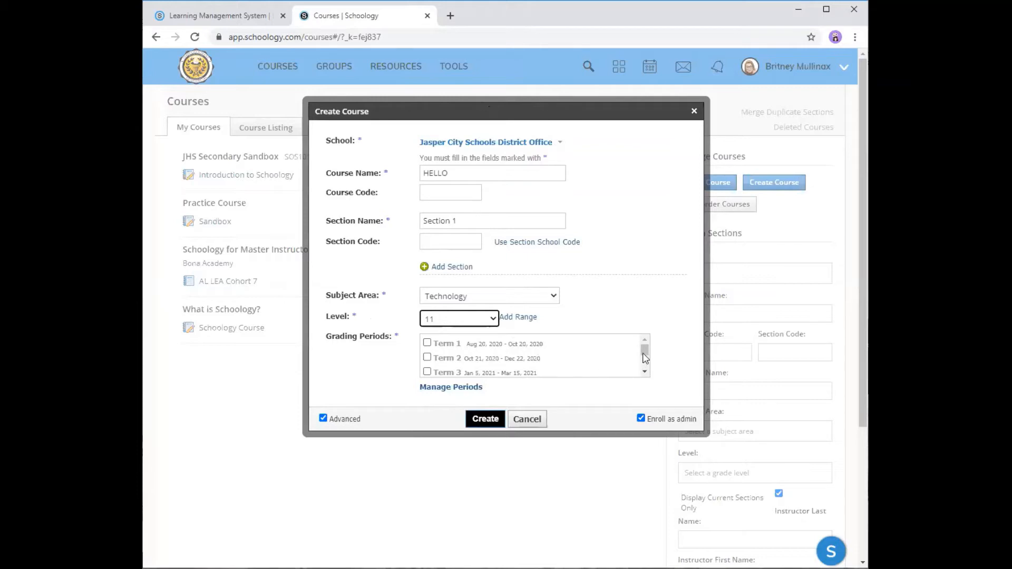
pyautogui.moveTo(644, 350); pyautogui.dragTo(645, 373)
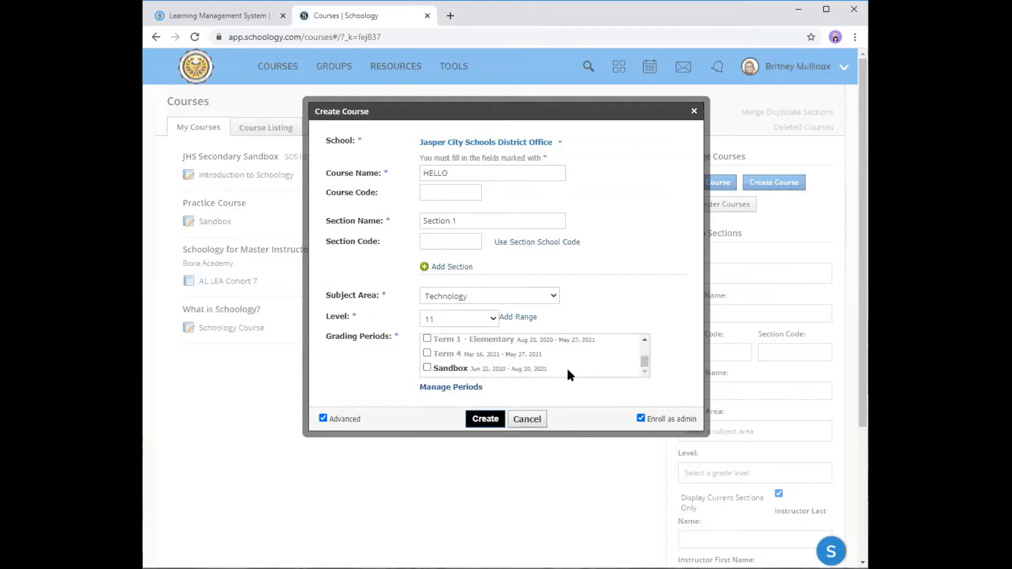
pyautogui.click(428, 369)
pyautogui.click(488, 427)
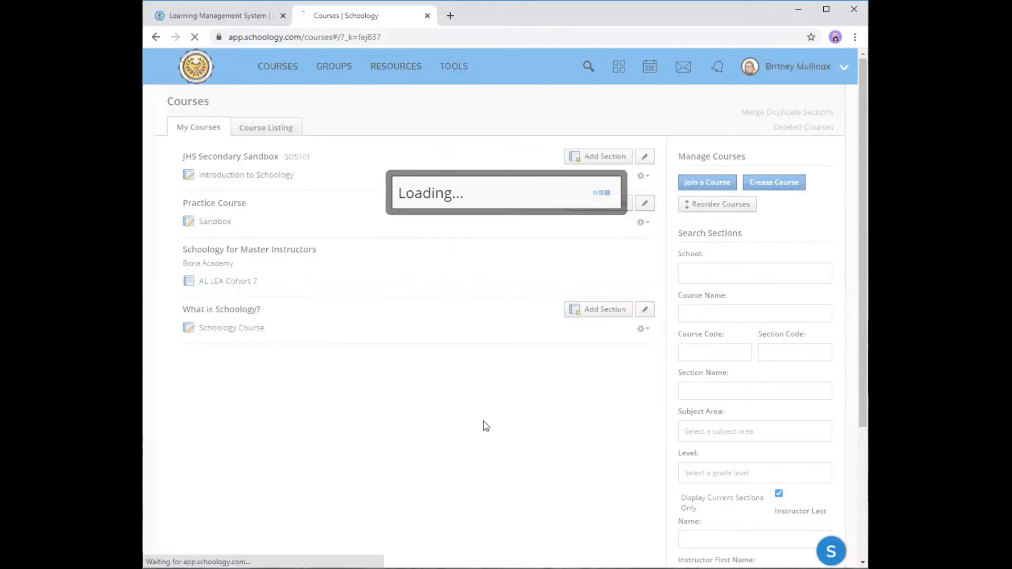
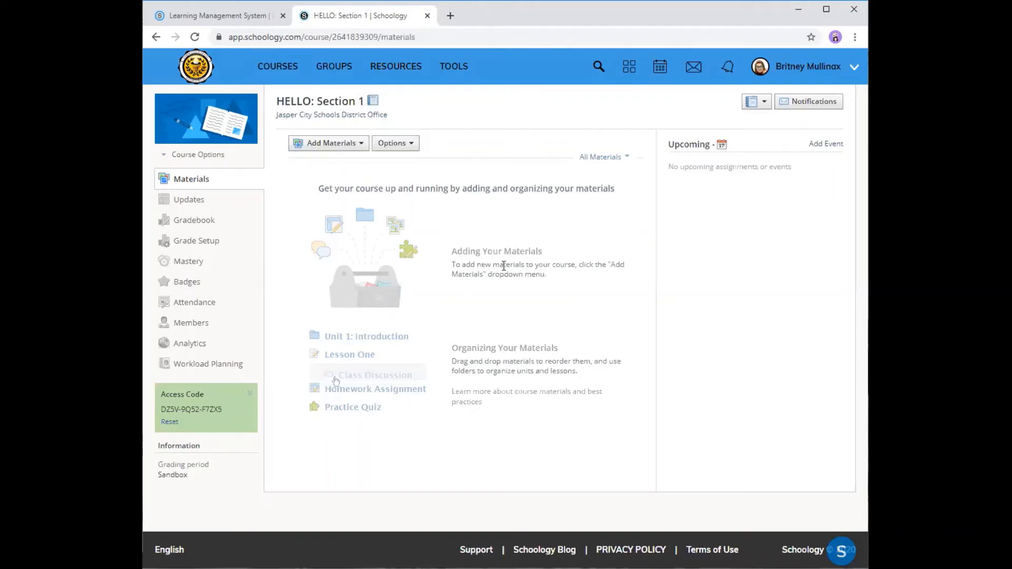
# Step: Open the JHS Secondary Sandbox: Introduction to Schoology course and start a new materials folder titled Hello
pyautogui.click(280, 67)
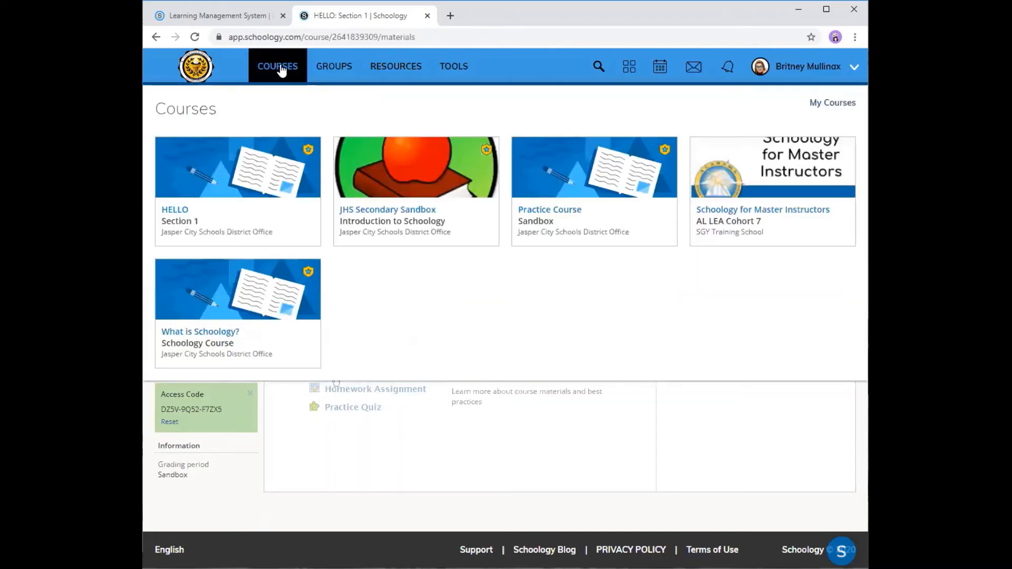
pyautogui.click(430, 185)
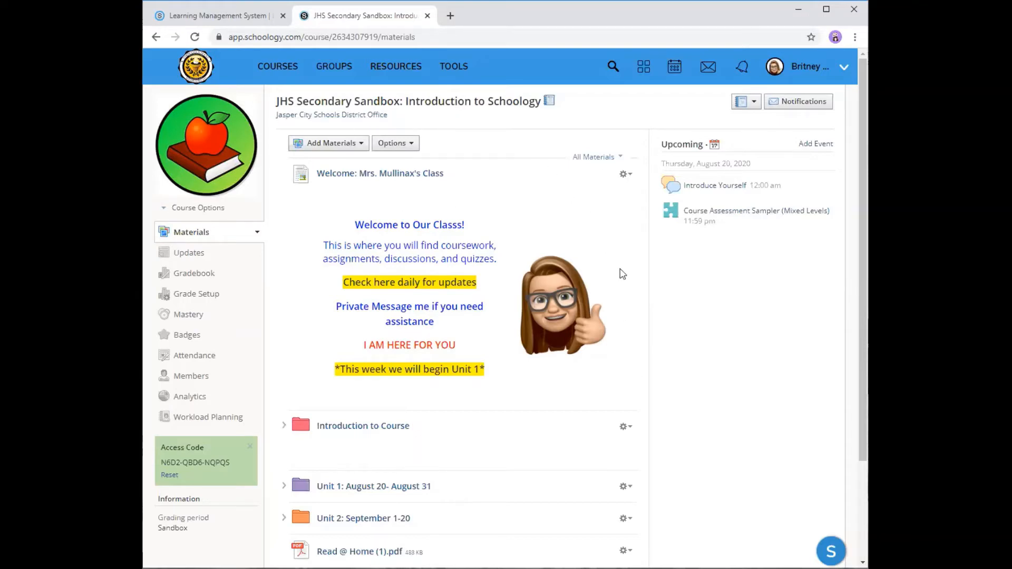
pyautogui.moveTo(257, 143)
pyautogui.click(362, 145)
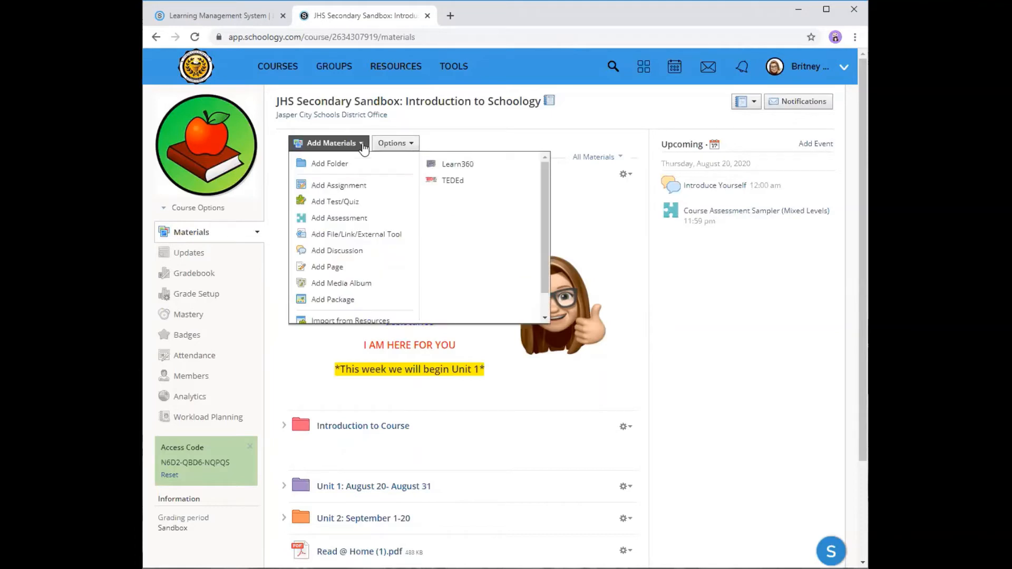
pyautogui.click(324, 168)
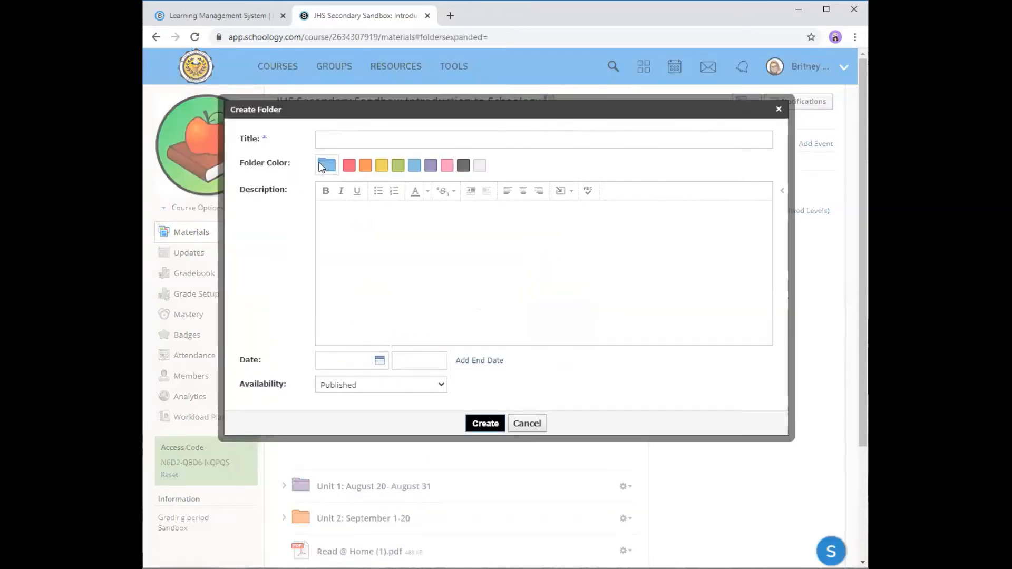
pyautogui.click(325, 140)
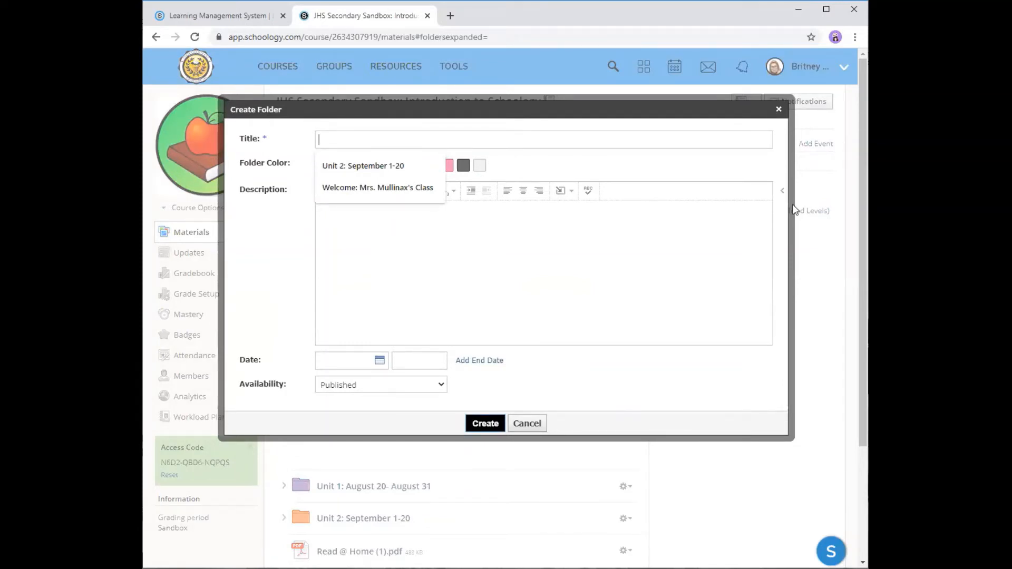
pyautogui.write('Hello')
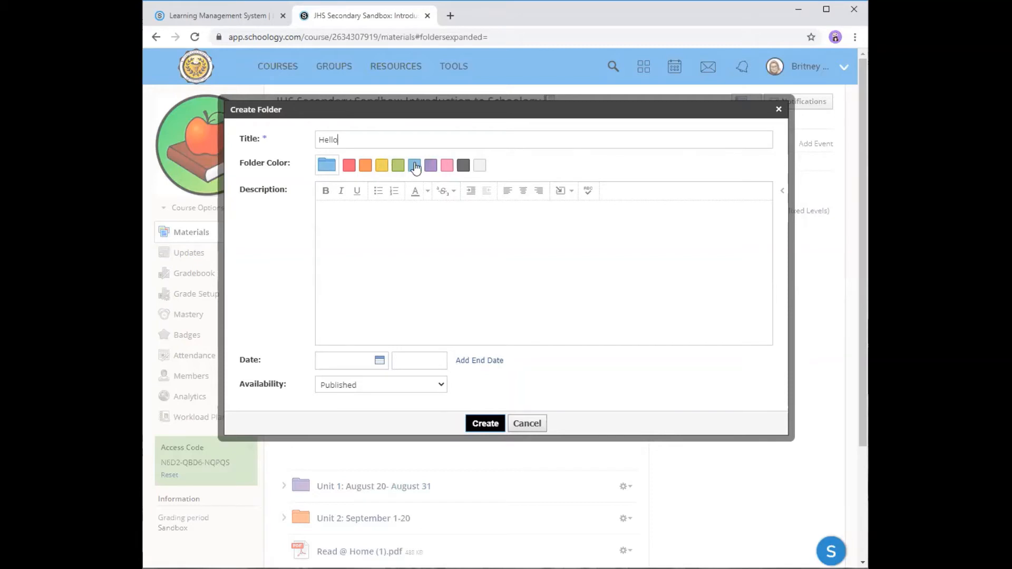
# Step: Give the Hello folder a pink color, review its date and availability options, and create it as Published
pyautogui.click(448, 167)
pyautogui.click(364, 364)
pyautogui.click(422, 360)
pyautogui.click(383, 385)
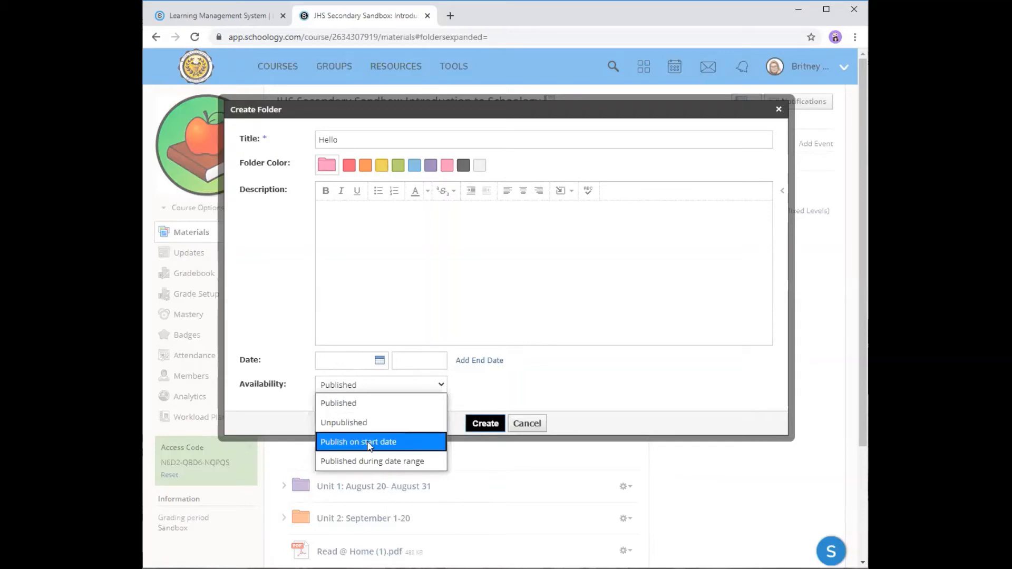
pyautogui.click(353, 384)
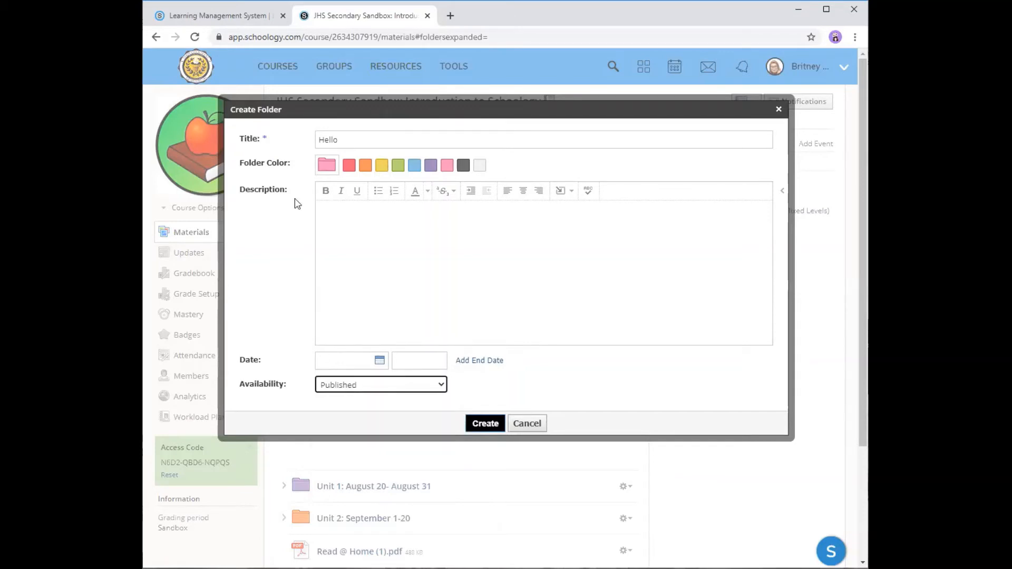
pyautogui.click(489, 424)
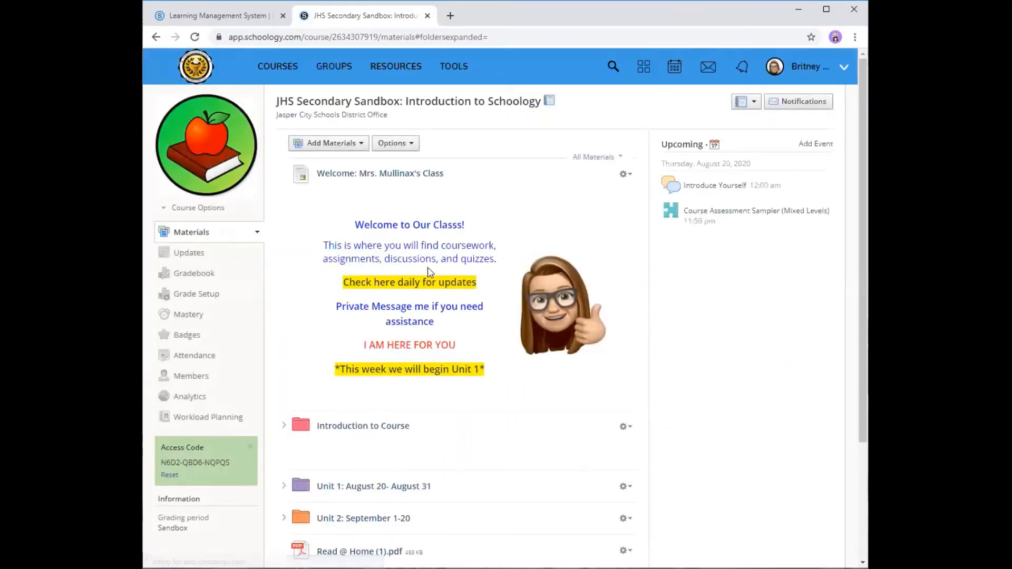
# Step: Reorder the materials: place the Hello folder above Unit 2: September 1-20 and Read @ Home (1).pdf below Introduction to Course
pyautogui.scroll(-3, 427, 263)
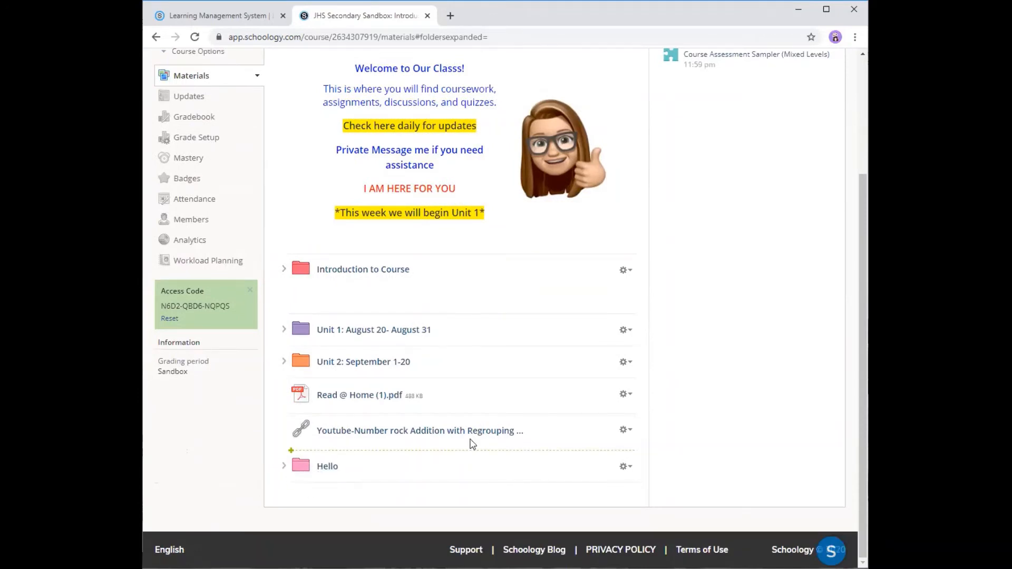
pyautogui.scroll(2, 470, 443)
pyautogui.scroll(-2, 470, 442)
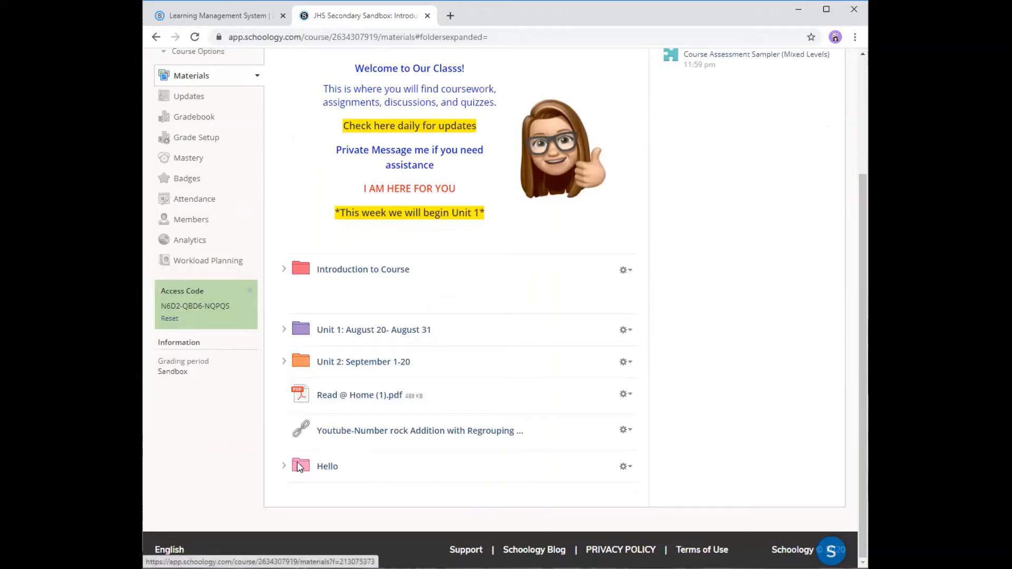
pyautogui.moveTo(301, 470); pyautogui.dragTo(302, 367)
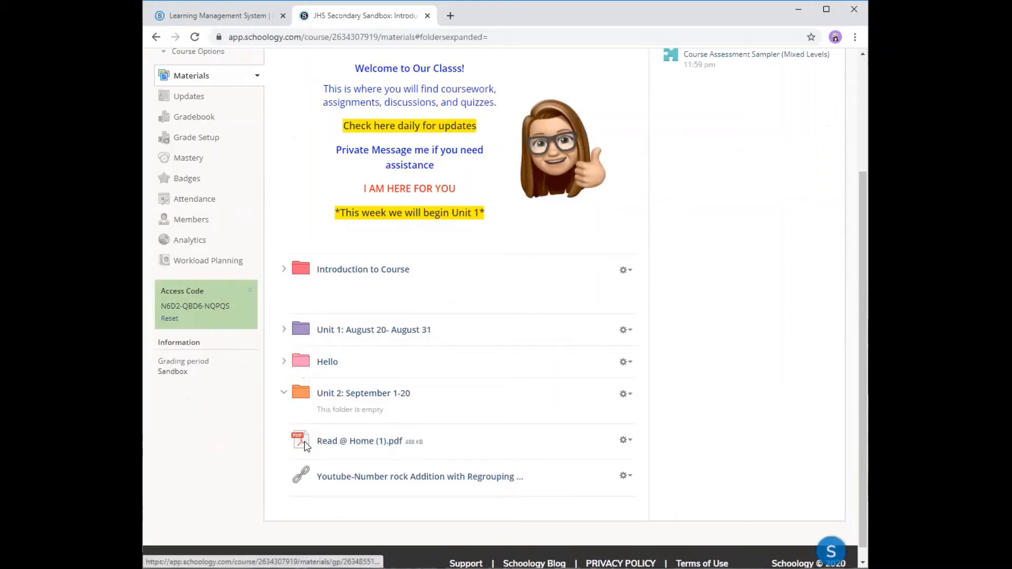
pyautogui.moveTo(301, 432); pyautogui.dragTo(317, 302)
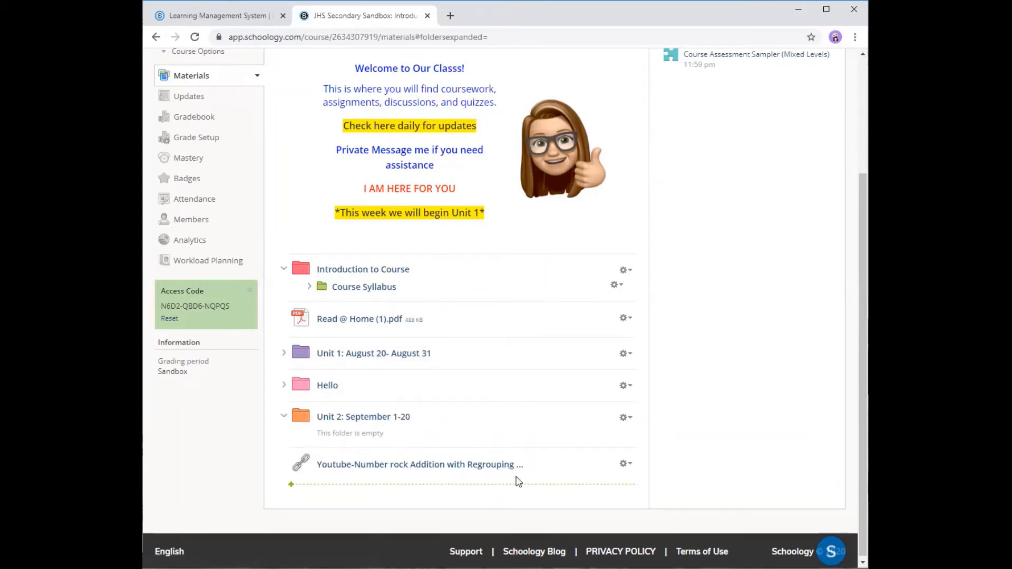
# Step: Move the Youtube-Number rock Addition with Regrouping link out of the main materials list into the Hello folder
pyautogui.scroll(3, 509, 438)
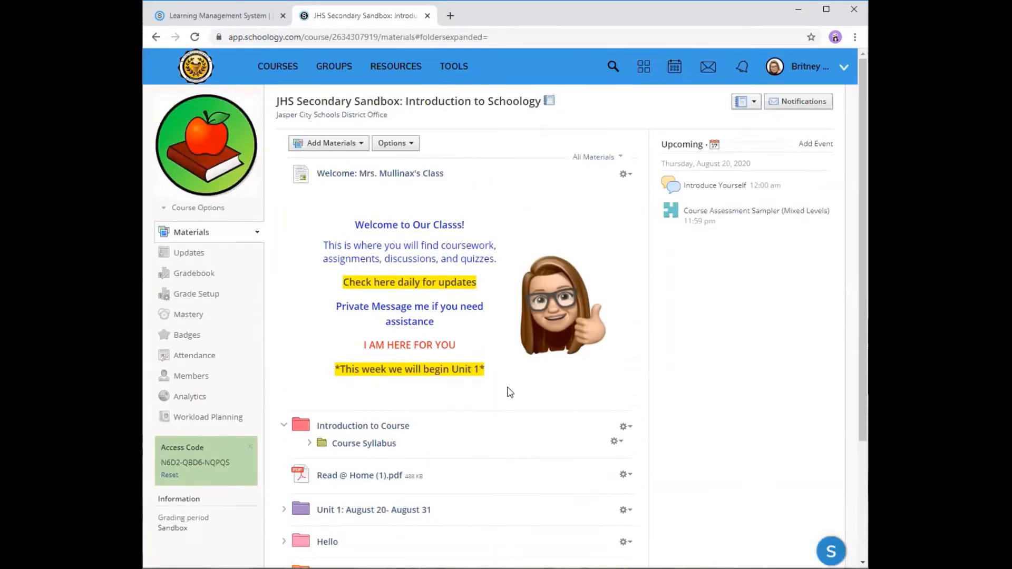
pyautogui.scroll(-3, 510, 393)
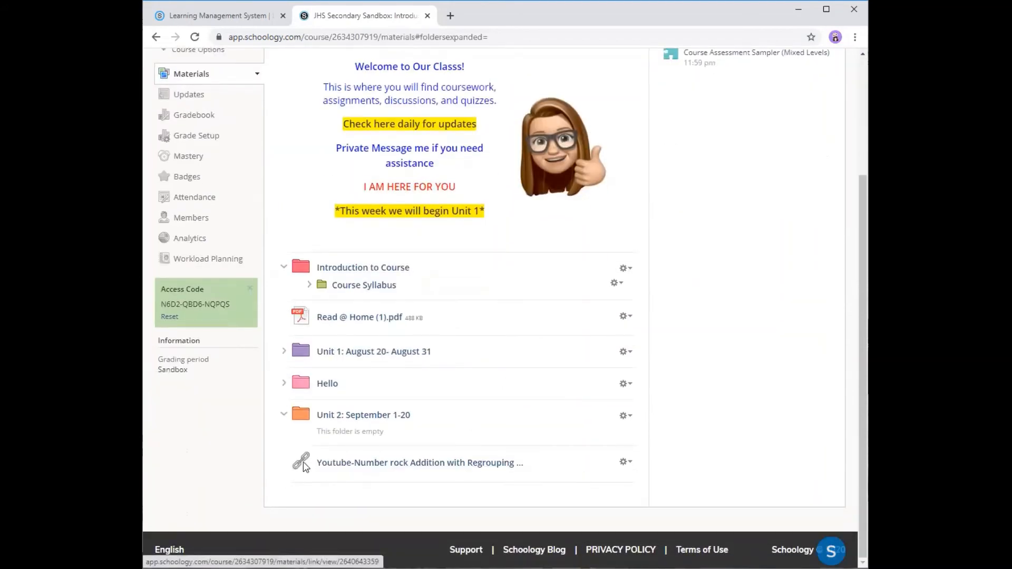
pyautogui.moveTo(303, 462); pyautogui.dragTo(302, 390)
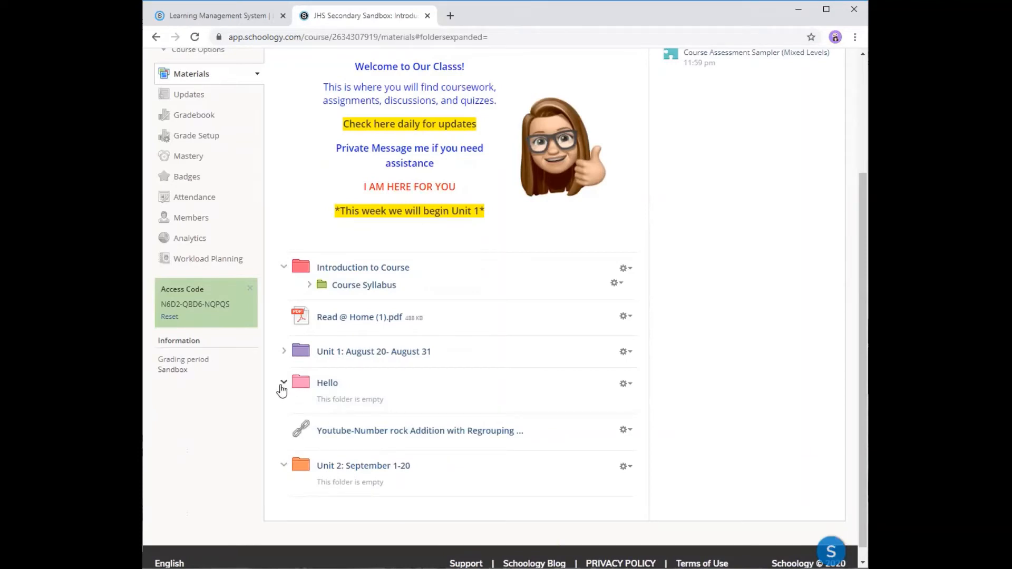
pyautogui.click(285, 383)
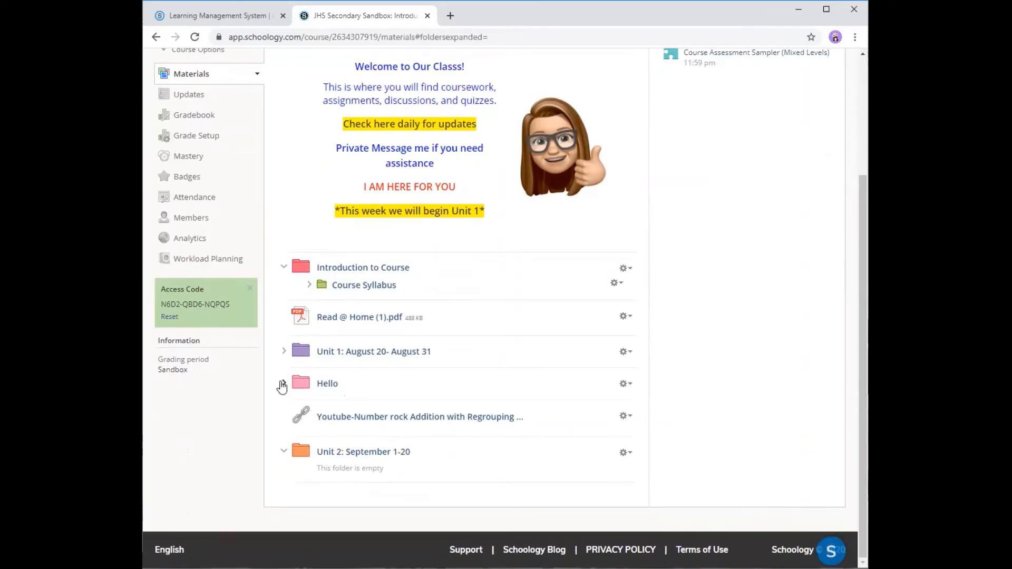
pyautogui.click(283, 384)
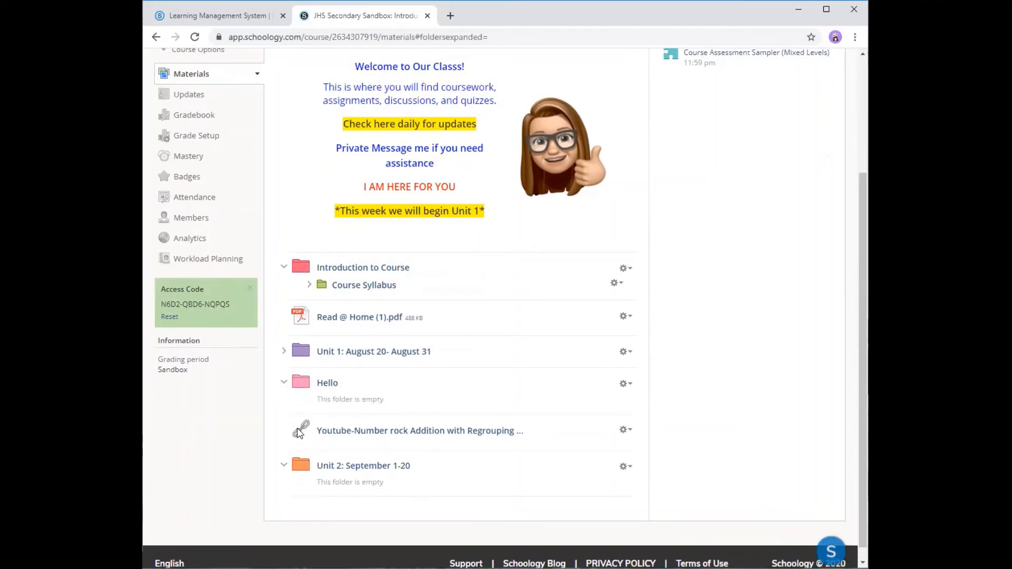
pyautogui.moveTo(300, 433); pyautogui.dragTo(320, 424)
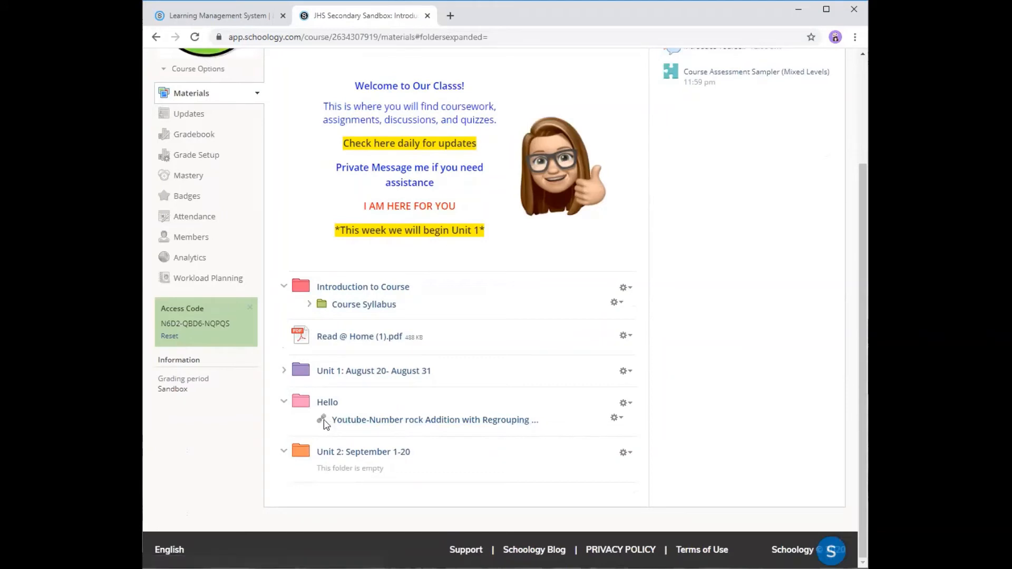
pyautogui.moveTo(316, 433); pyautogui.dragTo(305, 442)
# Step: Collapse the Introduction to Course and Hello folders, and move Read @ Home (1).pdf below Unit 2: September 1-20
pyautogui.click(283, 403)
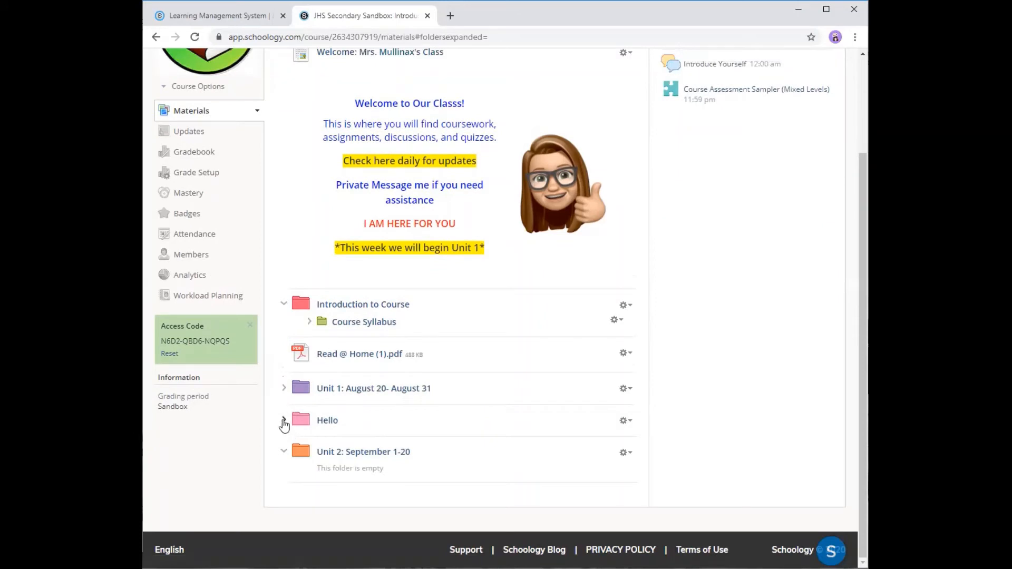
pyautogui.click(284, 421)
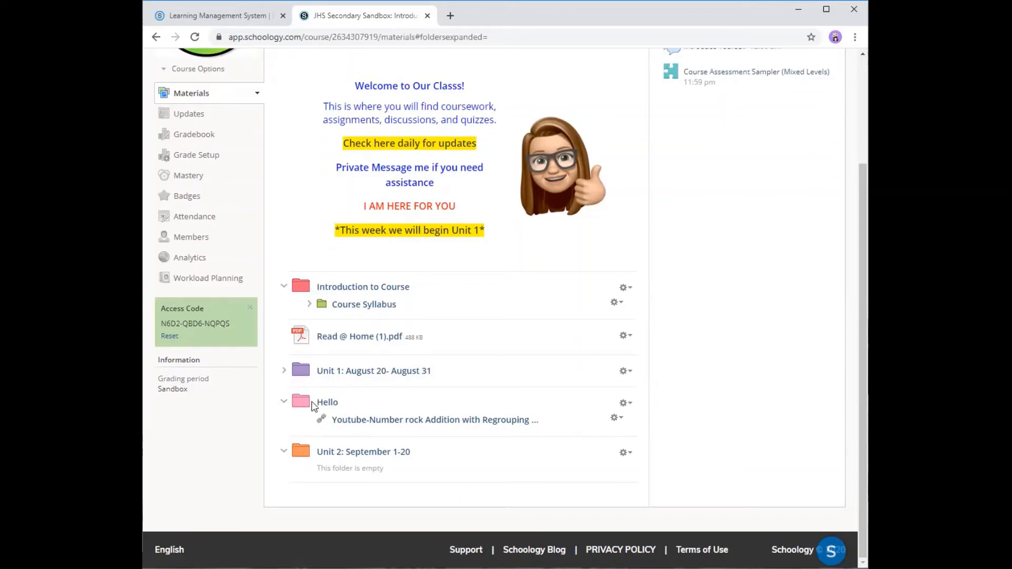
pyautogui.click(285, 288)
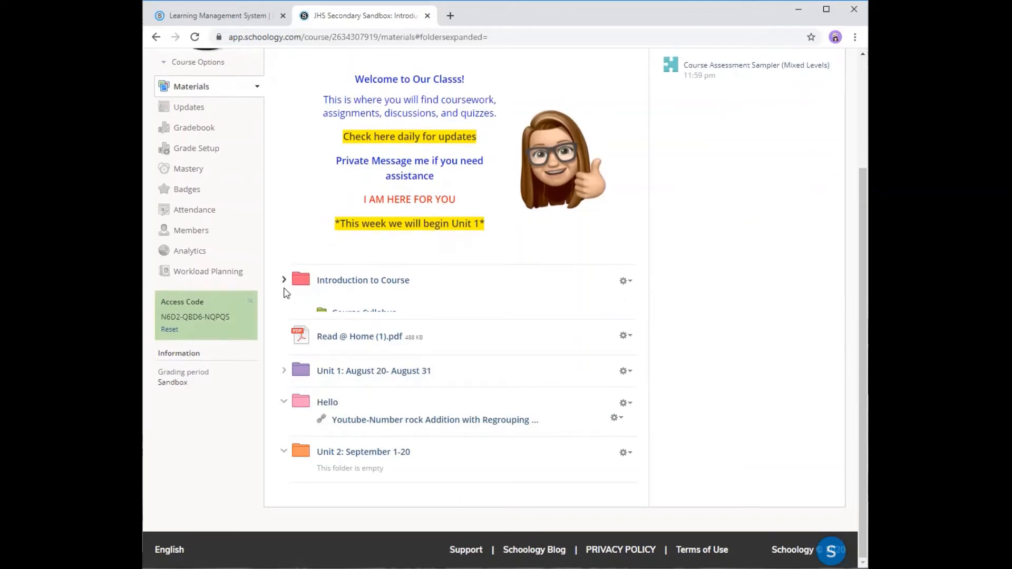
pyautogui.click(286, 403)
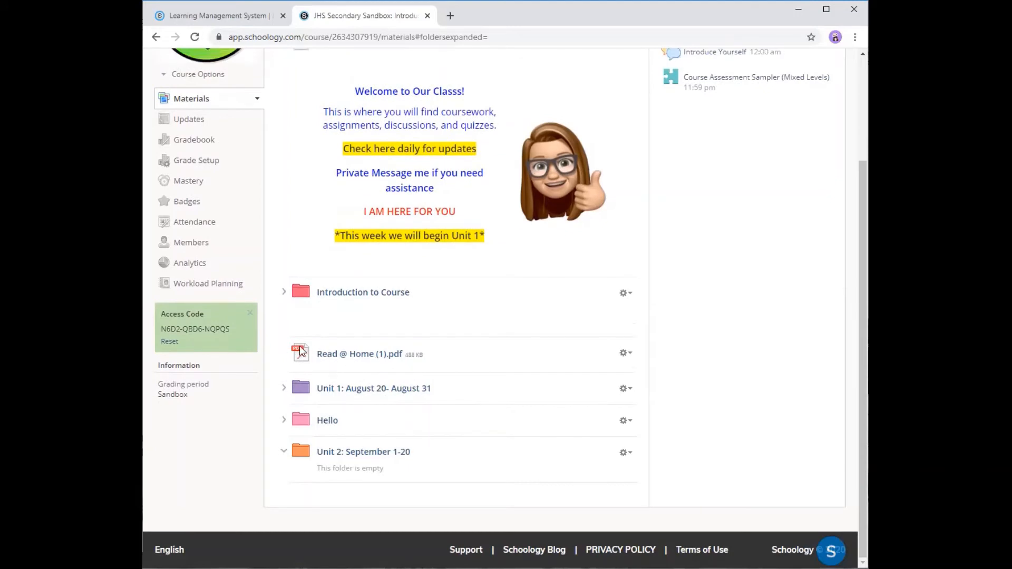
pyautogui.moveTo(301, 354); pyautogui.dragTo(296, 498)
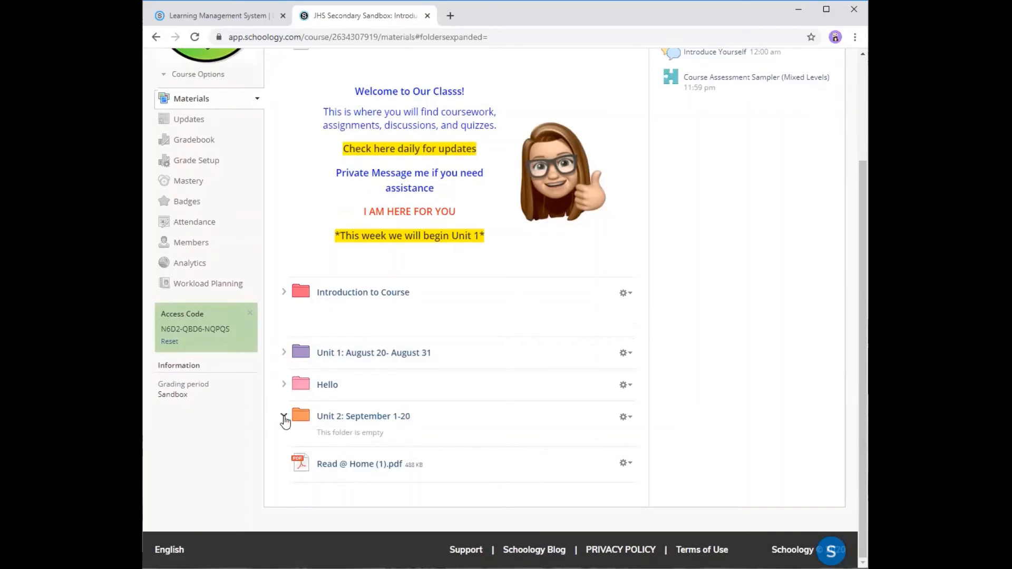
# Step: Collapse the Unit 2: September 1-20 folder and look over the course materials list
pyautogui.click(284, 417)
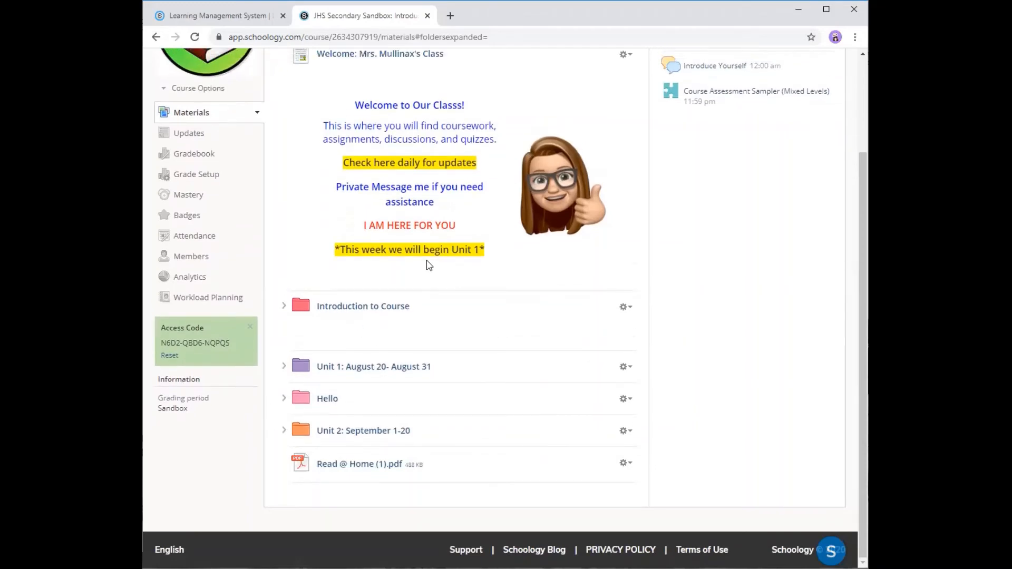
pyautogui.scroll(3, 497, 315)
pyautogui.scroll(-2, 424, 383)
pyautogui.scroll(2, 423, 383)
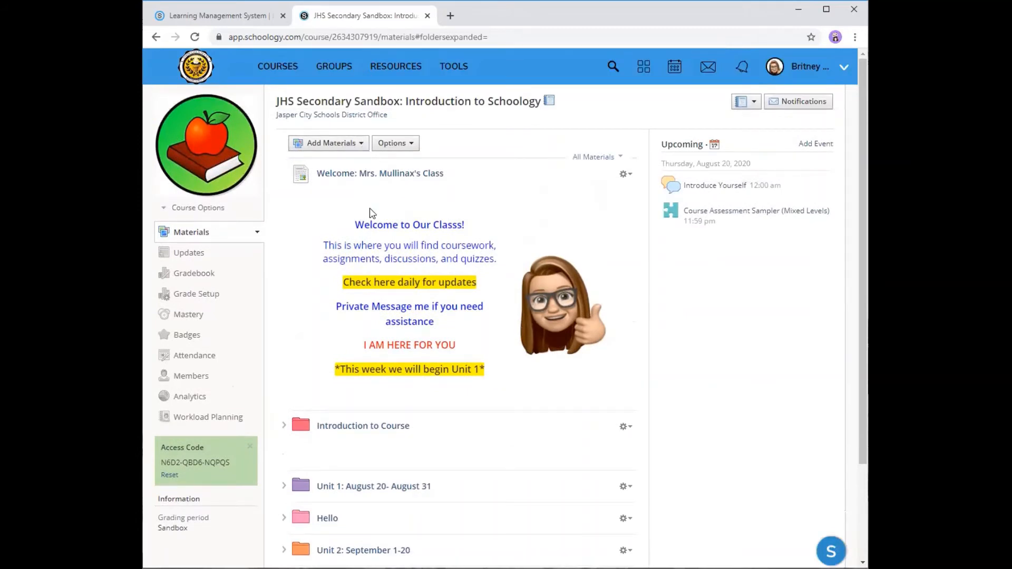
pyautogui.scroll(-3, 378, 411)
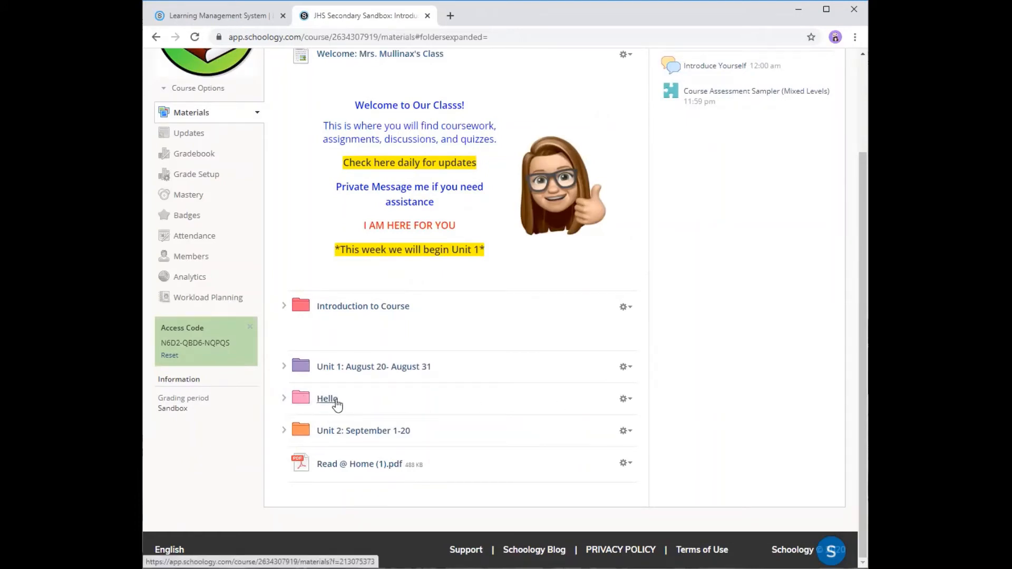
# Step: Rename the pink Hello folder to Folder 1 and save the change
pyautogui.click(626, 399)
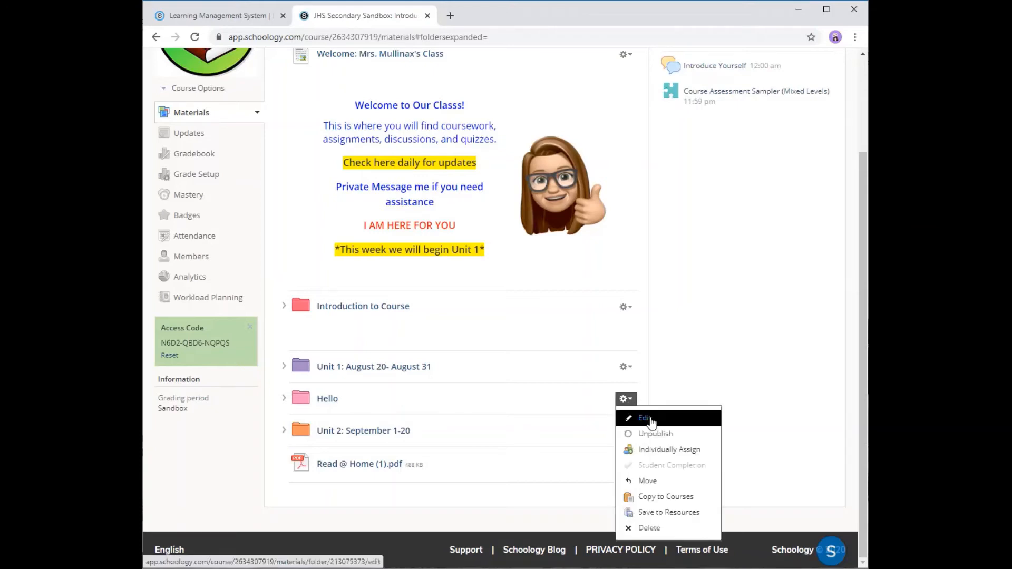
pyautogui.click(645, 417)
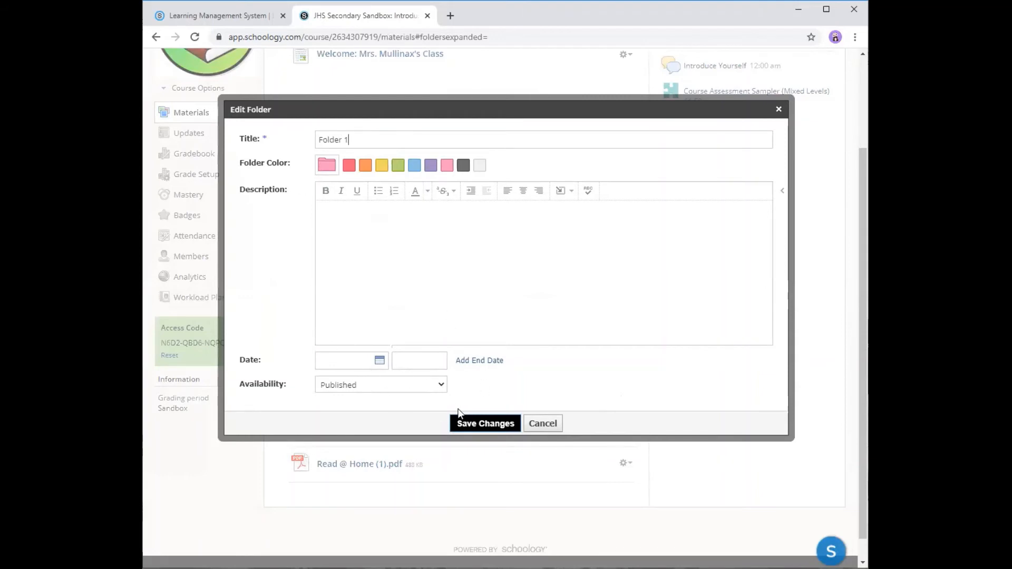
pyautogui.click(485, 424)
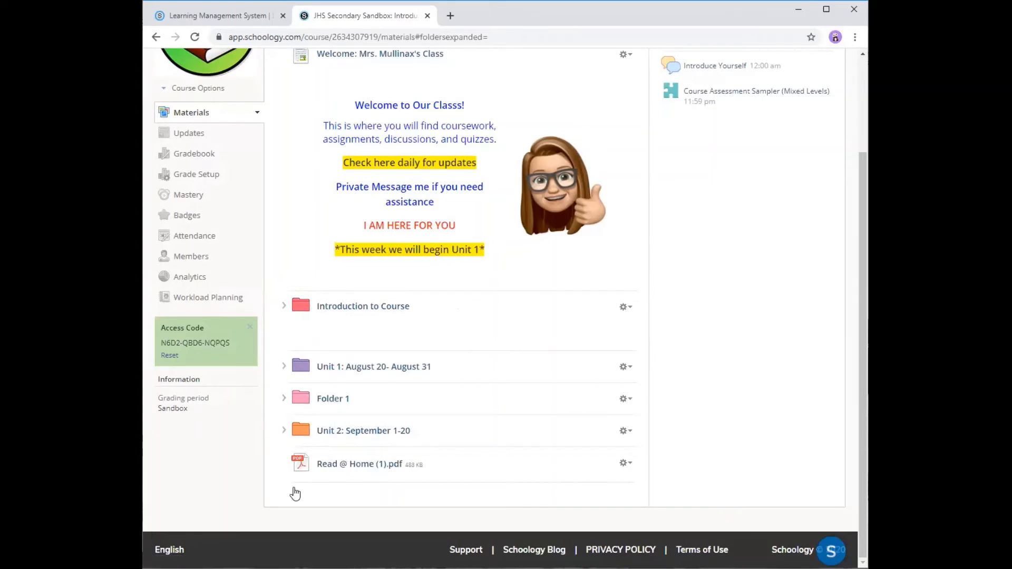
# Step: Insert a new folder titled Hello between Introduction to Course and Unit 1: August 20- August 31
pyautogui.scroll(3, 301, 356)
pyautogui.scroll(-3, 304, 357)
pyautogui.moveTo(292, 489)
pyautogui.click(291, 351)
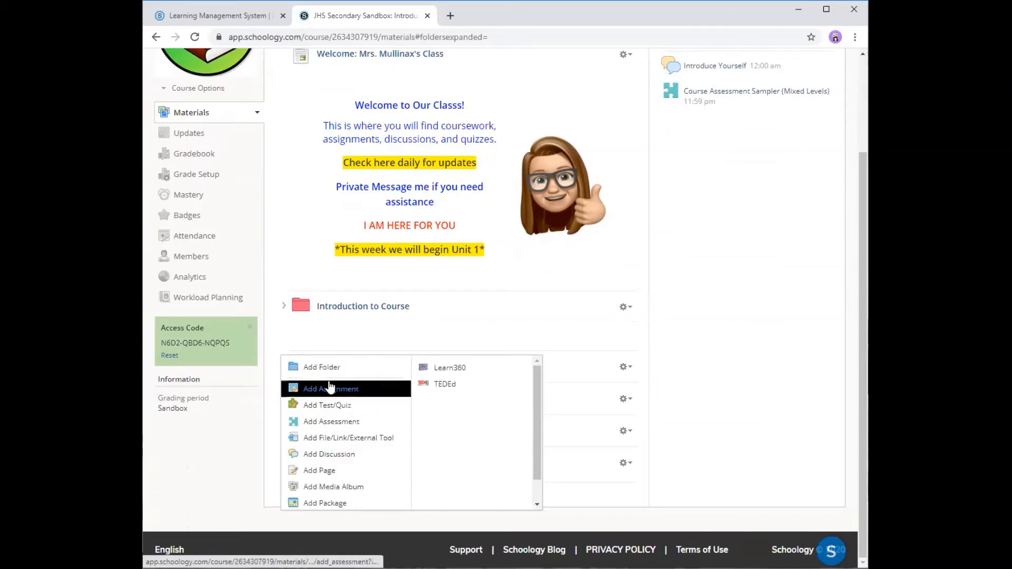
pyautogui.click(317, 367)
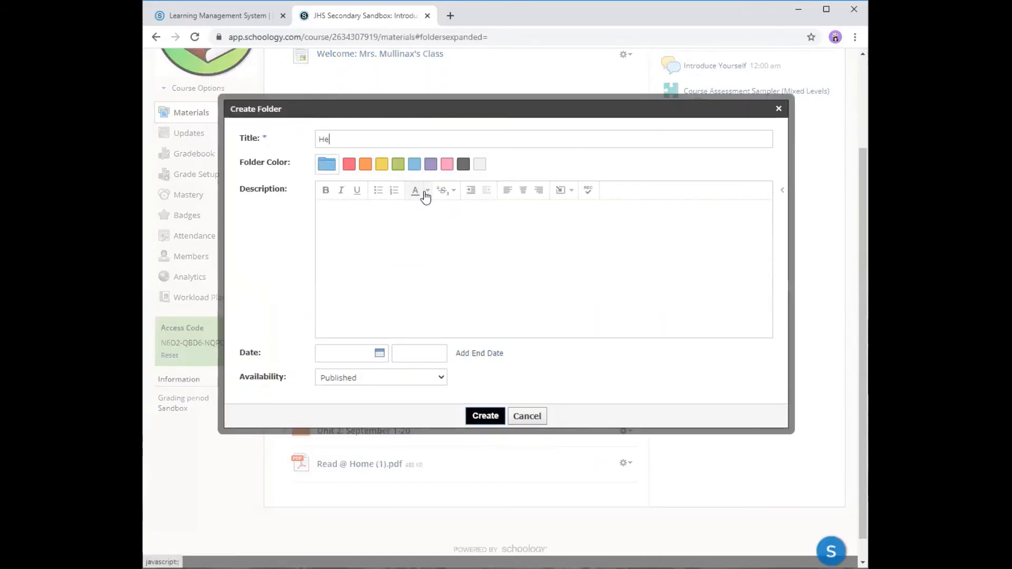
pyautogui.write('Hello')
pyautogui.press('Return')
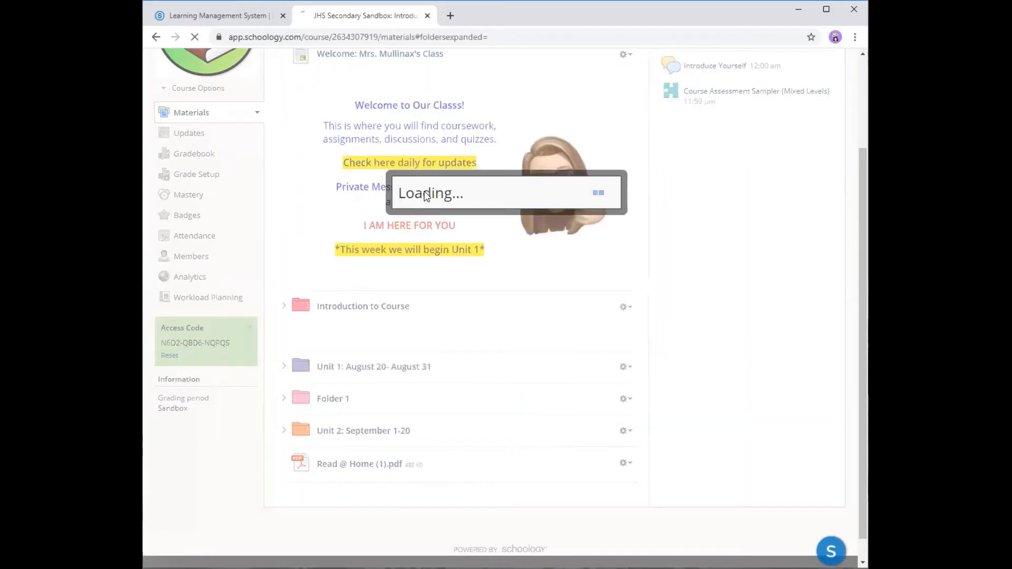
pyautogui.scroll(-3, 355, 449)
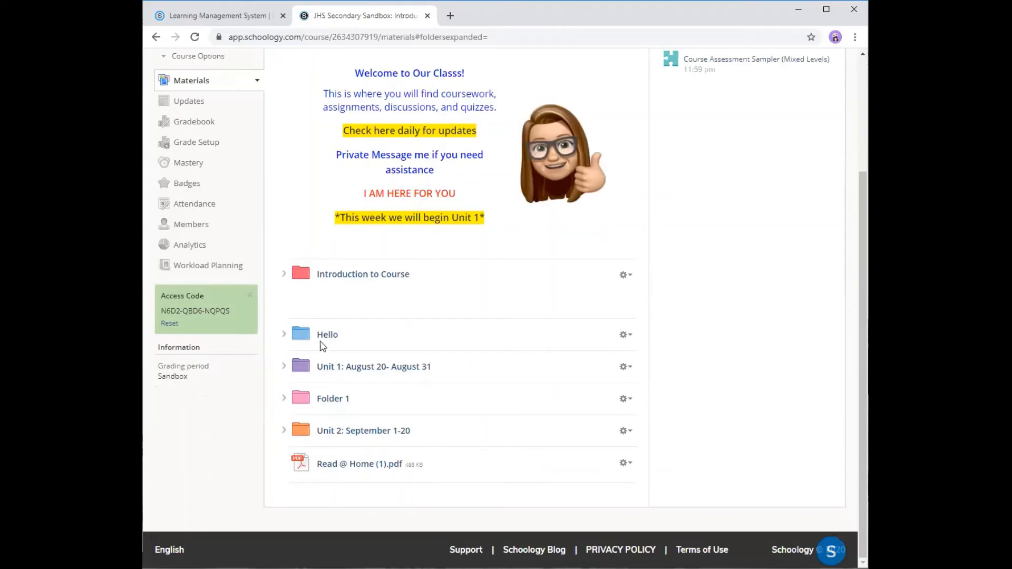
pyautogui.moveTo(301, 341); pyautogui.dragTo(302, 317)
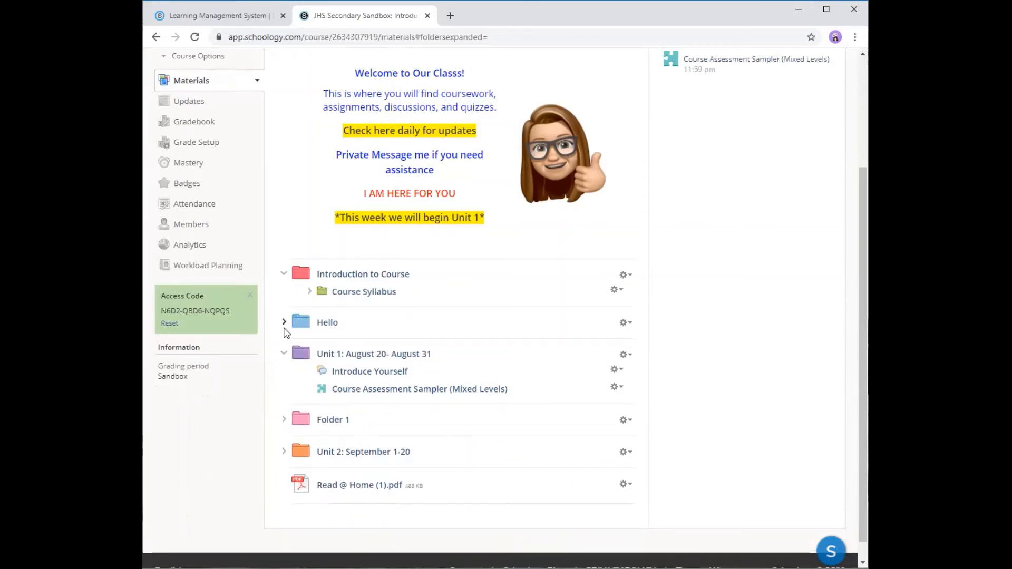
pyautogui.moveTo(290, 341)
pyautogui.scroll(3, 371, 448)
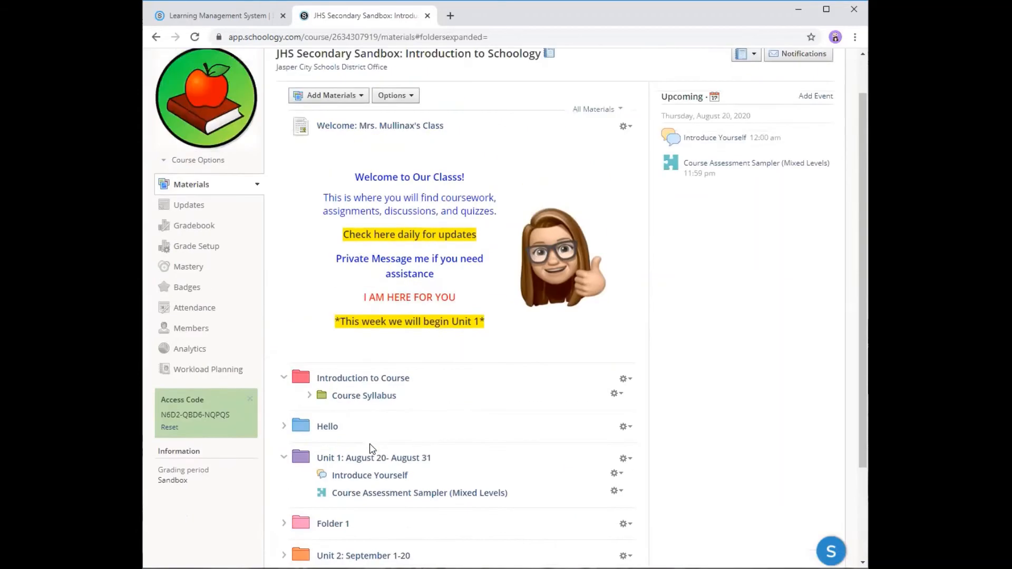
pyautogui.scroll(-1, 371, 449)
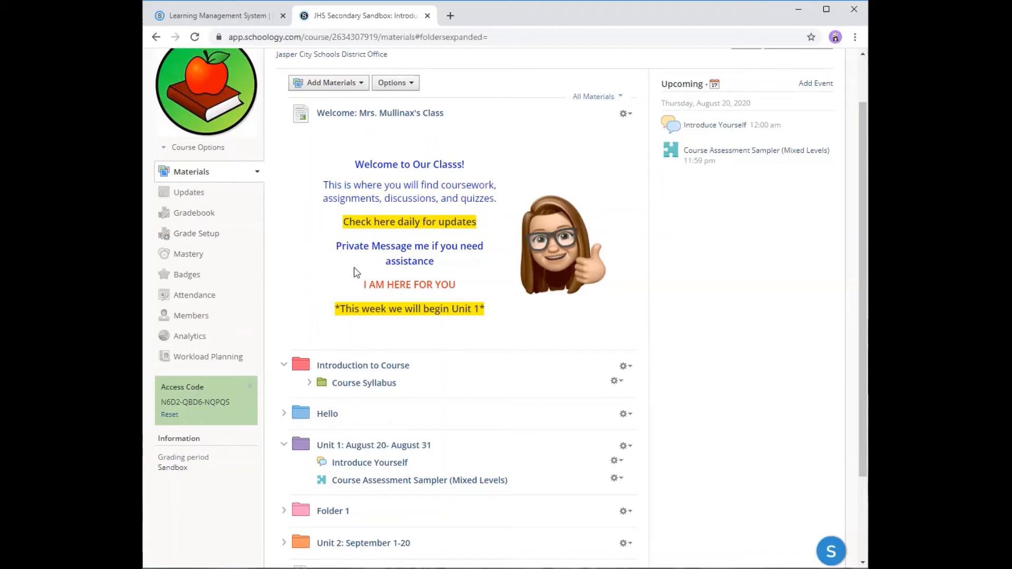
pyautogui.scroll(-1, 441, 219)
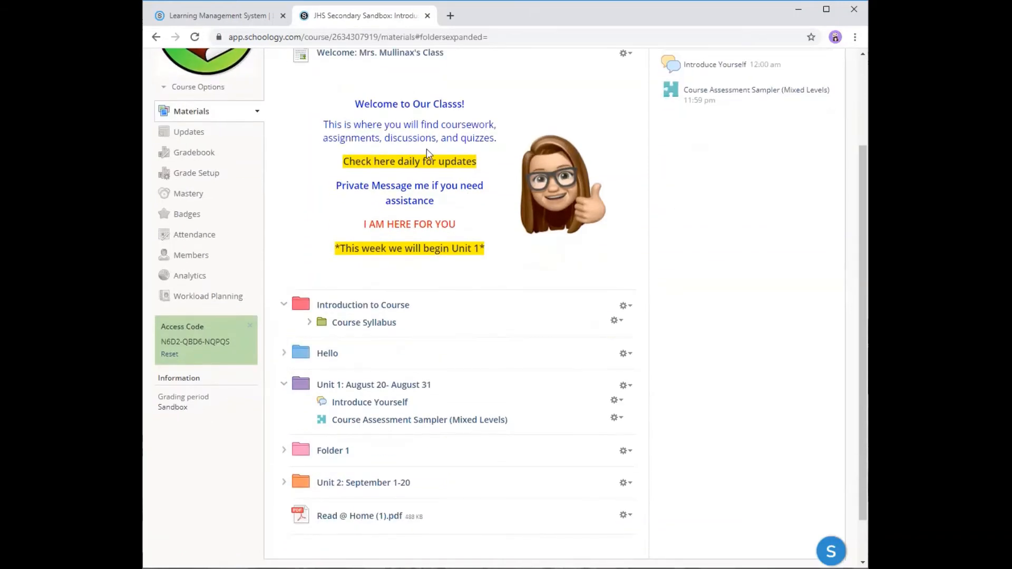
pyautogui.scroll(-1, 463, 378)
pyautogui.scroll(-1, 463, 383)
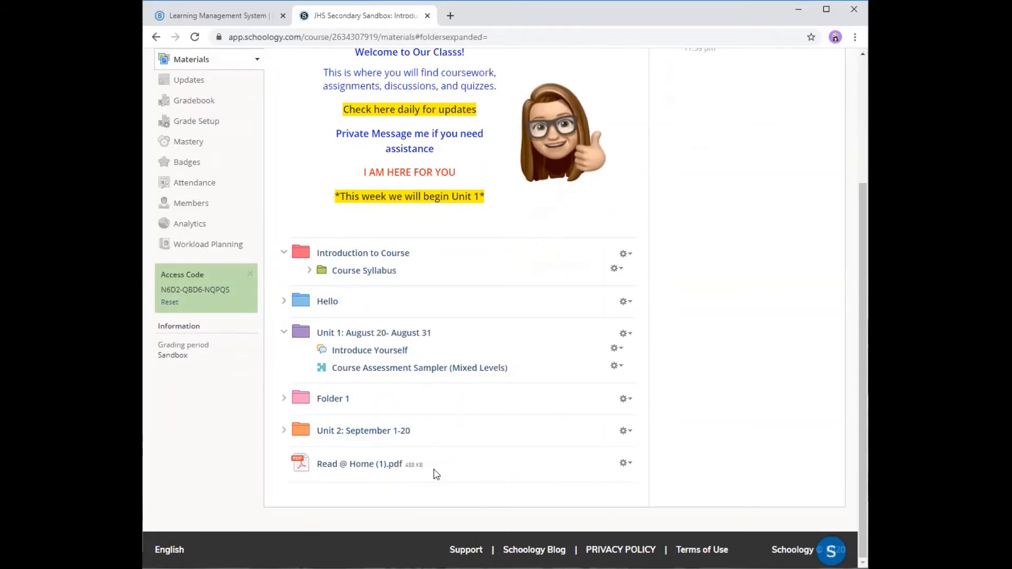
# Step: Start a new page in the course materials titled Welcome, with the lines "Welcome Back" and "Check here for your work"
pyautogui.scroll(3, 435, 469)
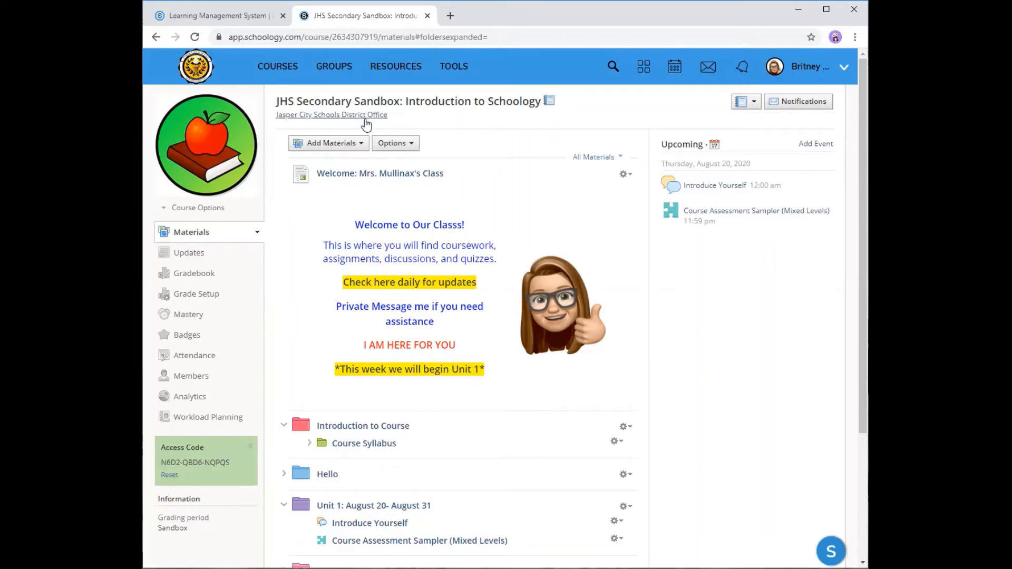
pyautogui.click(363, 151)
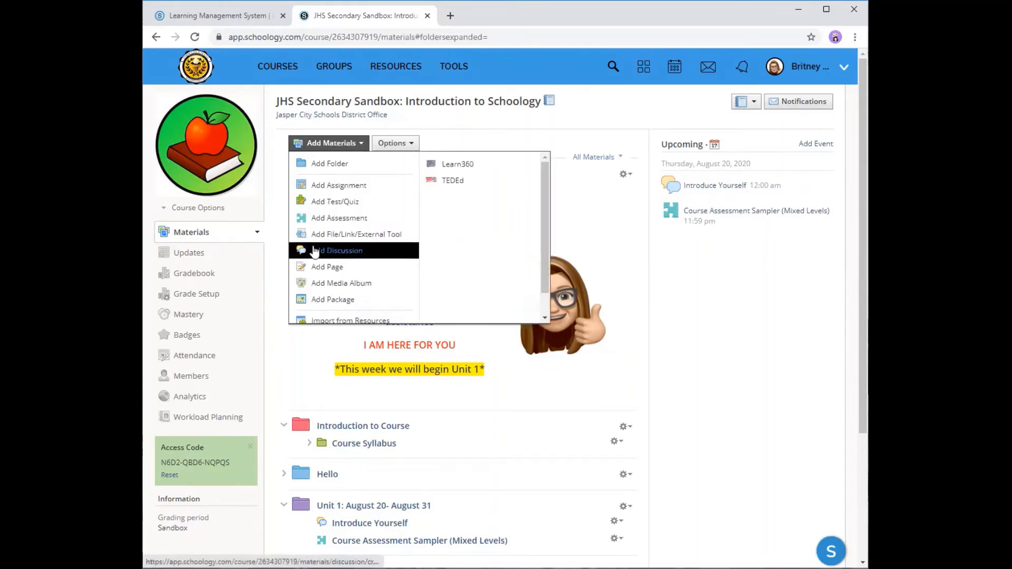
pyautogui.click(364, 270)
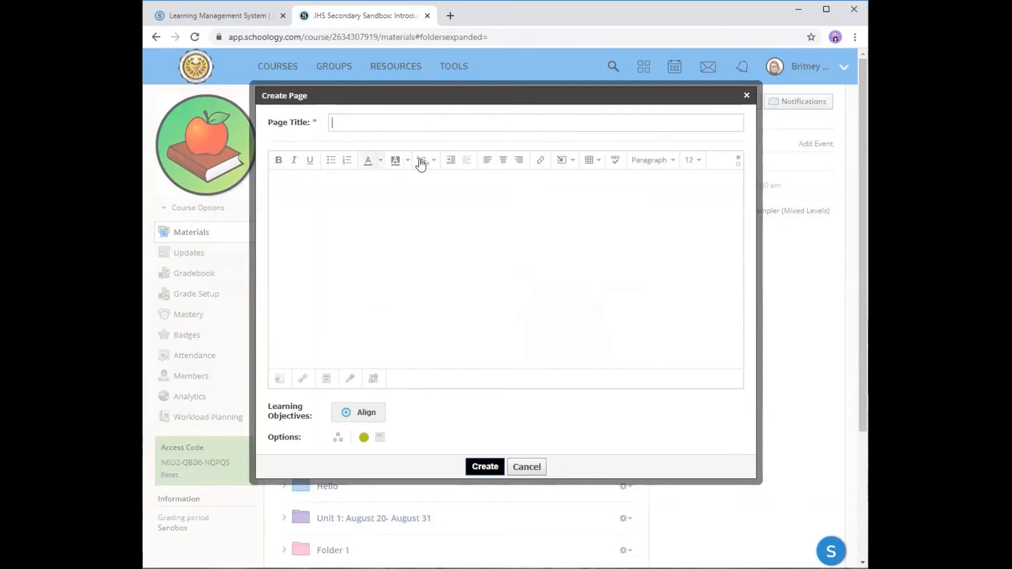
pyautogui.click(363, 122)
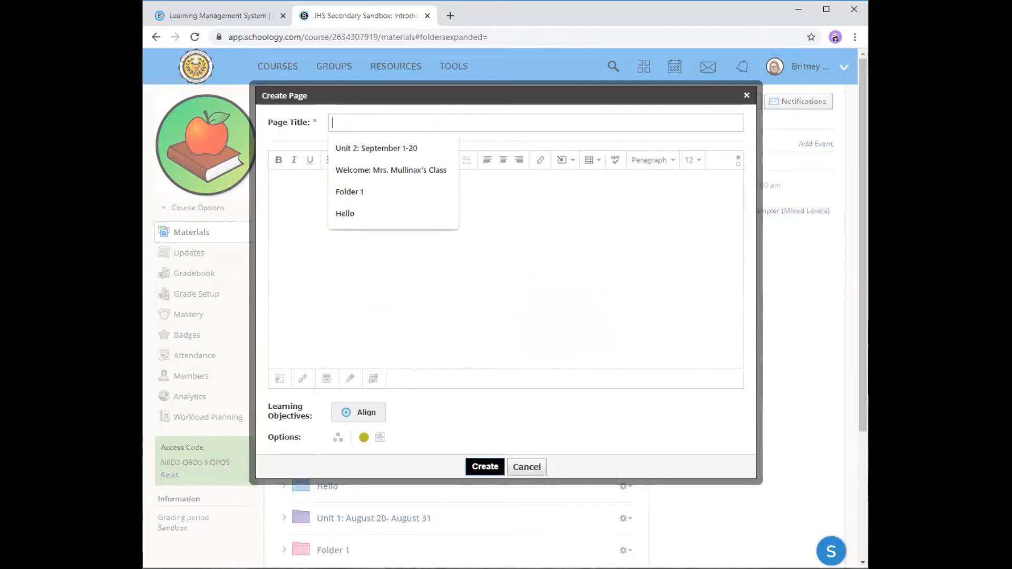
pyautogui.write('Welcome')
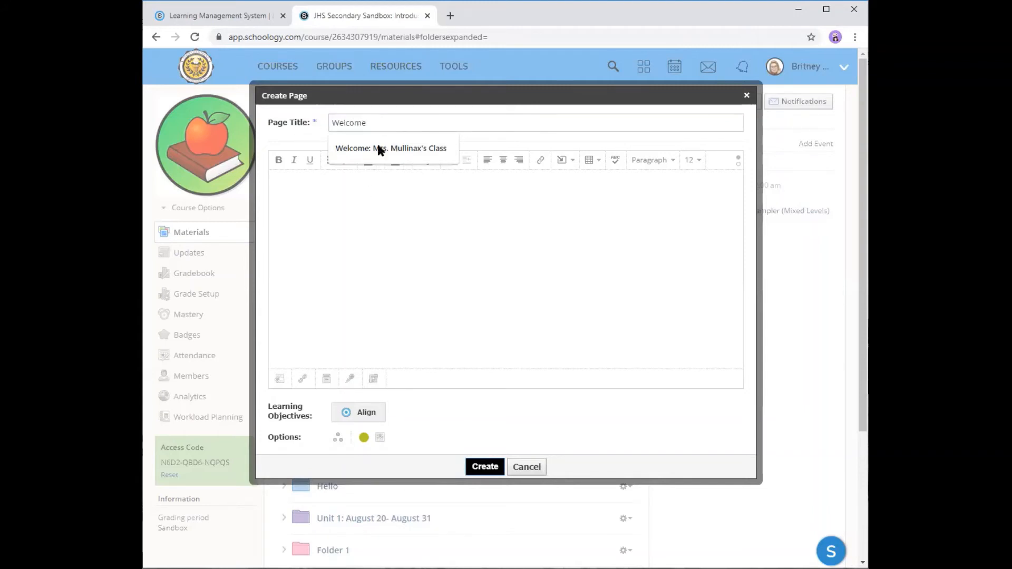
pyautogui.click(373, 195)
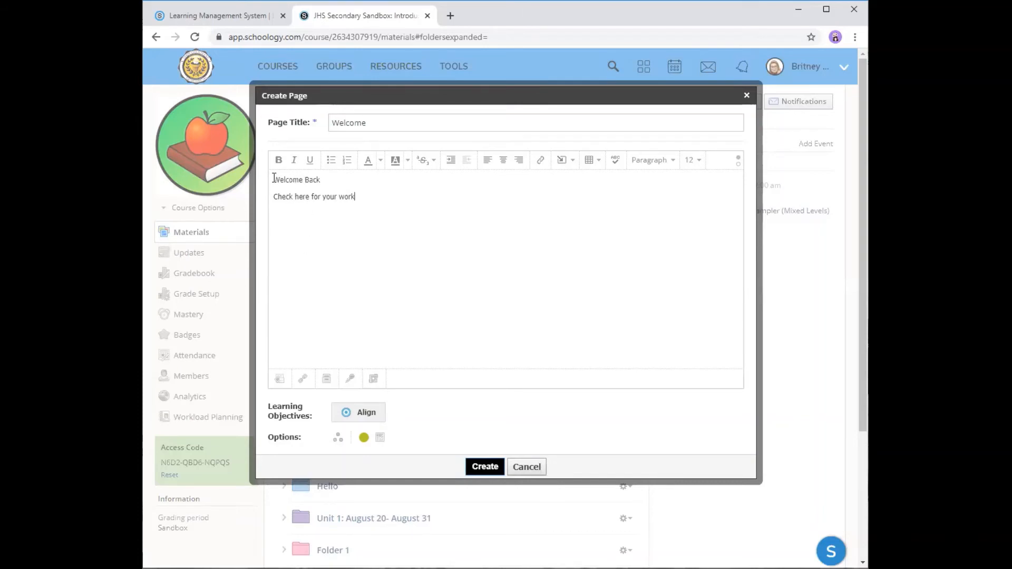
# Step: Format the "Welcome Back" line as Heading 1 and color it muted dark pink
pyautogui.moveTo(328, 180); pyautogui.dragTo(274, 182)
pyautogui.click(674, 167)
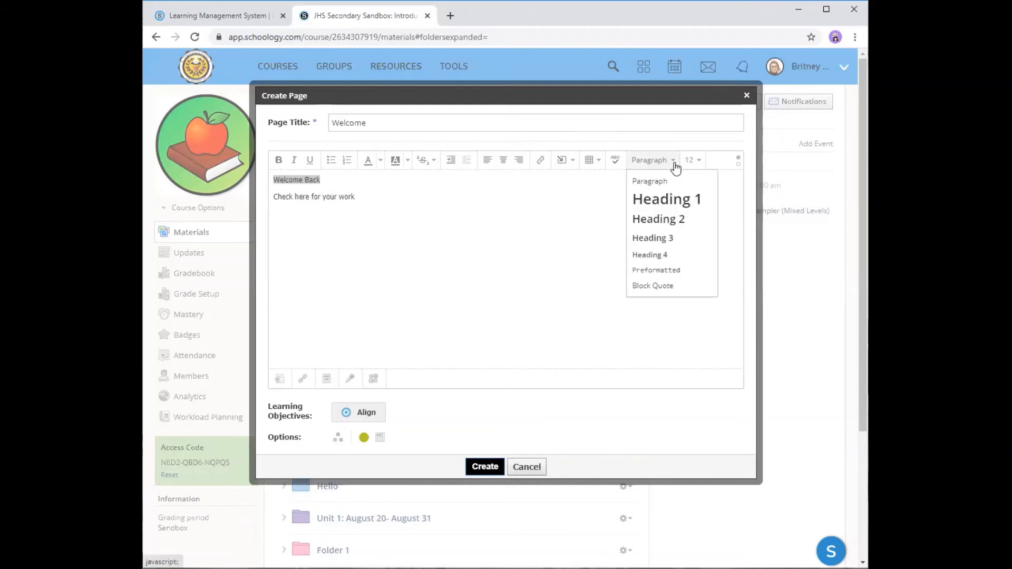
pyautogui.click(667, 199)
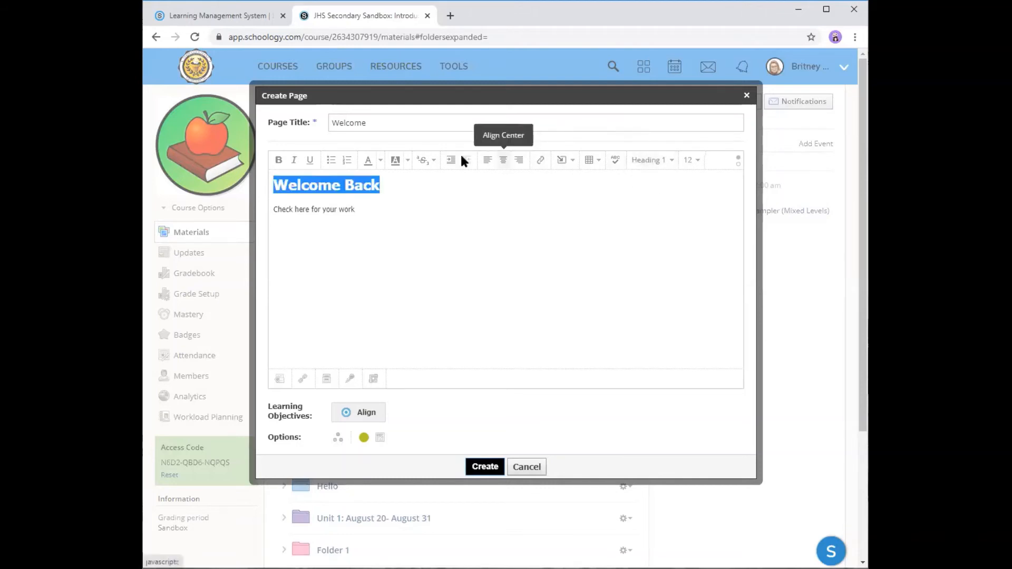
pyautogui.click(381, 162)
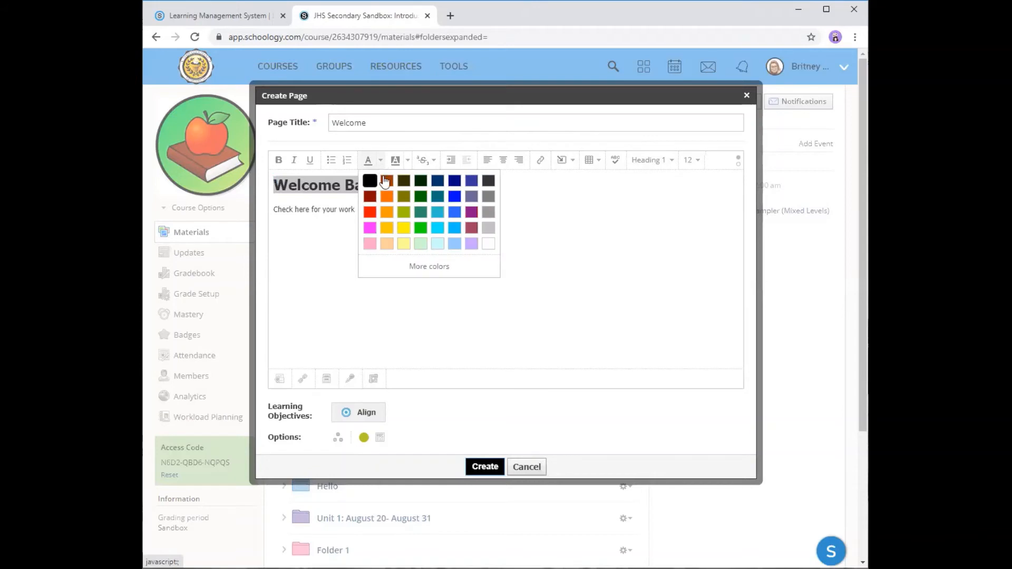
pyautogui.click(467, 230)
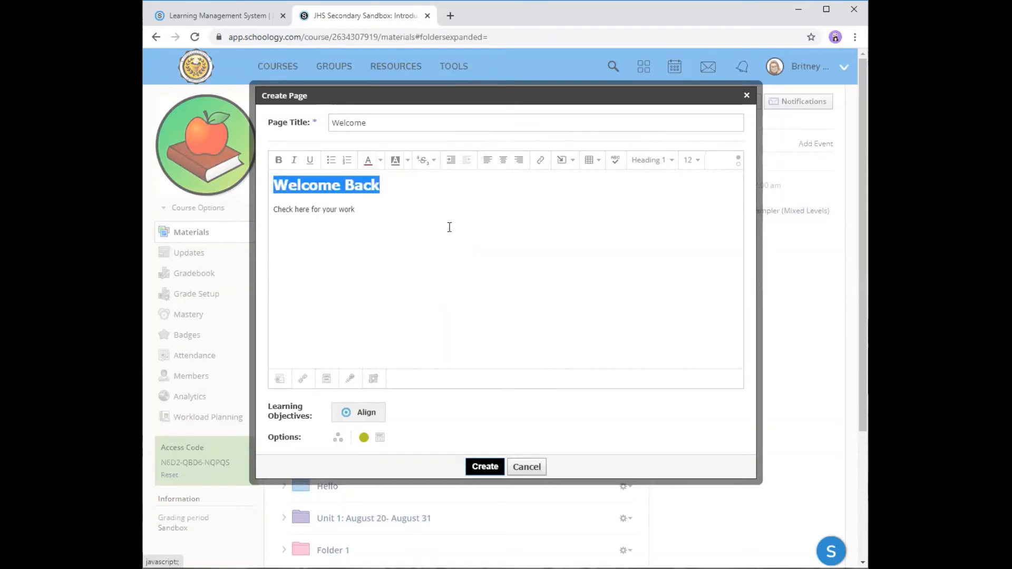
# Step: Set the "Check here for your work" line to font size 16 and color it dark green
pyautogui.click(346, 209)
pyautogui.moveTo(368, 211); pyautogui.dragTo(275, 211)
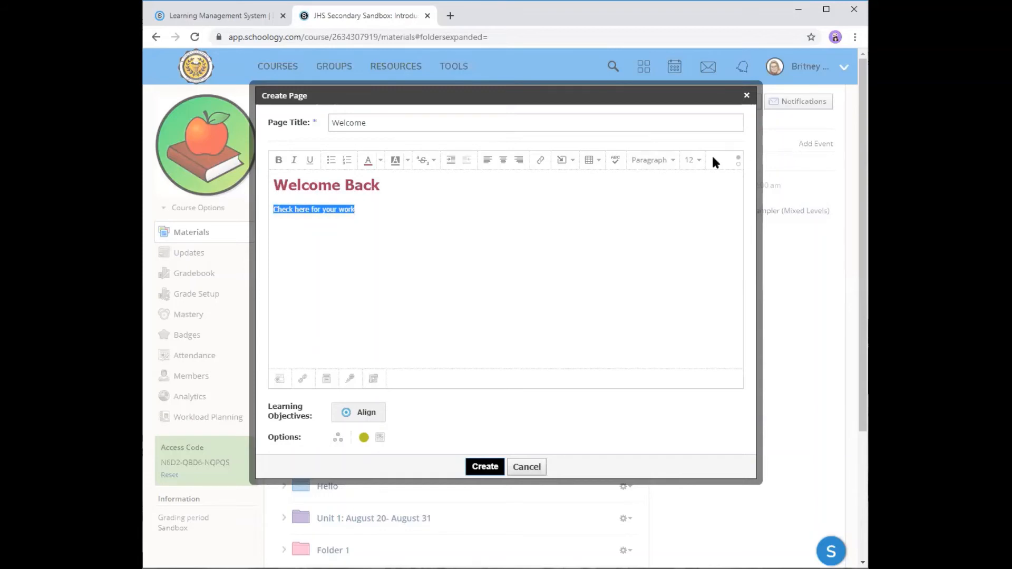
pyautogui.click(696, 161)
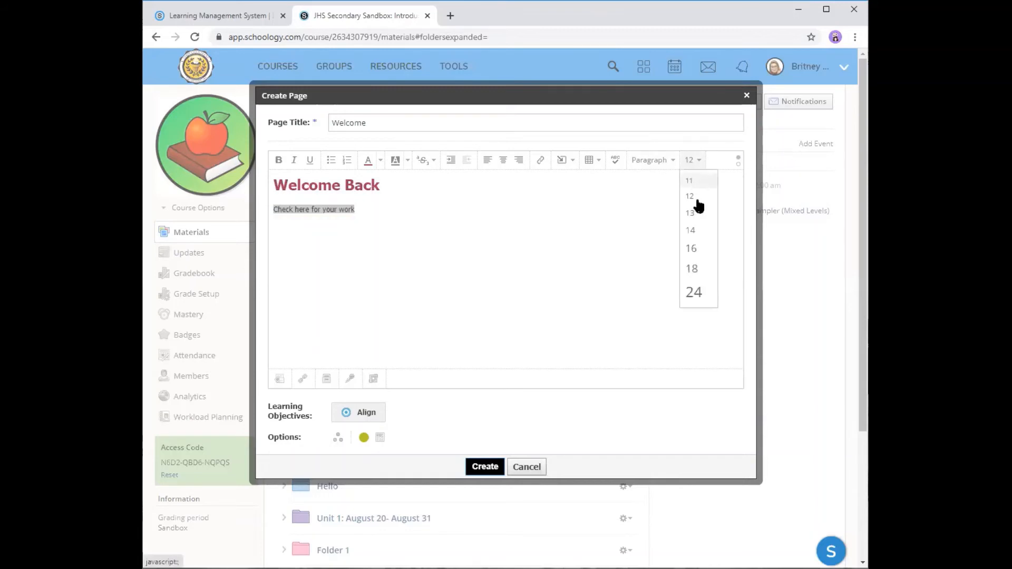
pyautogui.click(691, 249)
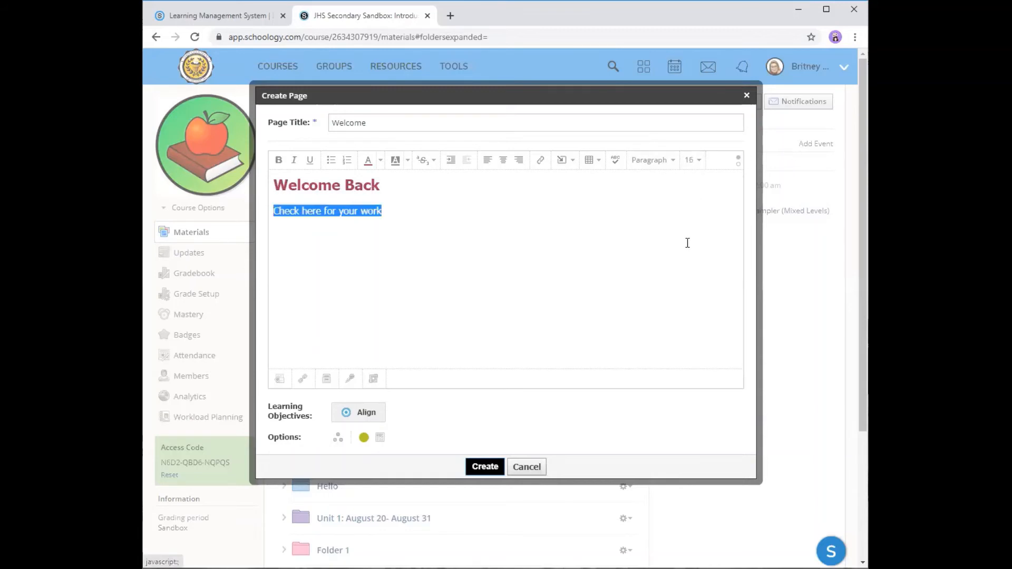
pyautogui.click(380, 161)
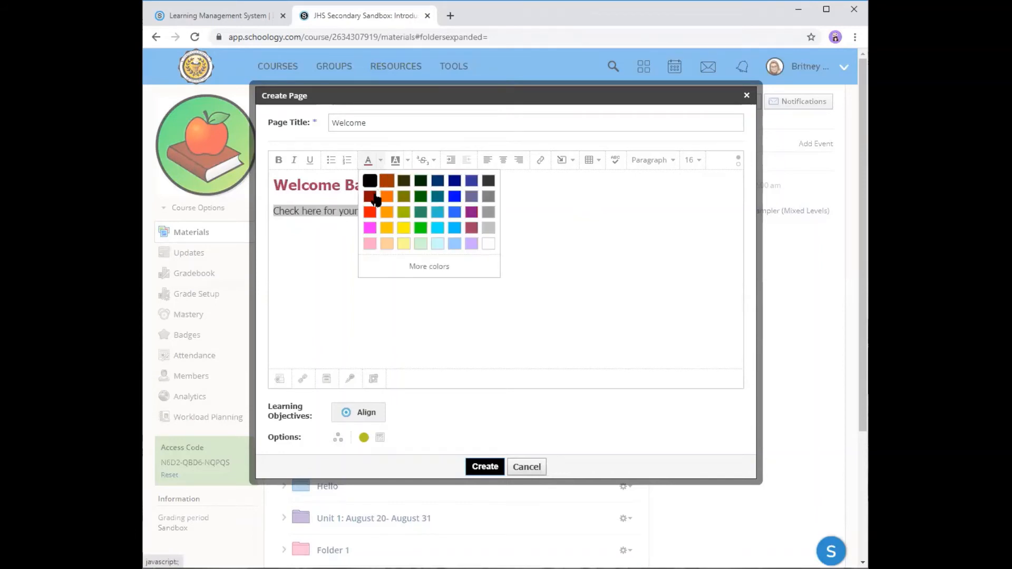
pyautogui.click(420, 199)
pyautogui.click(405, 209)
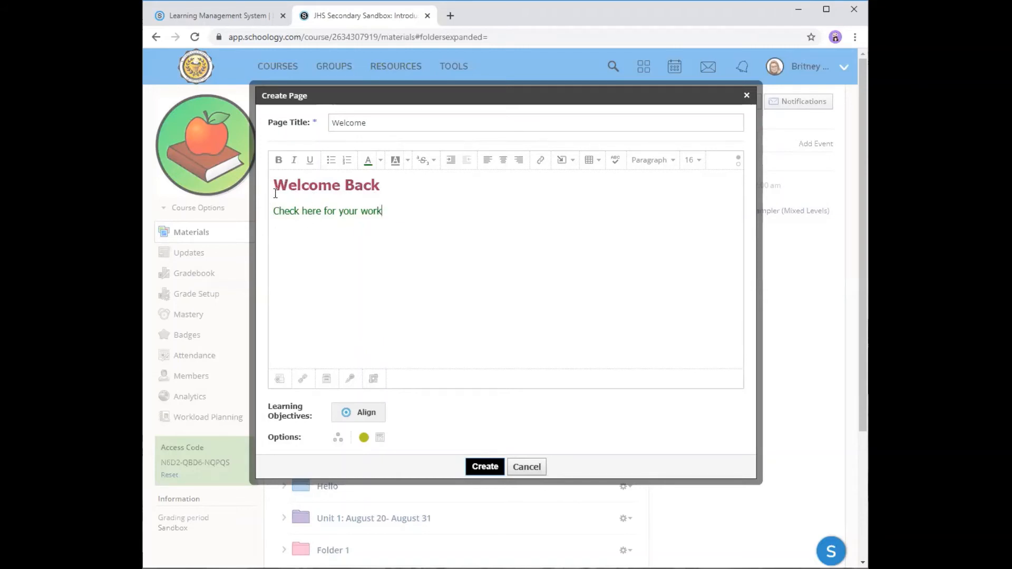
# Step: Center both text lines of the Welcome page
pyautogui.moveTo(386, 212); pyautogui.dragTo(282, 190)
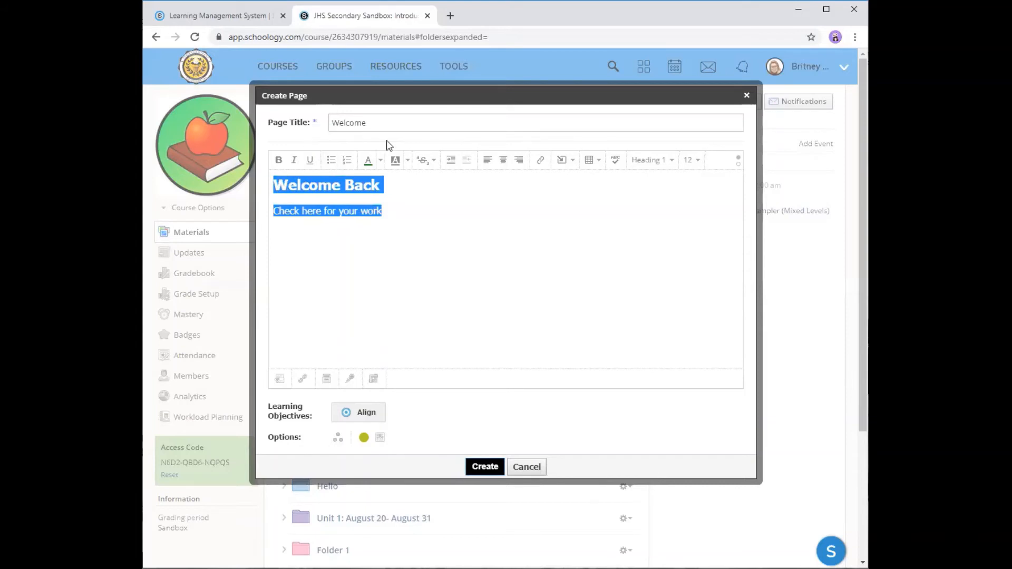
pyautogui.click(504, 161)
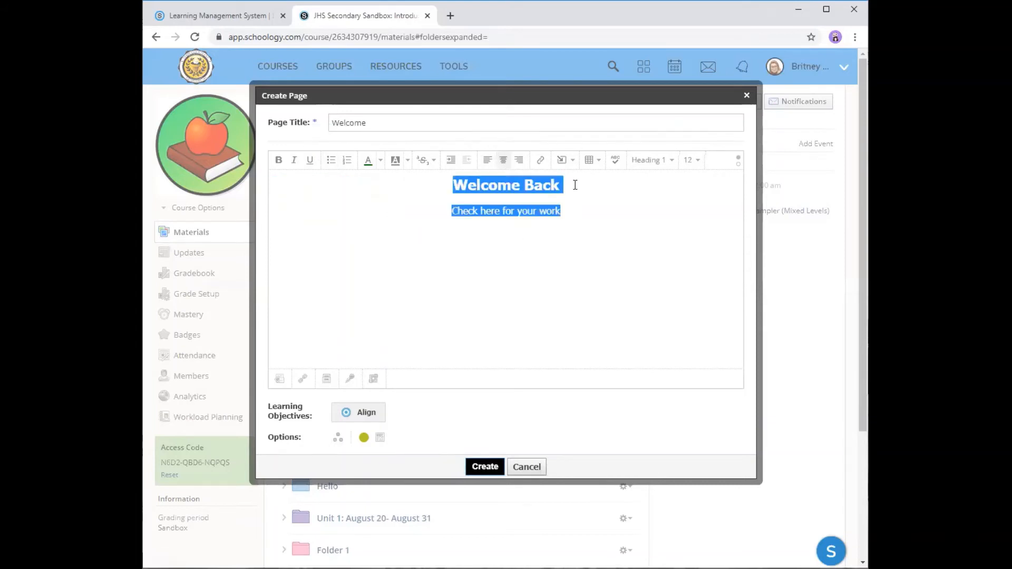
pyautogui.click(574, 218)
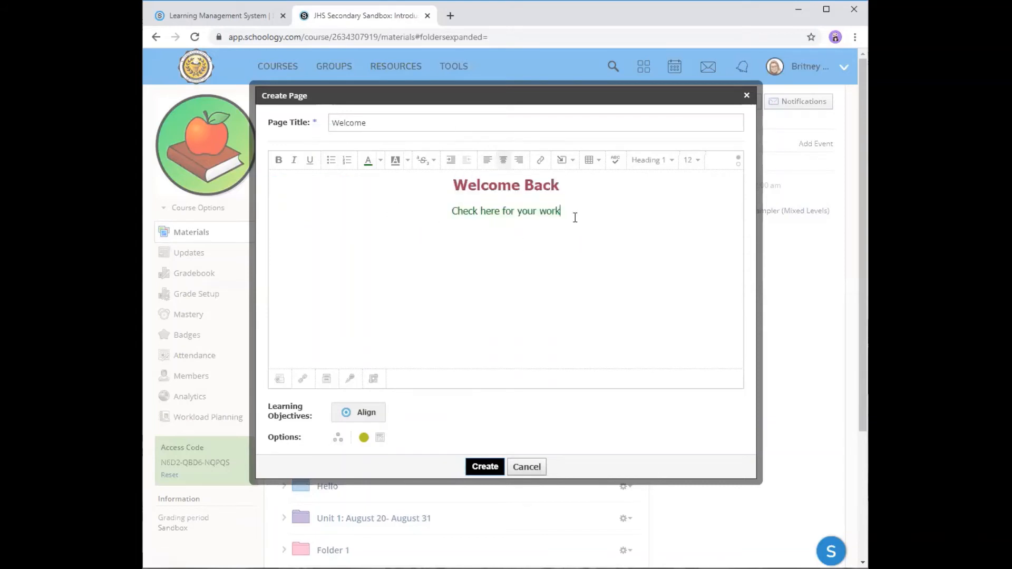
# Step: Add an empty centered line below "Check here for your work" on the Welcome page
pyautogui.press('Return')
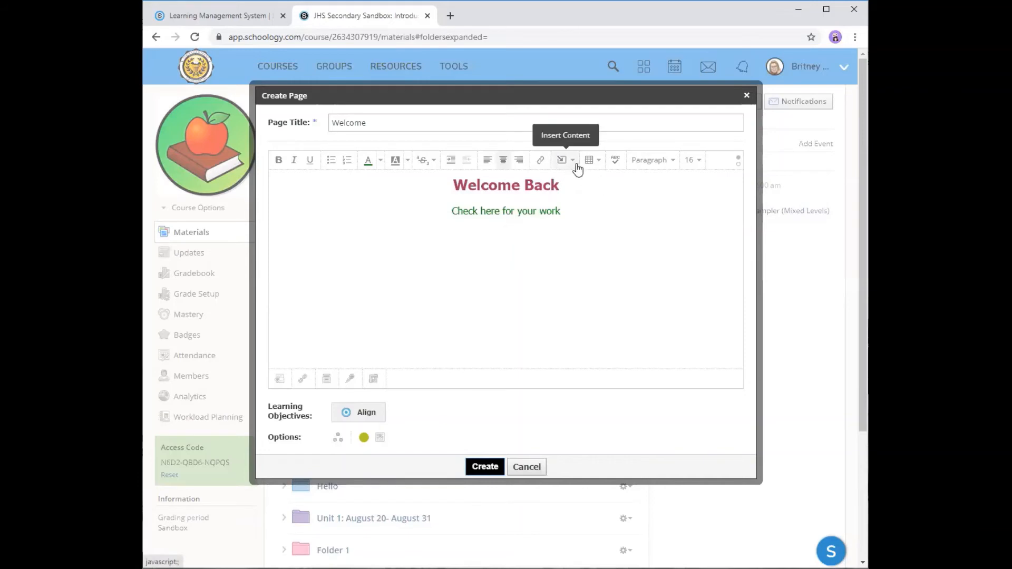
pyautogui.click(573, 161)
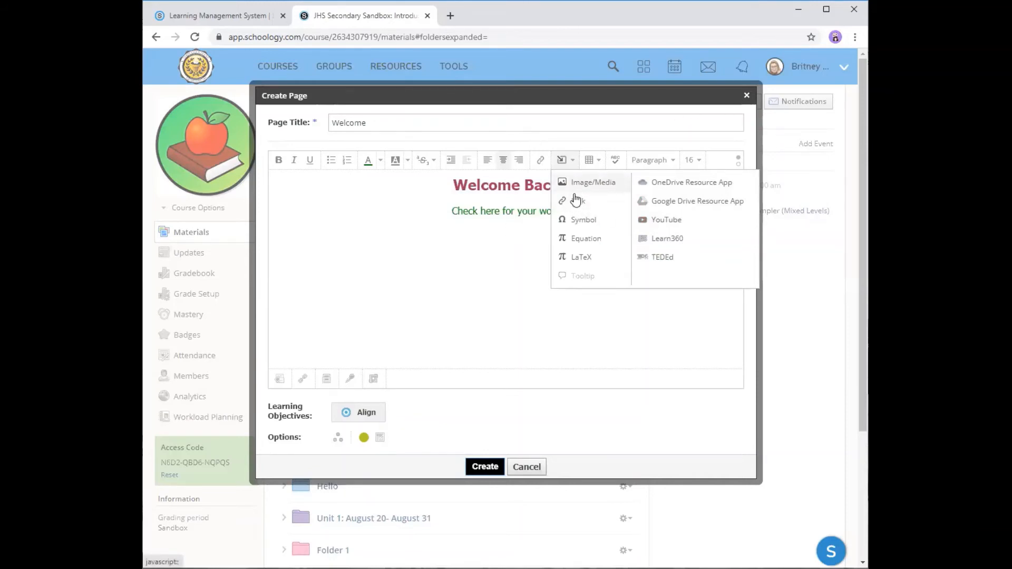
pyautogui.click(513, 235)
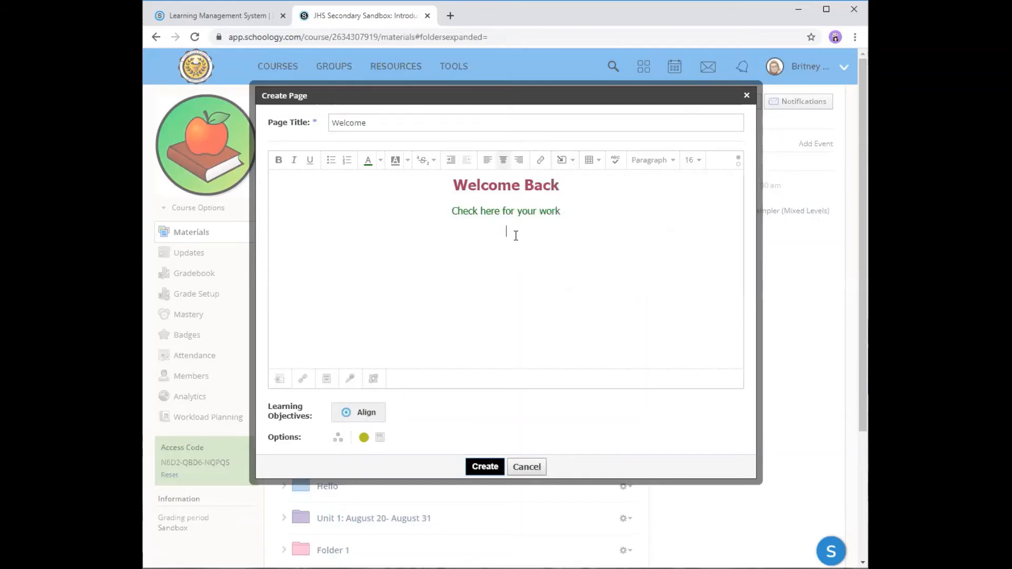
pyautogui.click(574, 161)
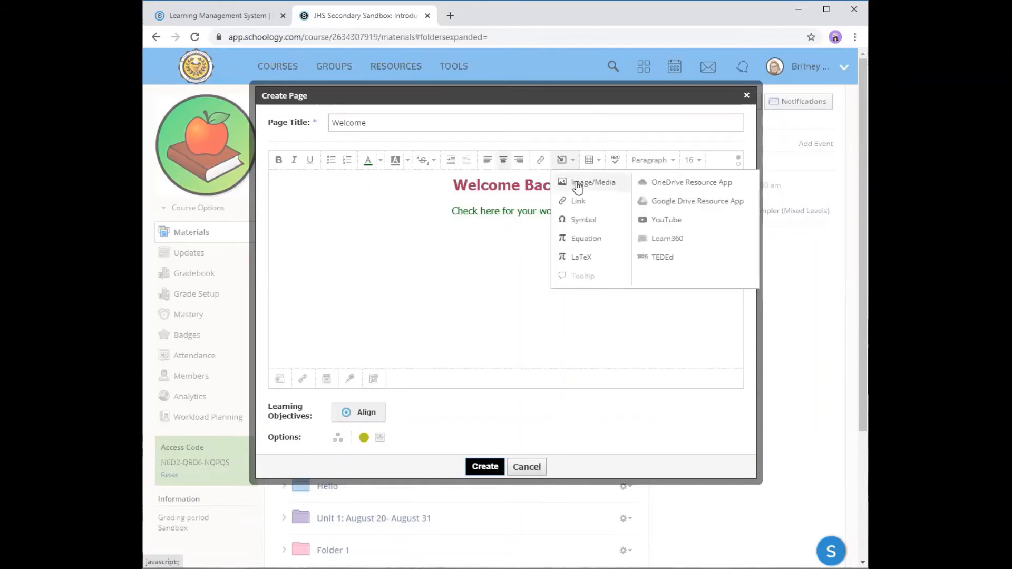
pyautogui.click(577, 182)
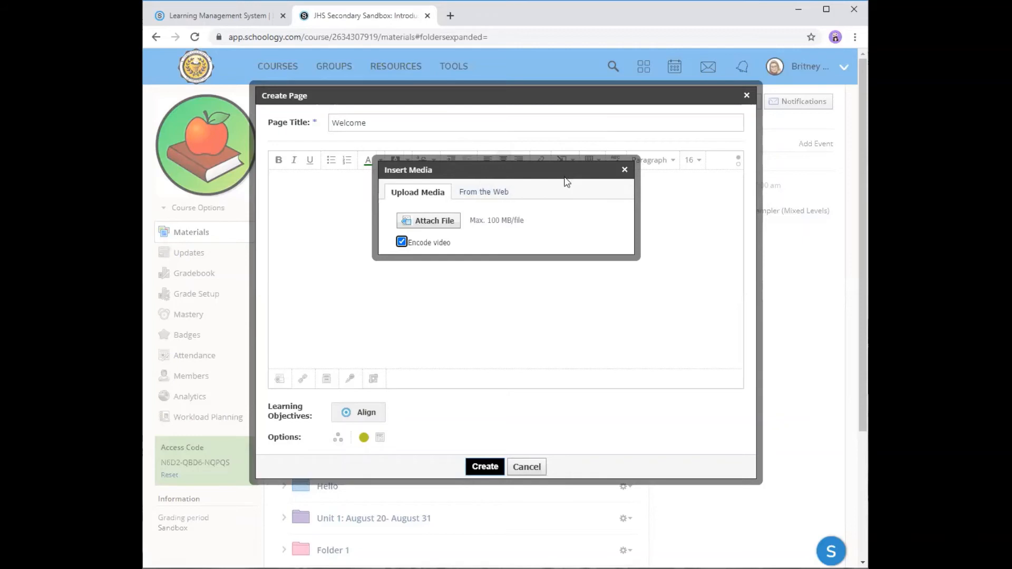
pyautogui.click(624, 170)
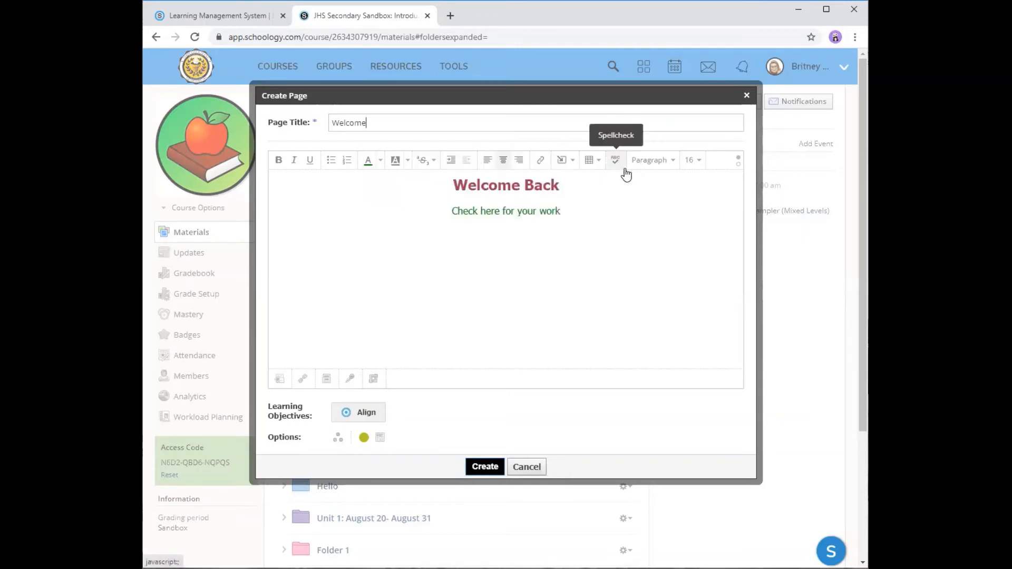
# Step: Insert the Look image from the Pictures folder below the text lines of the Welcome page
pyautogui.click(562, 160)
pyautogui.click(577, 182)
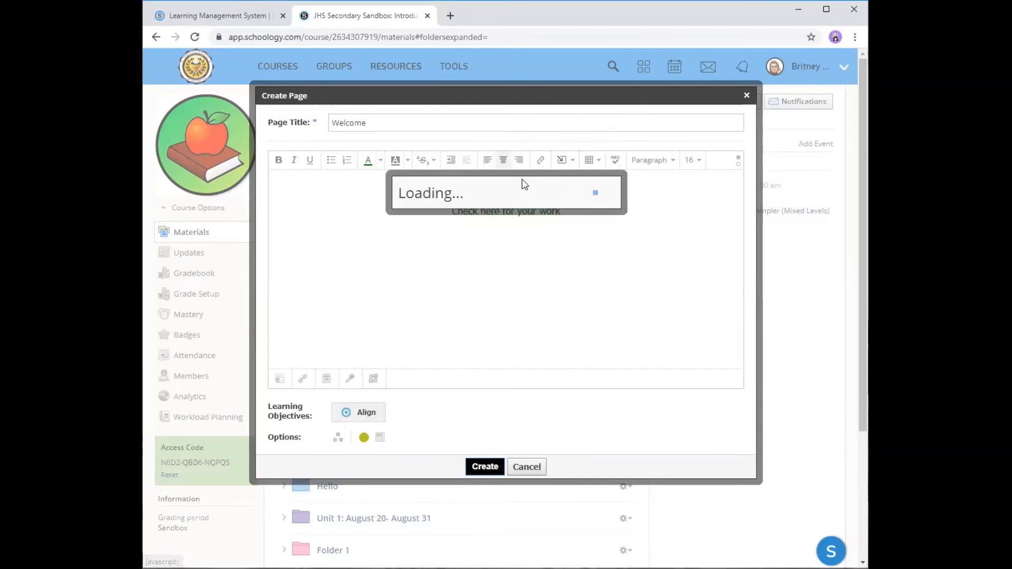
pyautogui.click(428, 217)
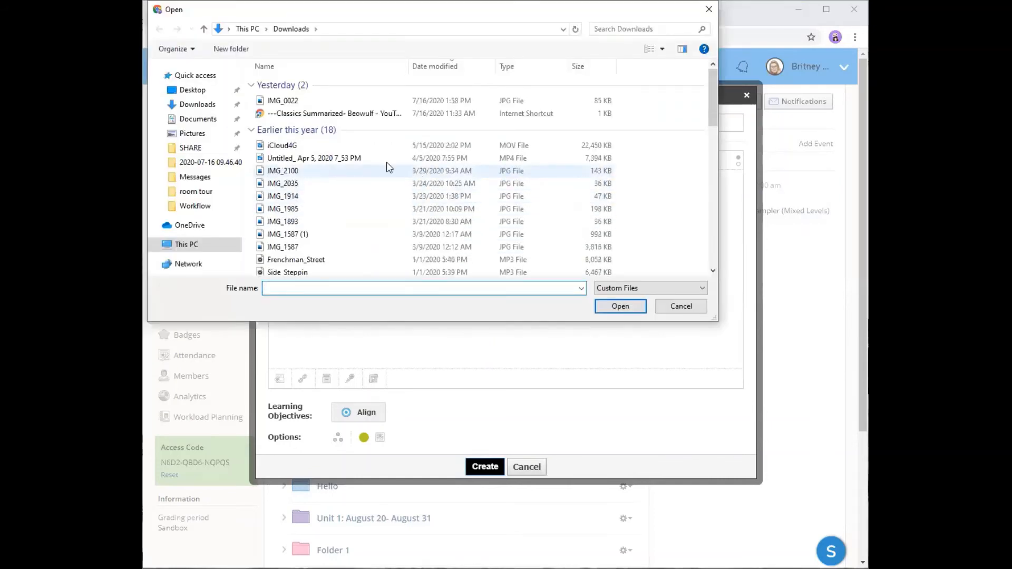
pyautogui.click(186, 134)
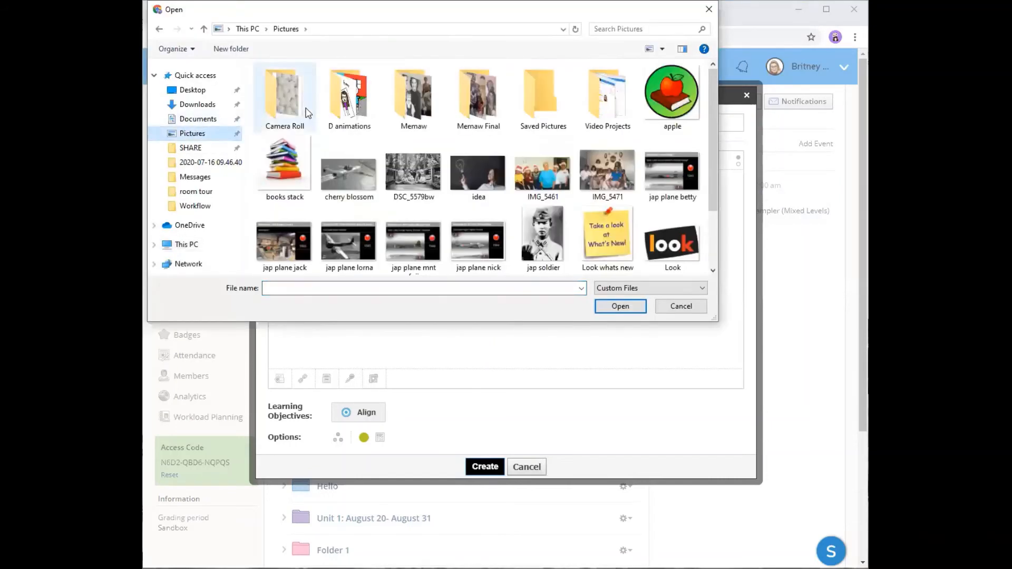
pyautogui.click(678, 248)
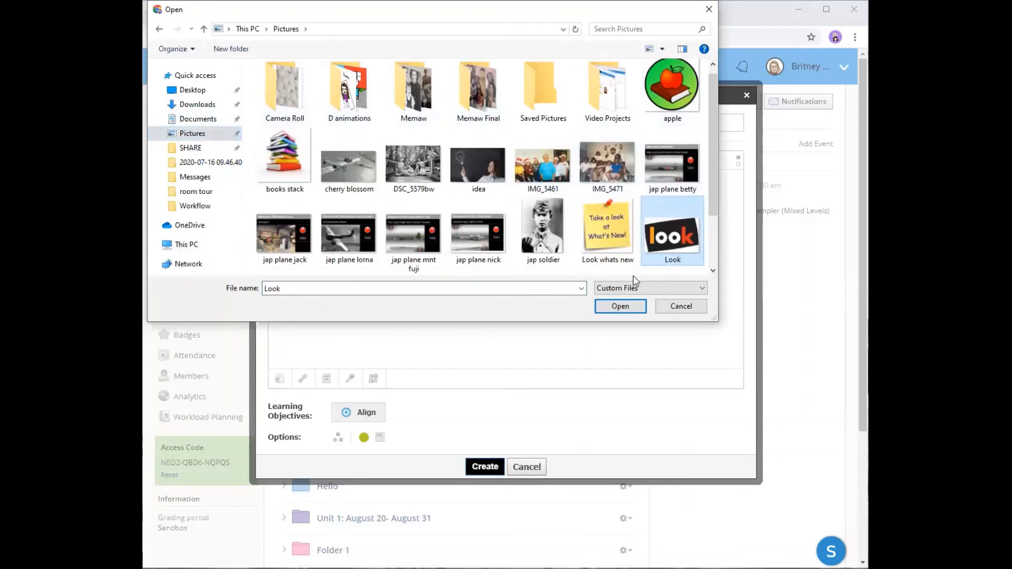
pyautogui.click(635, 310)
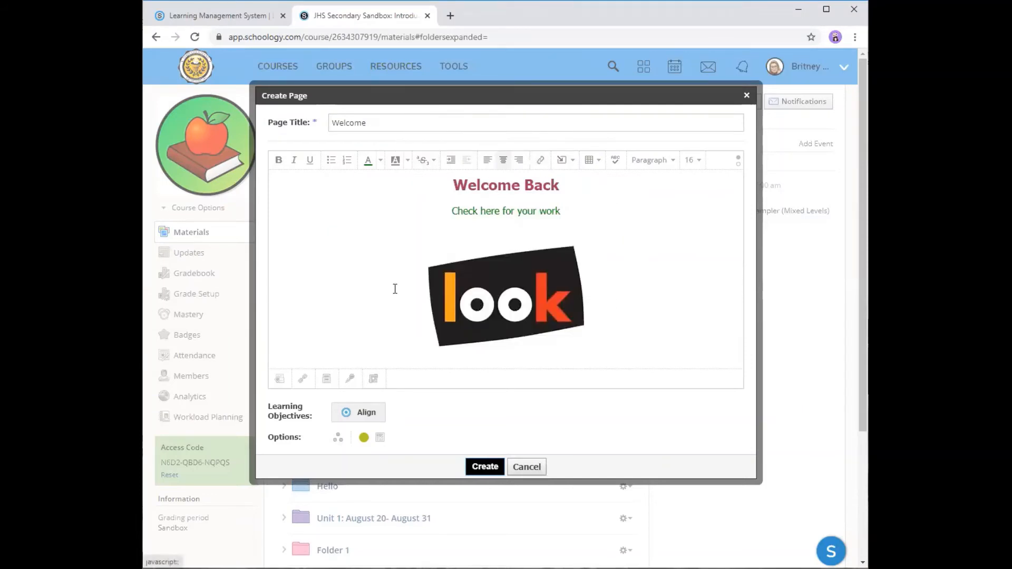
# Step: Try to enlarge the look image from its corner, and undo the resizing
pyautogui.click(512, 274)
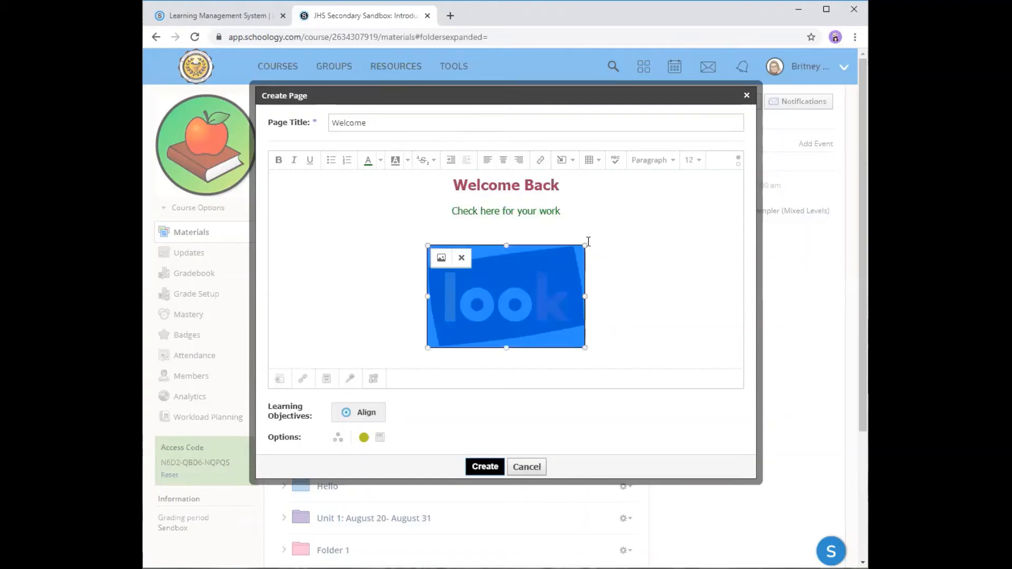
pyautogui.moveTo(584, 245); pyautogui.dragTo(651, 217)
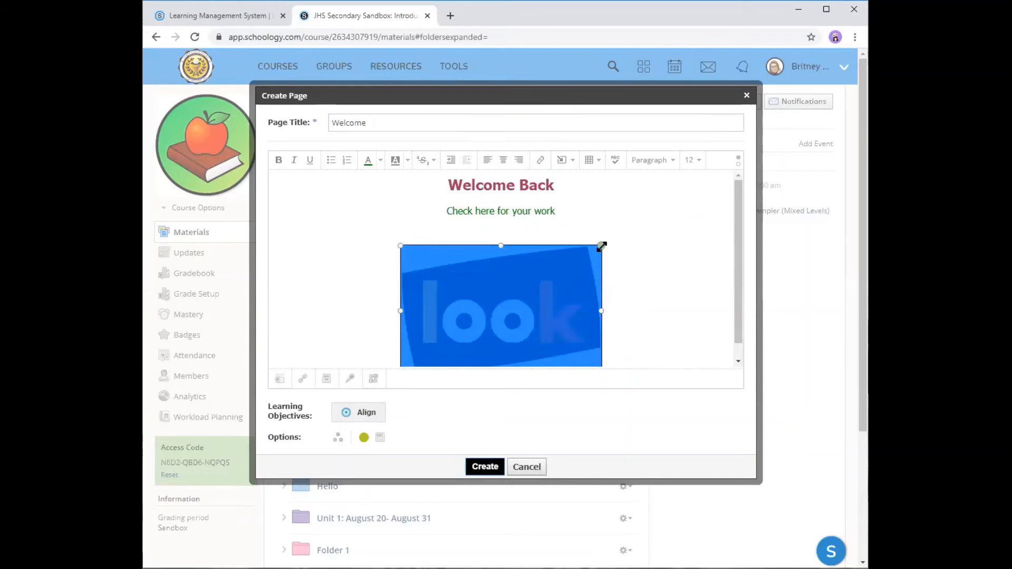
pyautogui.hotkey('ctrl', 'z')
# Step: Review the look image's alignment, dimensions, border and spacing settings without changing them
pyautogui.moveTo(464, 289)
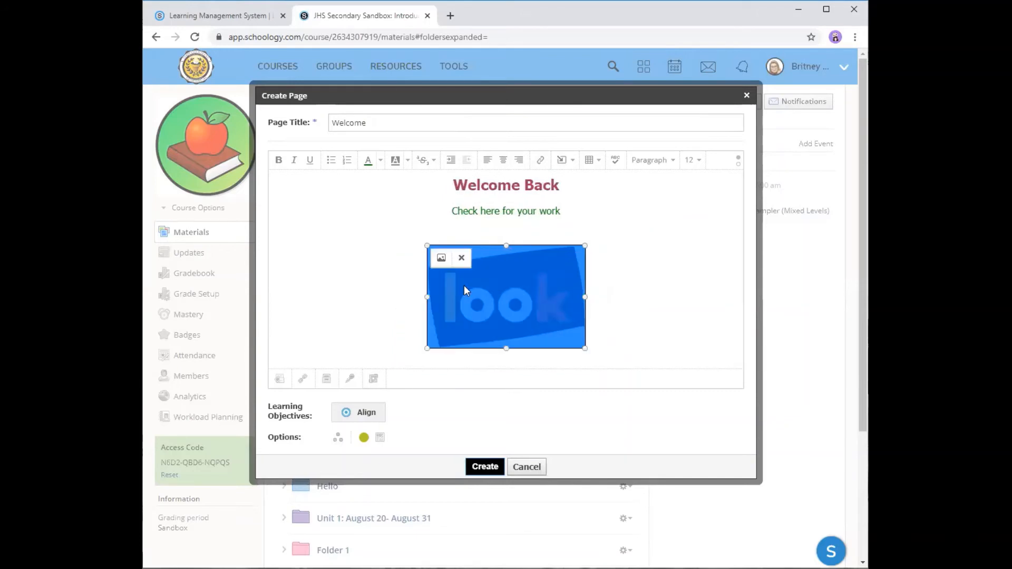
pyautogui.click(442, 259)
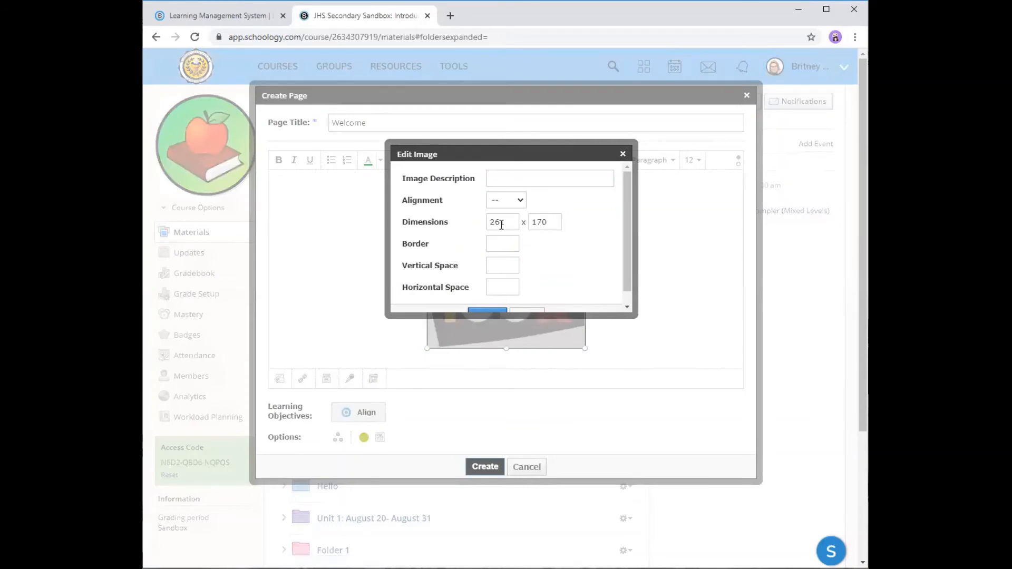
pyautogui.scroll(-2, 567, 232)
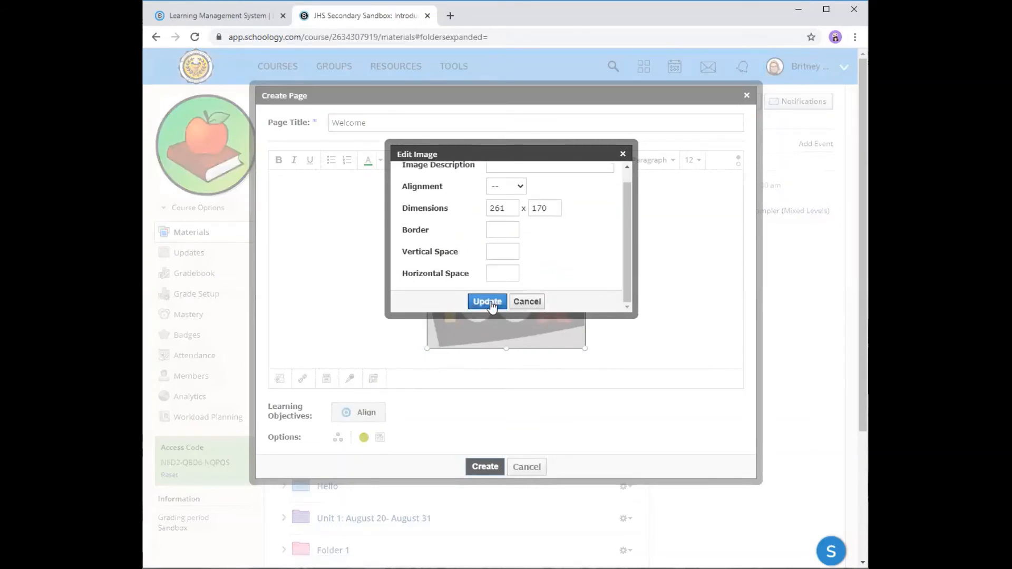
pyautogui.click(623, 154)
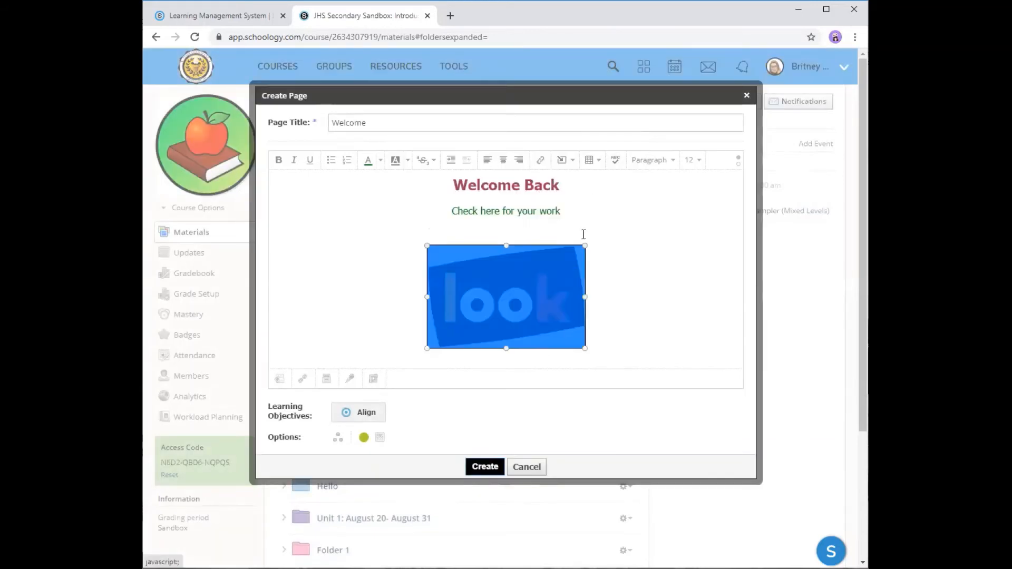
# Step: Resize the look image to slightly smaller than its inserted size, keeping it centered under the text
pyautogui.click(525, 291)
pyautogui.moveTo(585, 246); pyautogui.dragTo(566, 254)
pyautogui.click(413, 226)
pyautogui.click(479, 277)
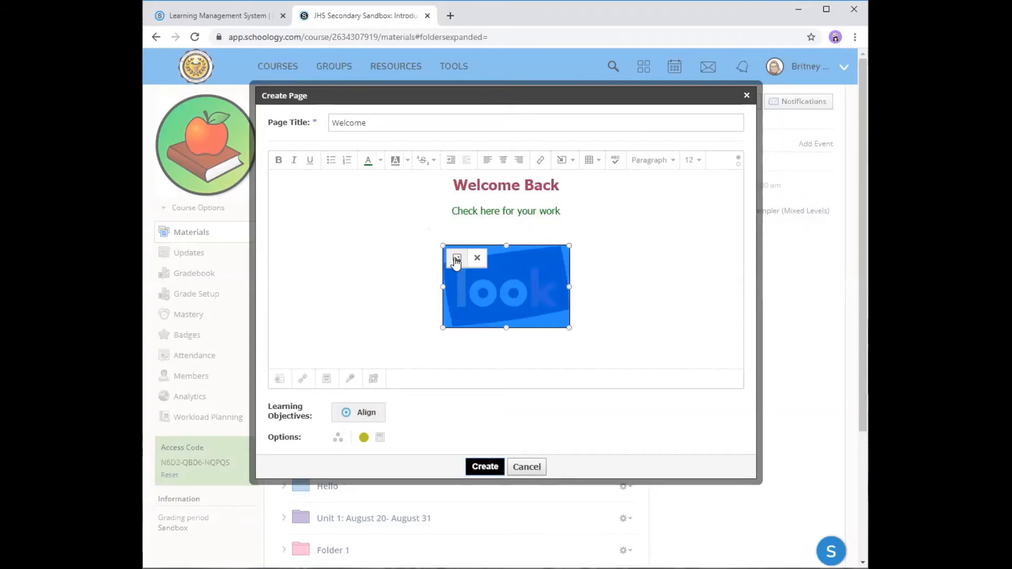
pyautogui.moveTo(570, 245); pyautogui.dragTo(587, 233)
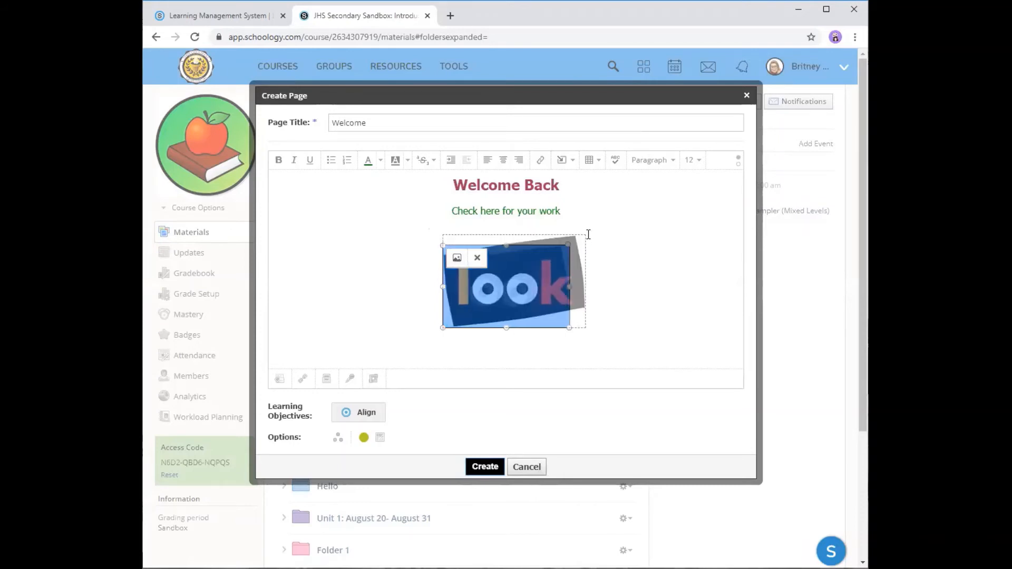
pyautogui.click(503, 160)
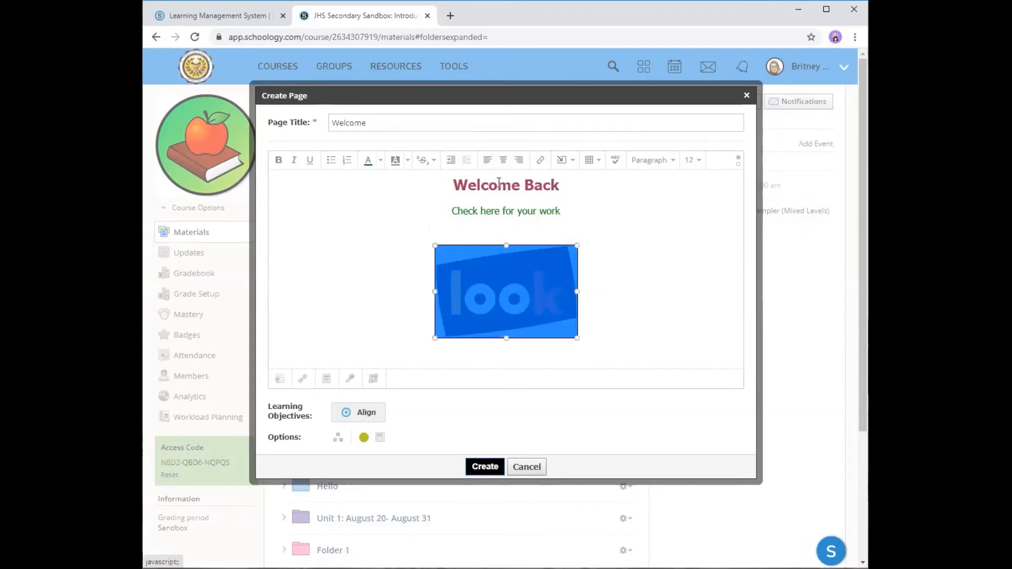
pyautogui.click(627, 210)
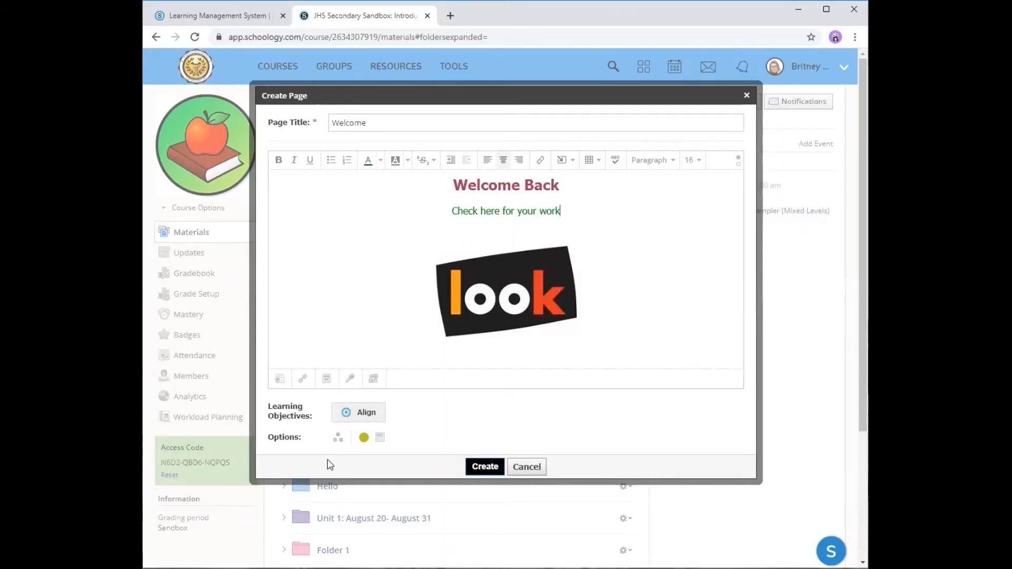
# Step: Toggle the page's published status off and back on, and set the page to display inline
pyautogui.click(365, 437)
pyautogui.click(364, 438)
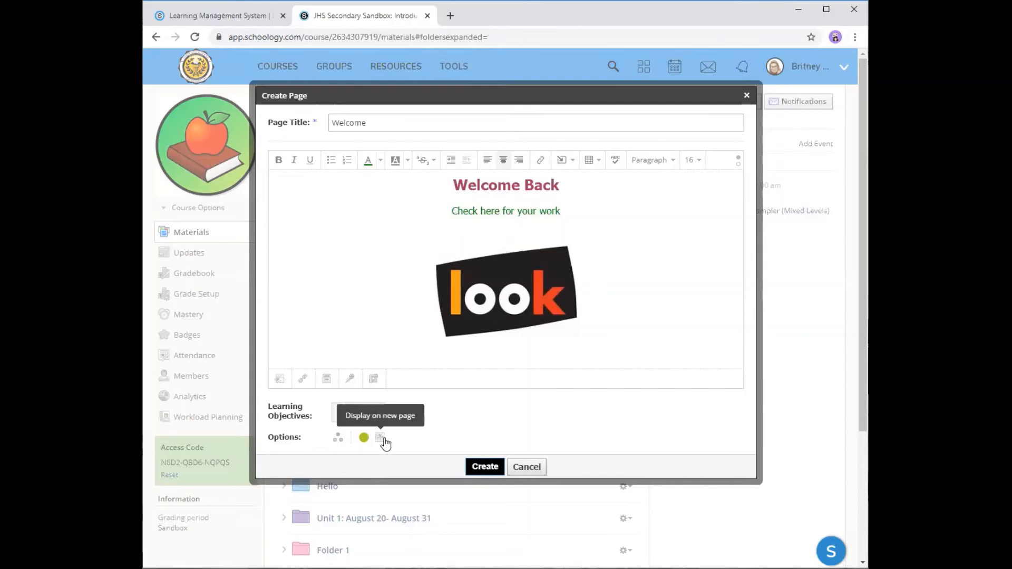
pyautogui.click(381, 438)
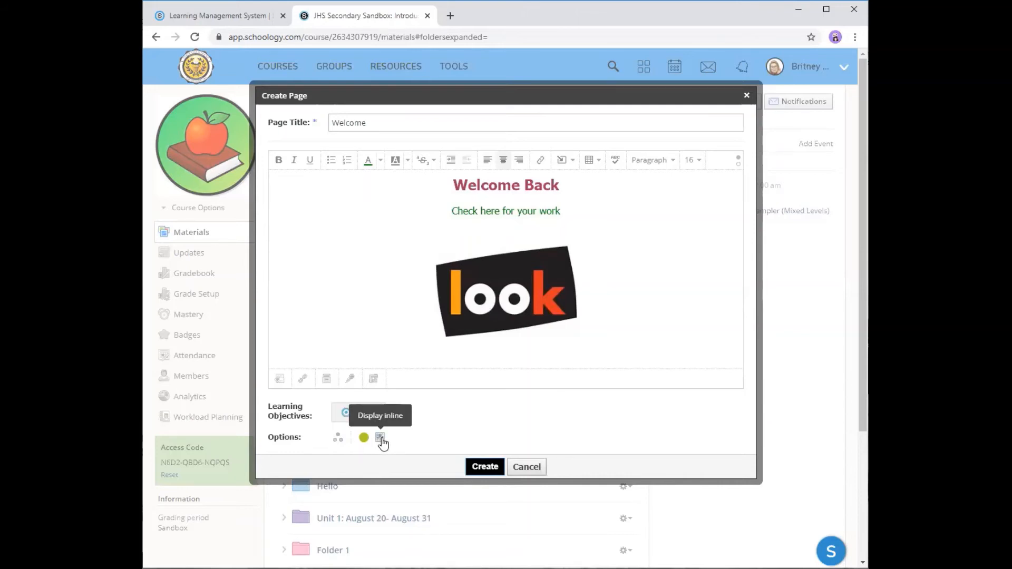
pyautogui.click(380, 439)
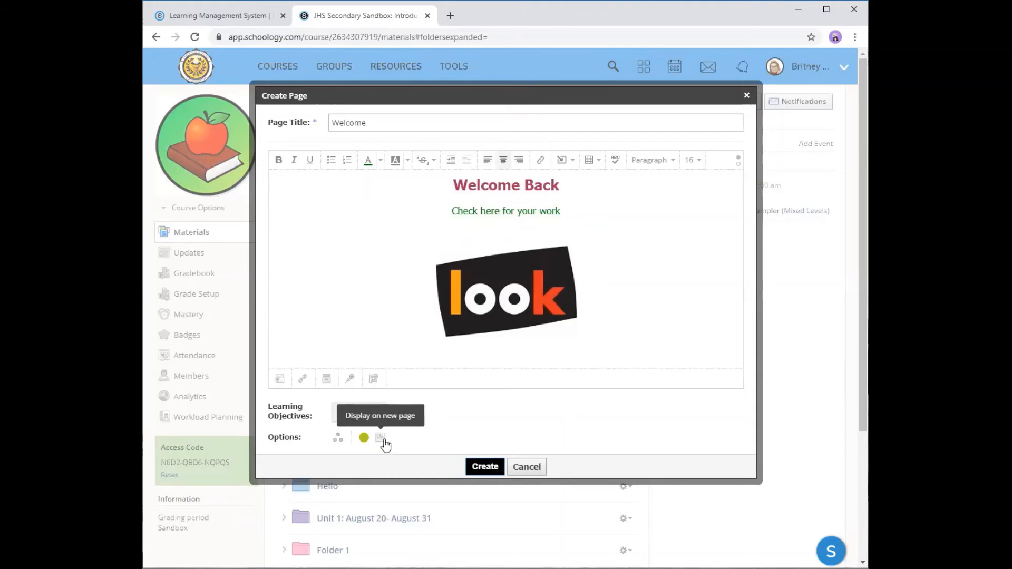
pyautogui.click(380, 439)
pyautogui.click(380, 438)
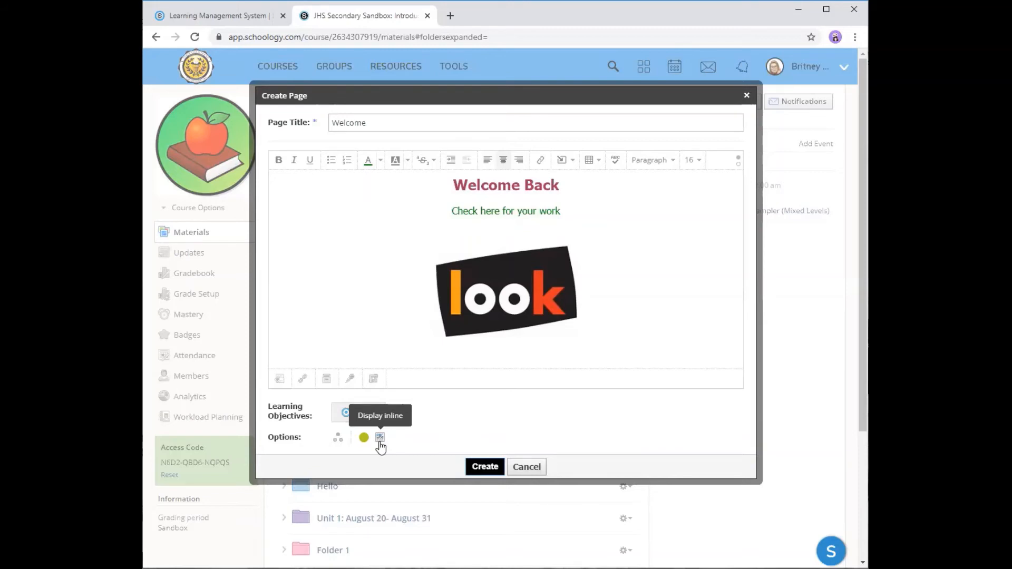
pyautogui.click(380, 439)
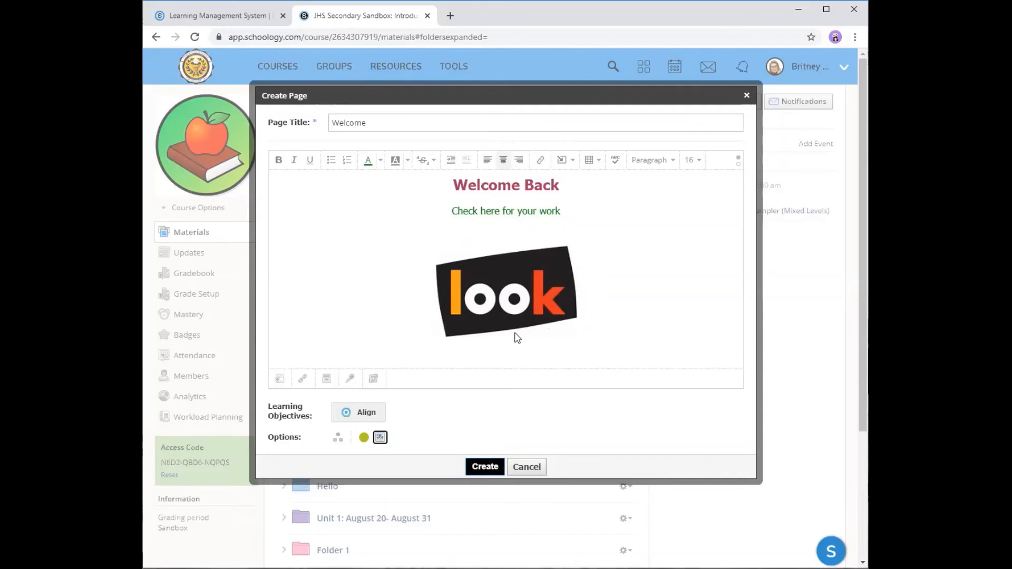
# Step: Browse the learning objectives for the page's alignment to Alabama's state standards, Course of Study, English Language Arts (2010)
pyautogui.click(359, 414)
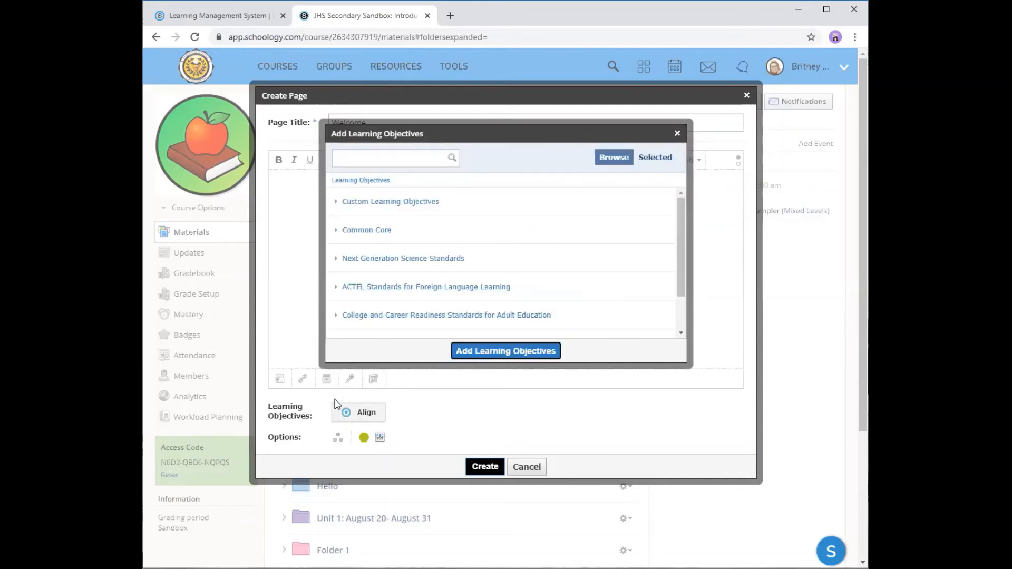
pyautogui.click(678, 133)
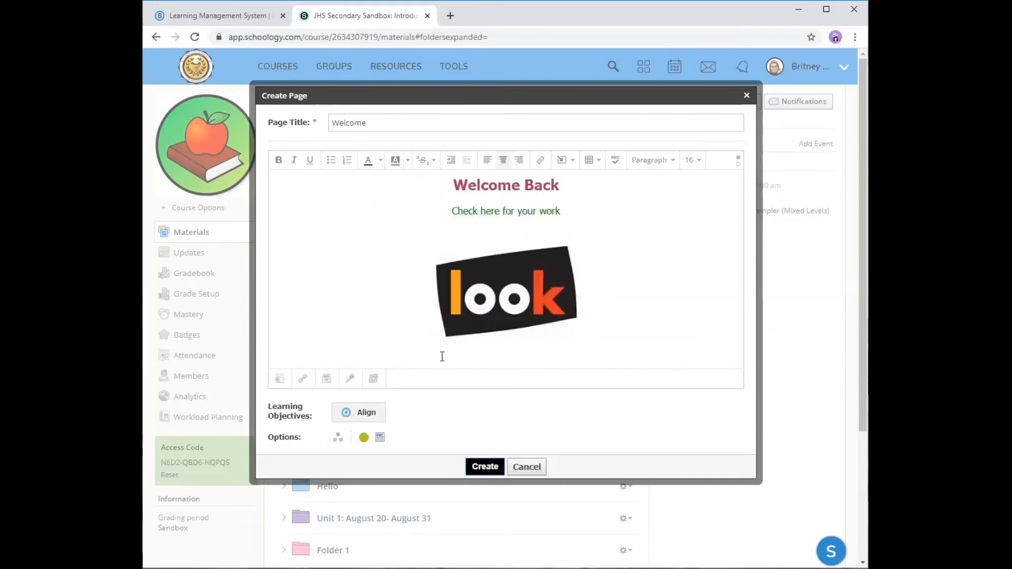
pyautogui.click(366, 415)
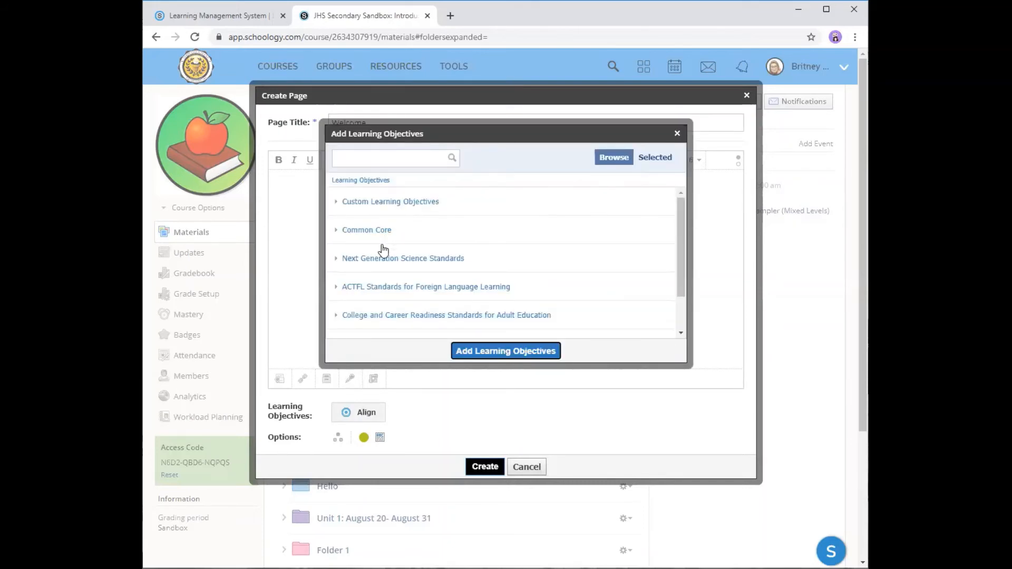
pyautogui.moveTo(680, 226); pyautogui.dragTo(677, 292)
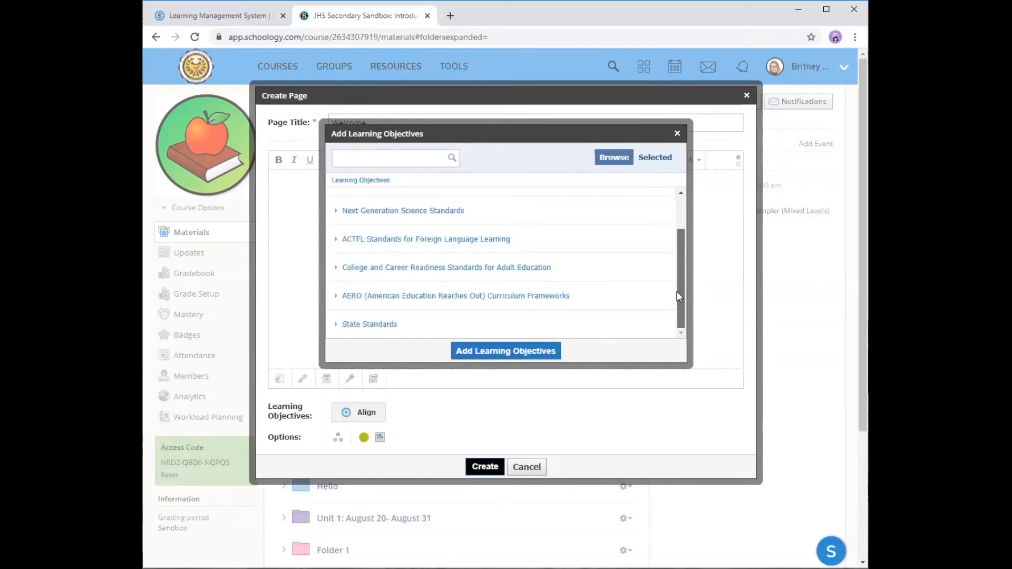
pyautogui.click(380, 325)
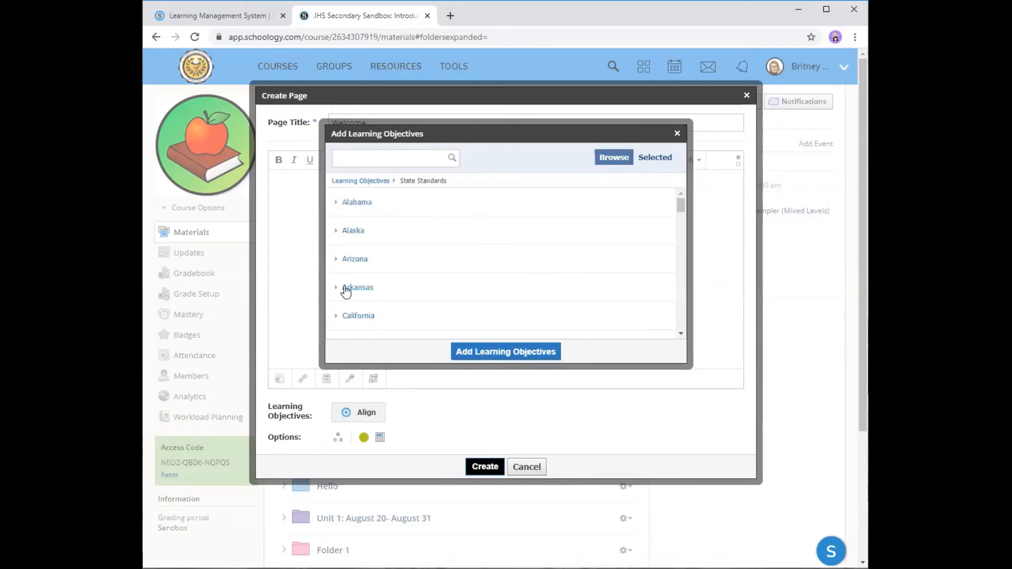
pyautogui.click(357, 203)
pyautogui.click(364, 204)
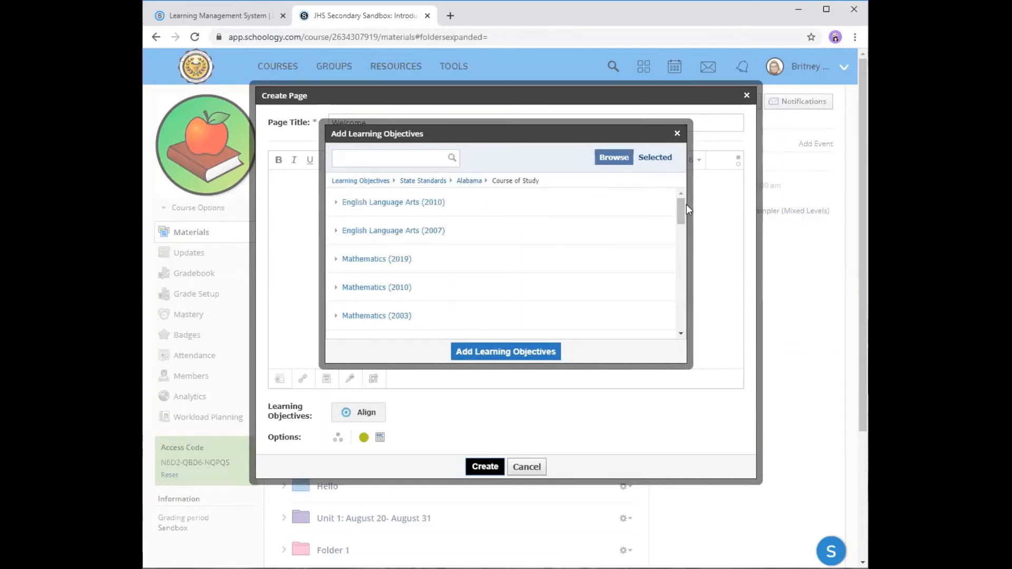
pyautogui.click(378, 205)
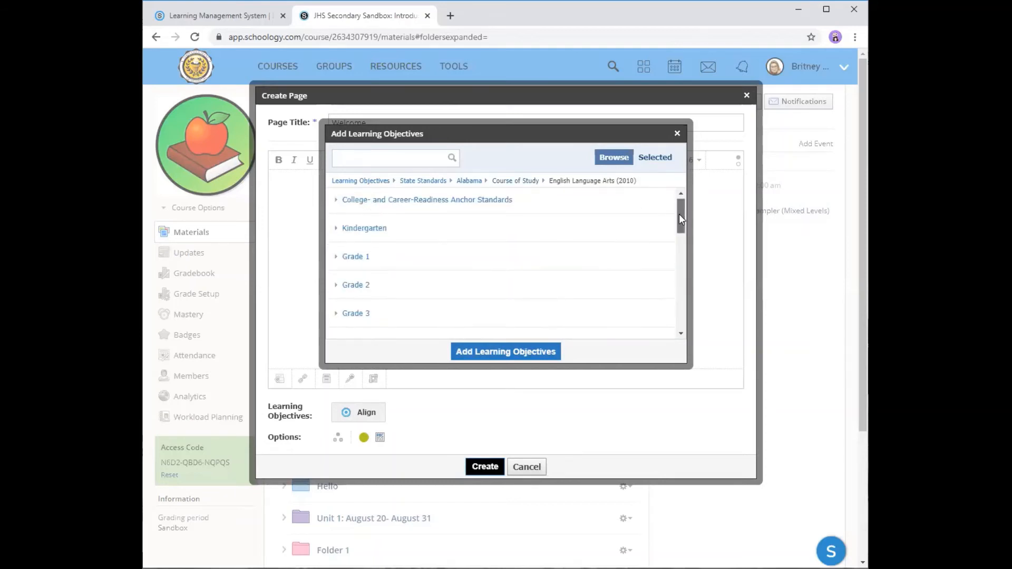
pyautogui.moveTo(681, 216); pyautogui.dragTo(687, 294)
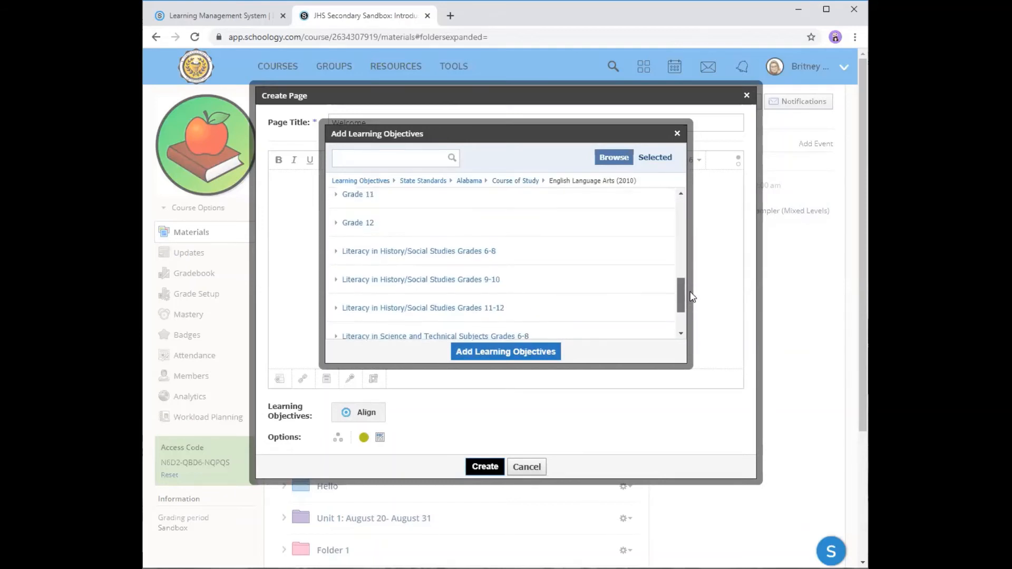
# Step: Align the page with the Grade 11 Reading Literature objective LA.RL.11.1 from Key Ideas and Details
pyautogui.click(375, 202)
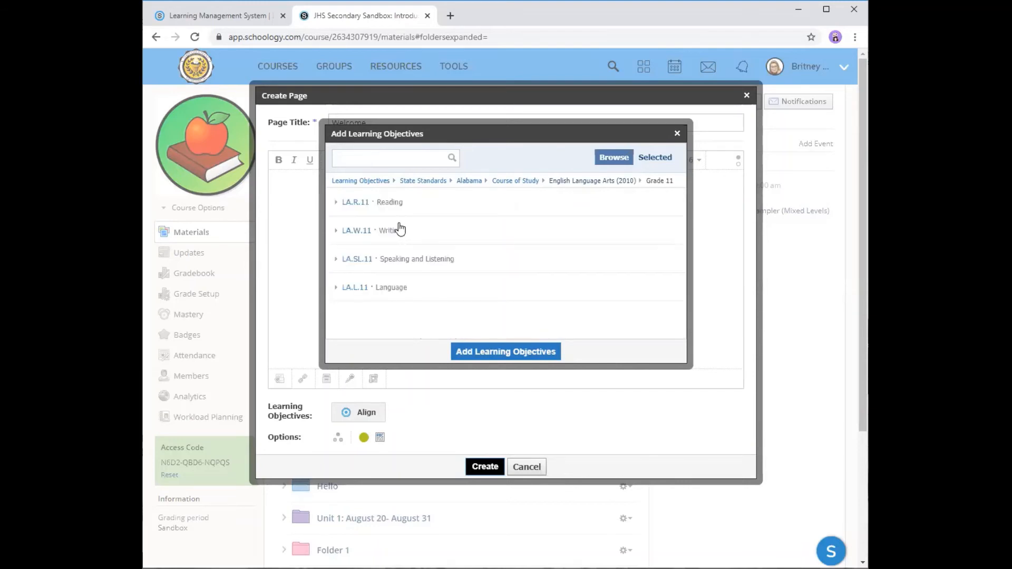
pyautogui.click(348, 206)
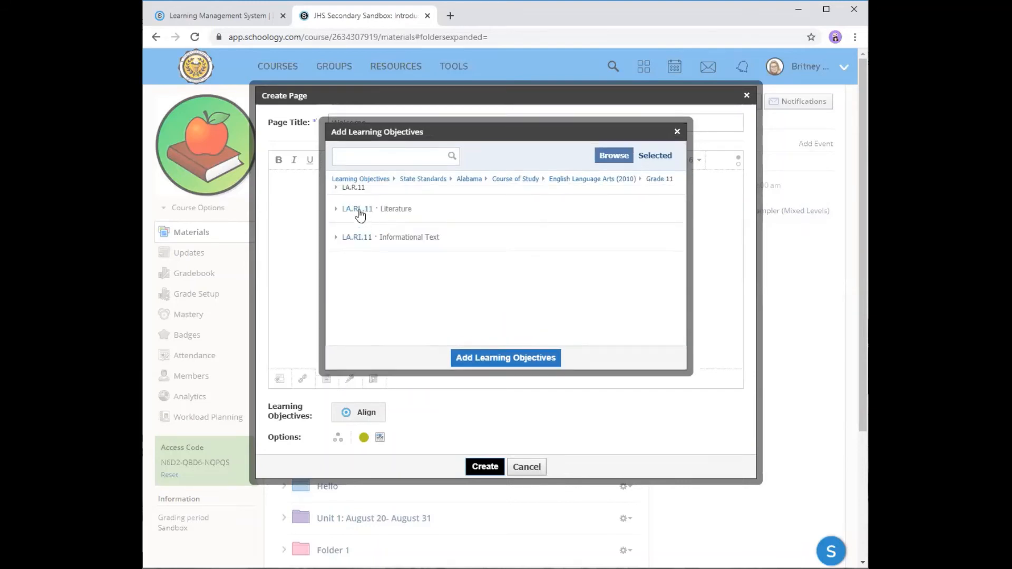
pyautogui.click(361, 211)
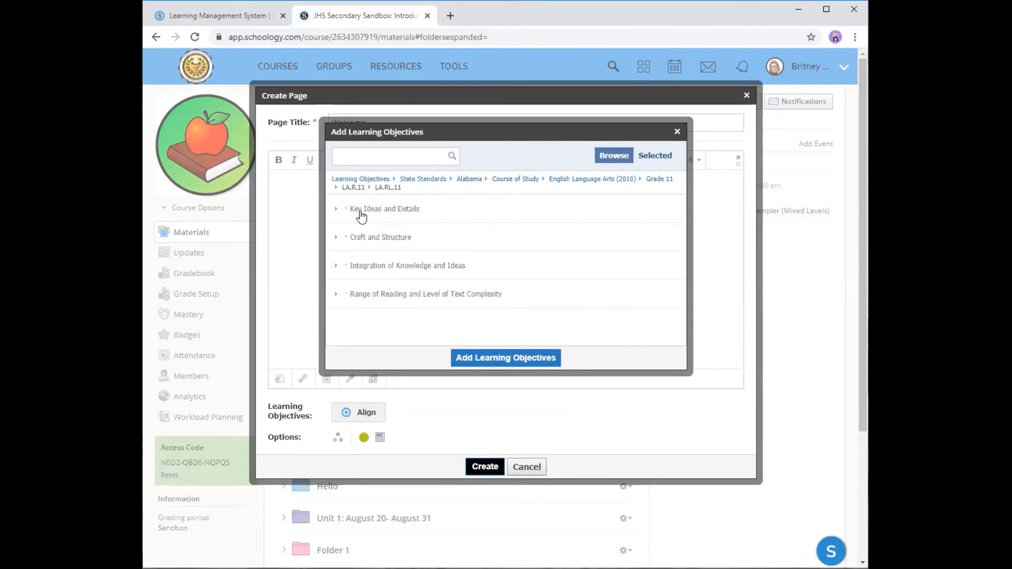
pyautogui.click(361, 215)
pyautogui.click(361, 217)
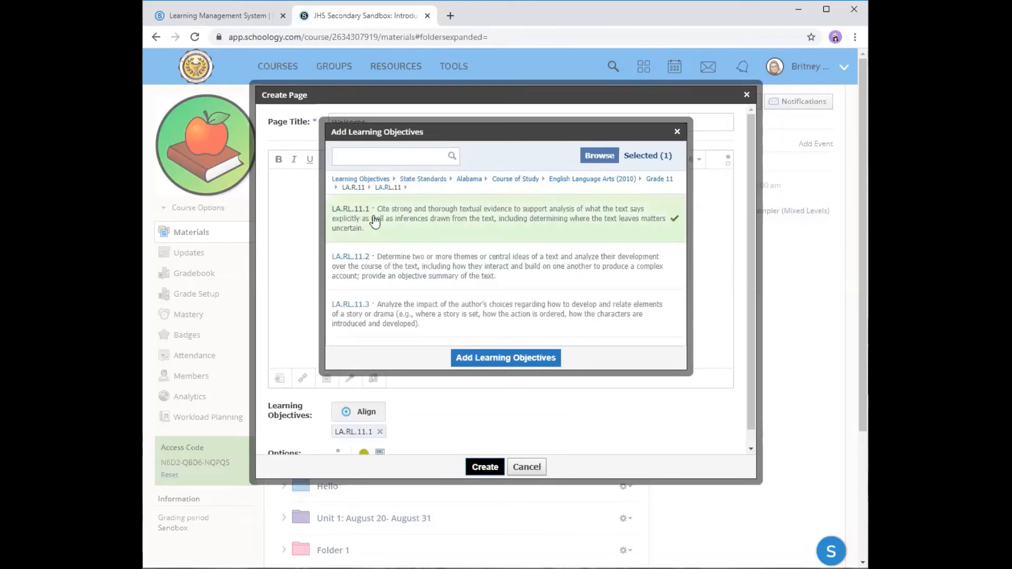
pyautogui.click(490, 364)
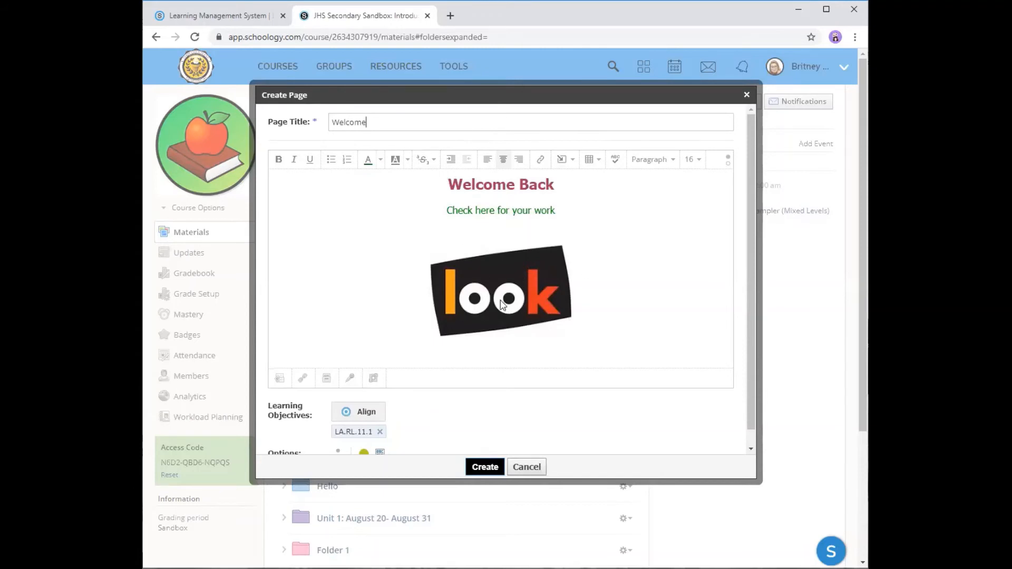
# Step: Create the Welcome page and move it directly above the Introduction to Course folder, below the existing class welcome page
pyautogui.scroll(-3, 499, 306)
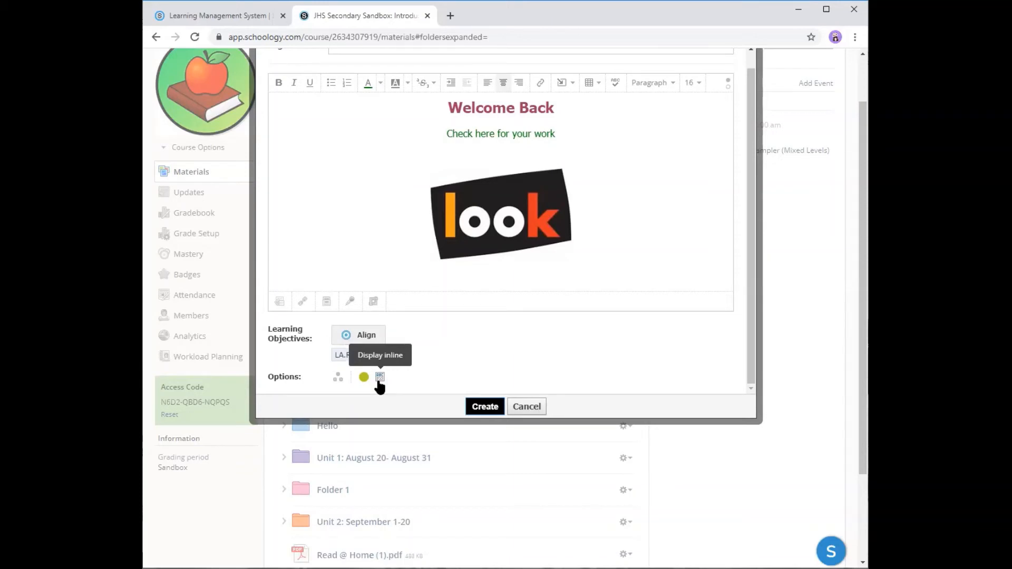
pyautogui.click(485, 409)
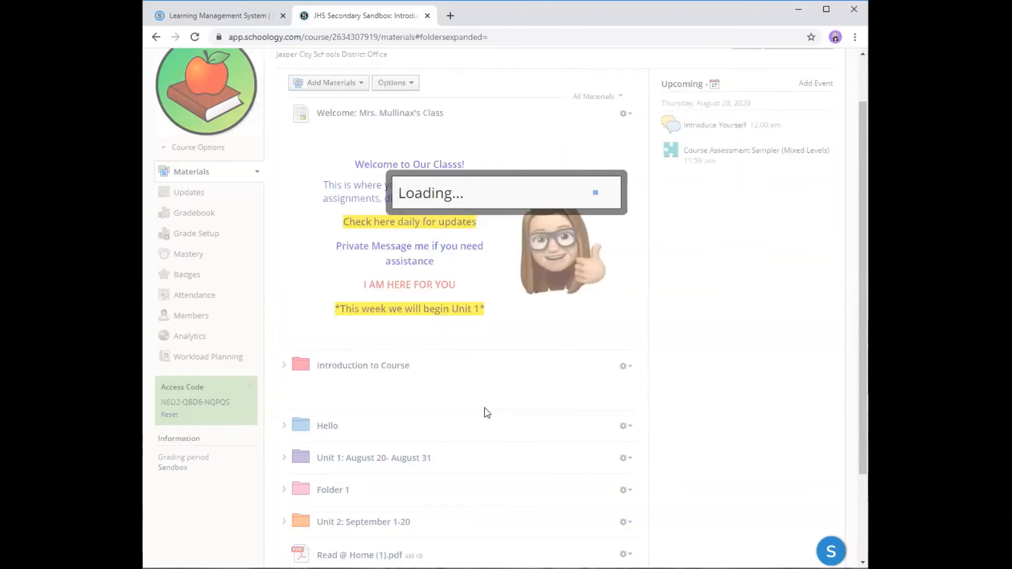
pyautogui.scroll(-1, 534, 345)
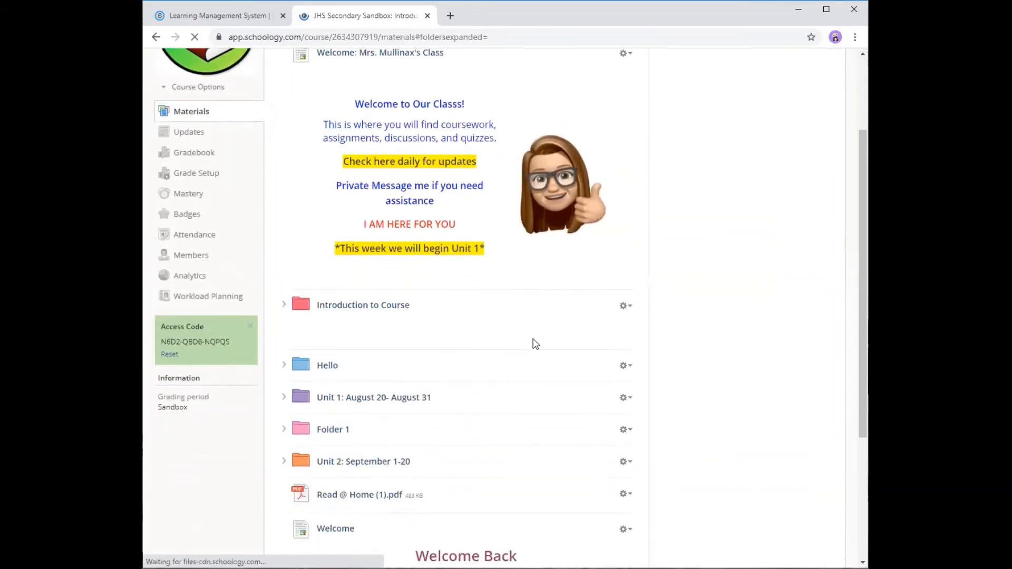
pyautogui.scroll(-4, 534, 344)
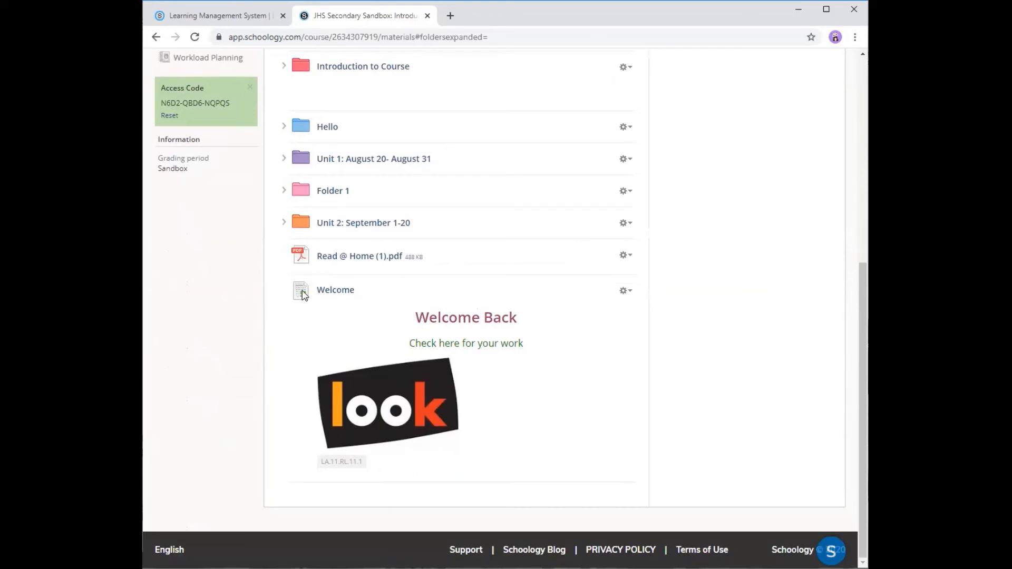
pyautogui.moveTo(305, 271); pyautogui.dragTo(305, 243)
pyautogui.scroll(5, 504, 312)
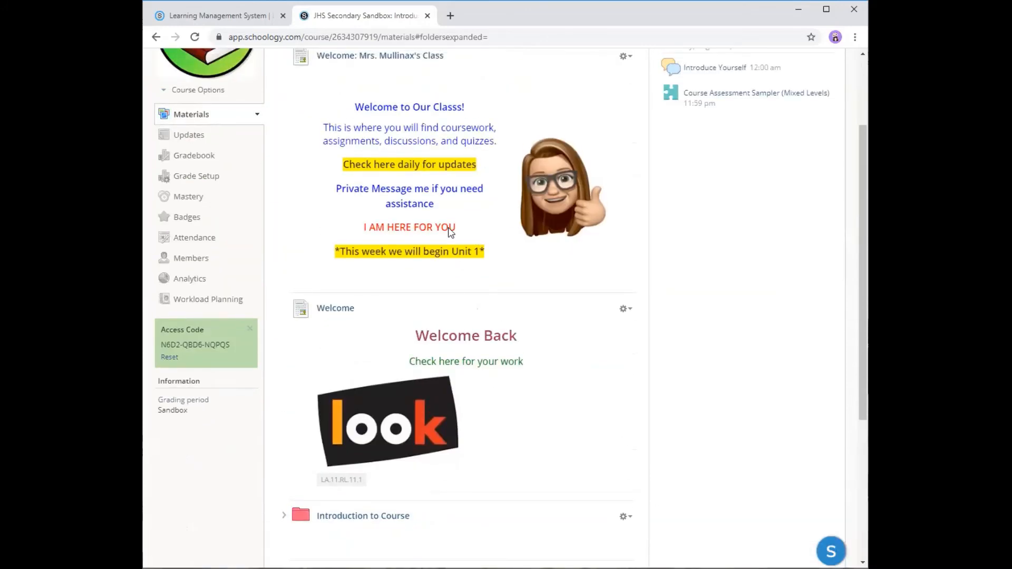
pyautogui.scroll(1, 478, 449)
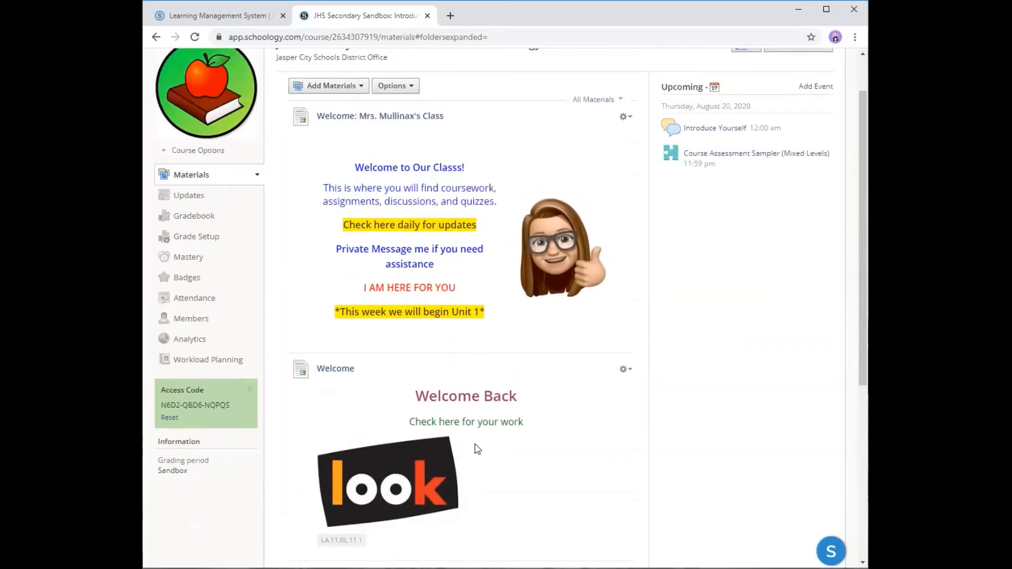
pyautogui.scroll(-2, 478, 449)
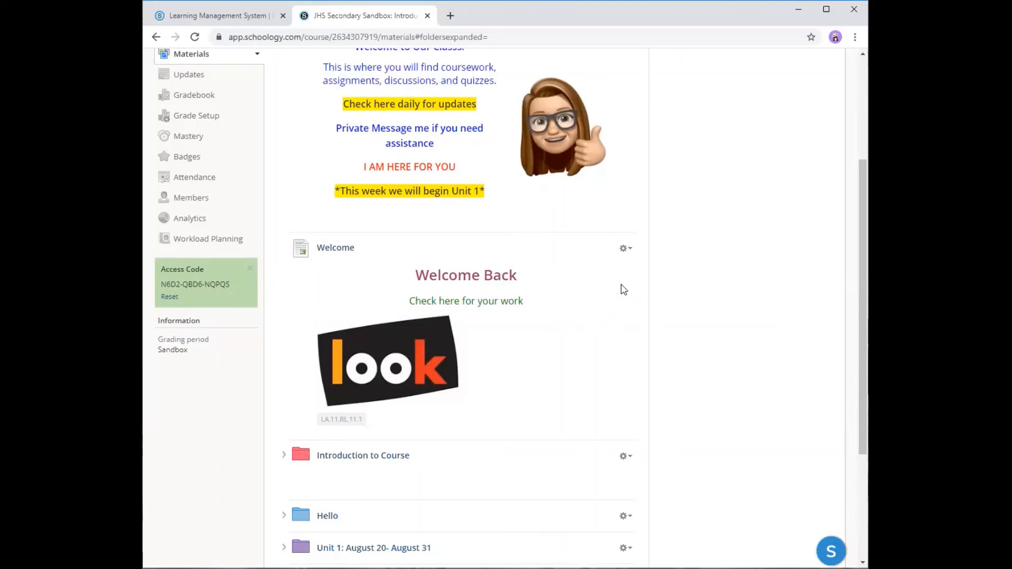
# Step: Set the Welcome page to display on a new page, save it, and open it before returning to the course materials
pyautogui.click(627, 249)
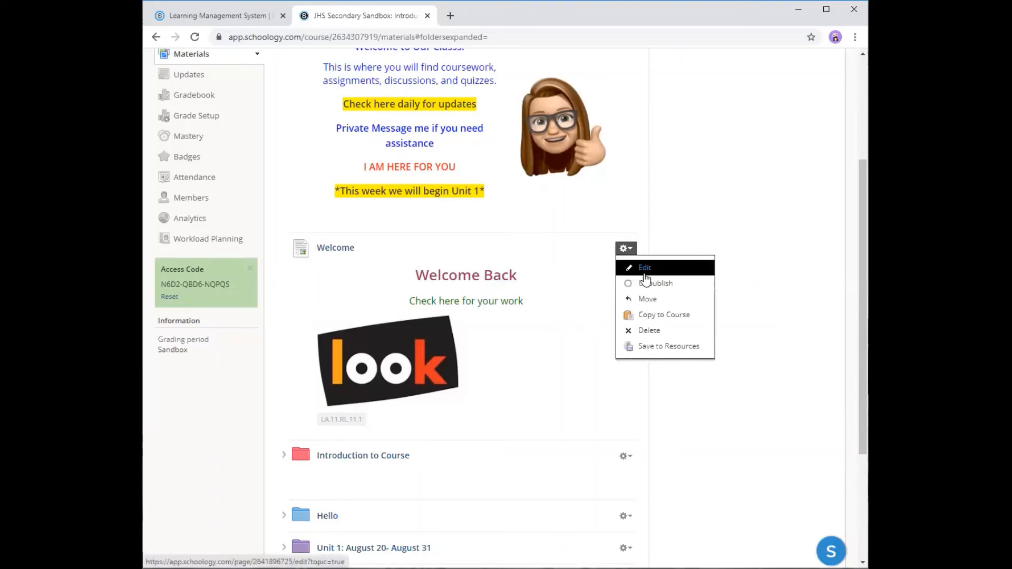
pyautogui.click(645, 268)
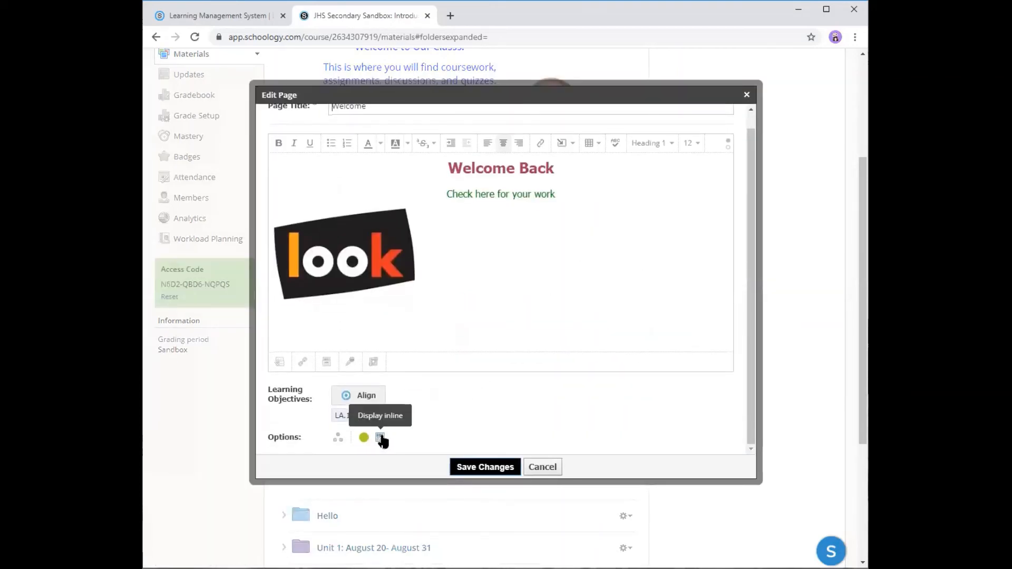
pyautogui.click(381, 439)
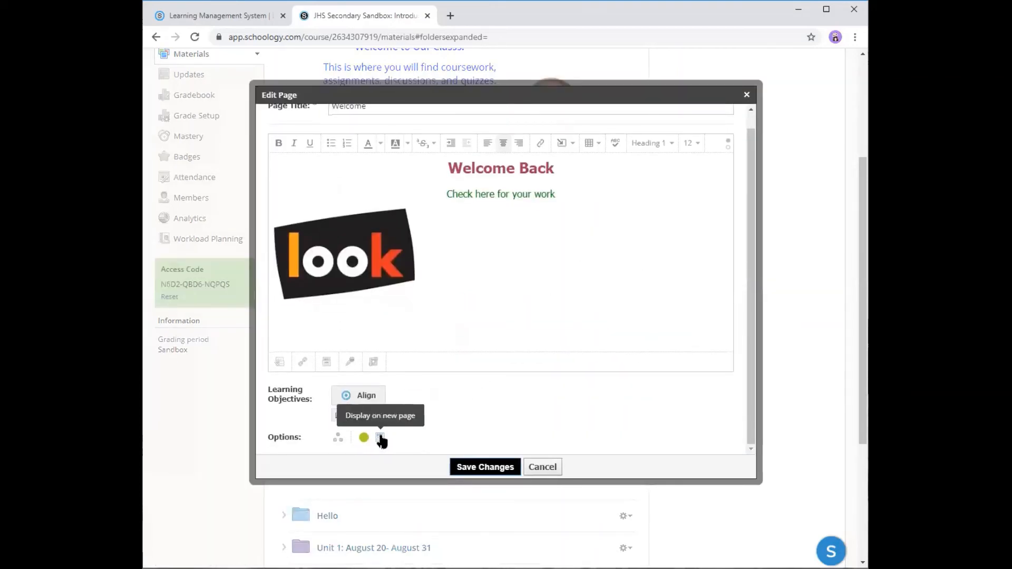
pyautogui.click(486, 467)
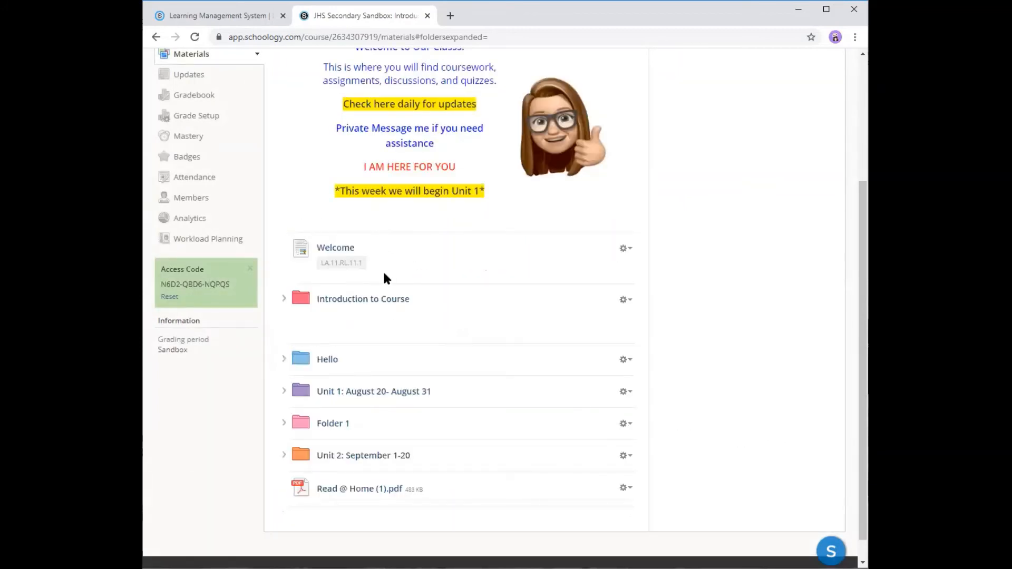
pyautogui.click(339, 249)
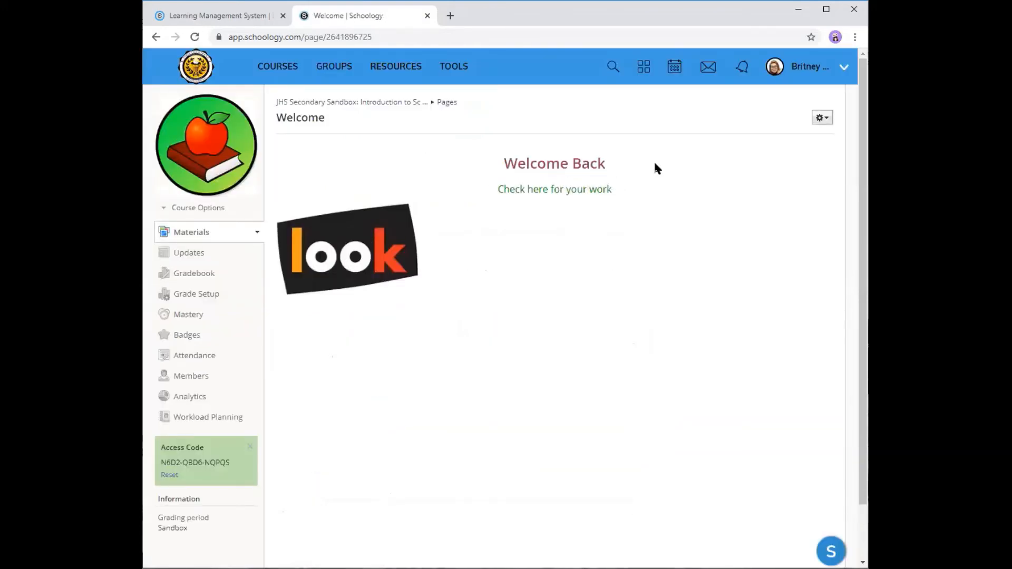
pyautogui.click(404, 105)
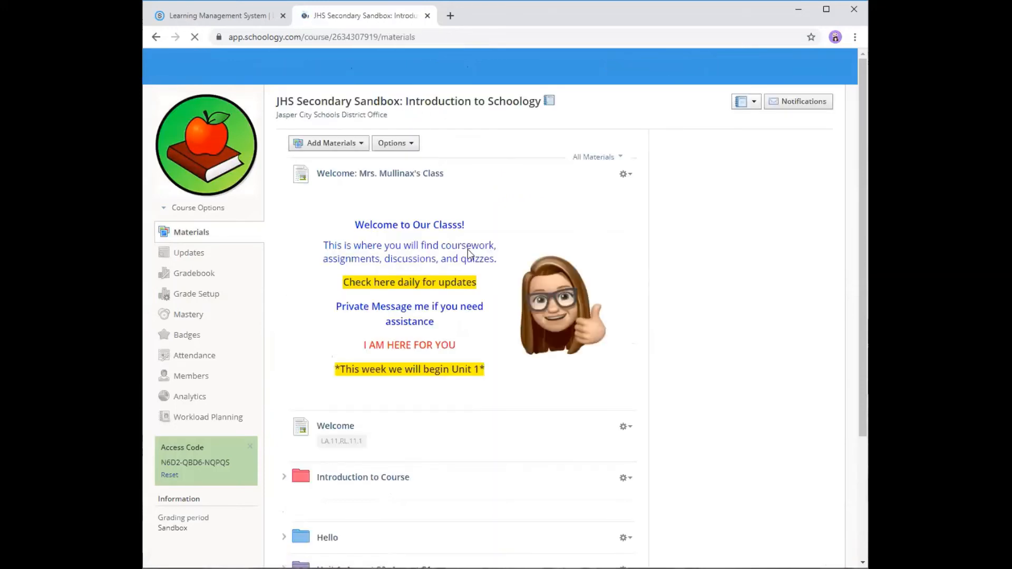
# Step: Edit the Welcome page to display inline in the course materials and save the changes
pyautogui.scroll(-2, 505, 322)
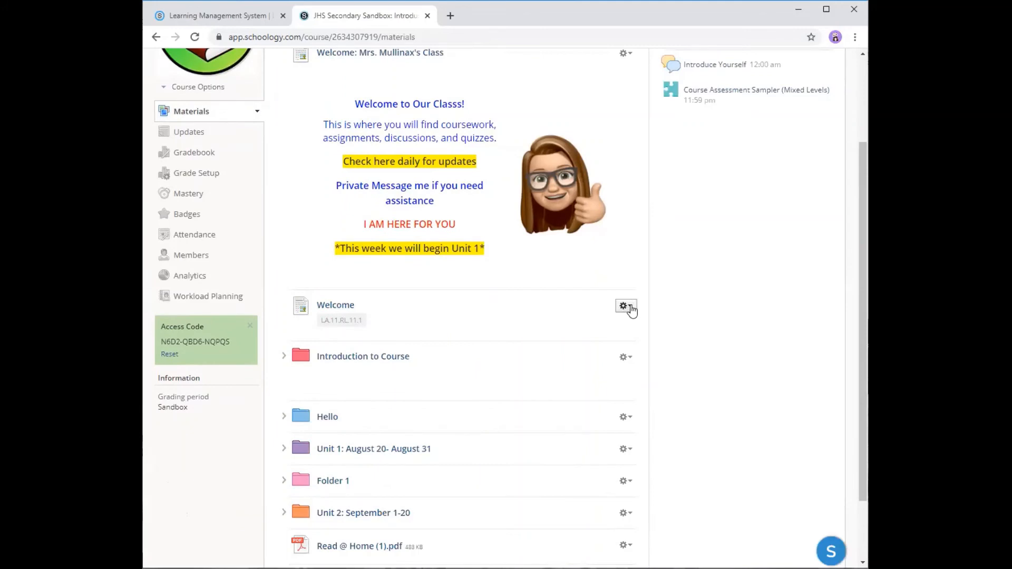
pyautogui.scroll(1, 540, 195)
pyautogui.scroll(1, 540, 195)
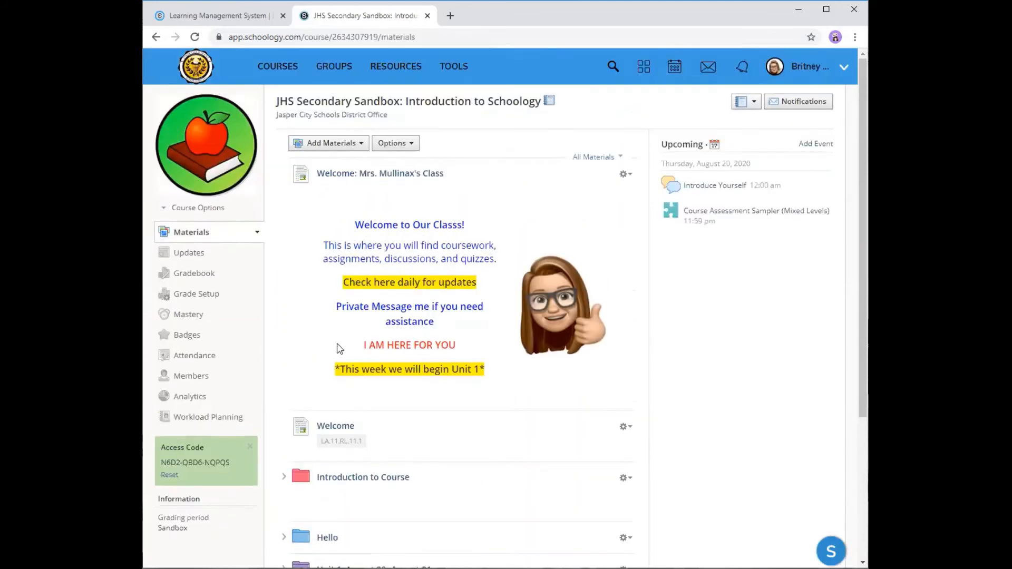
pyautogui.scroll(-2, 582, 324)
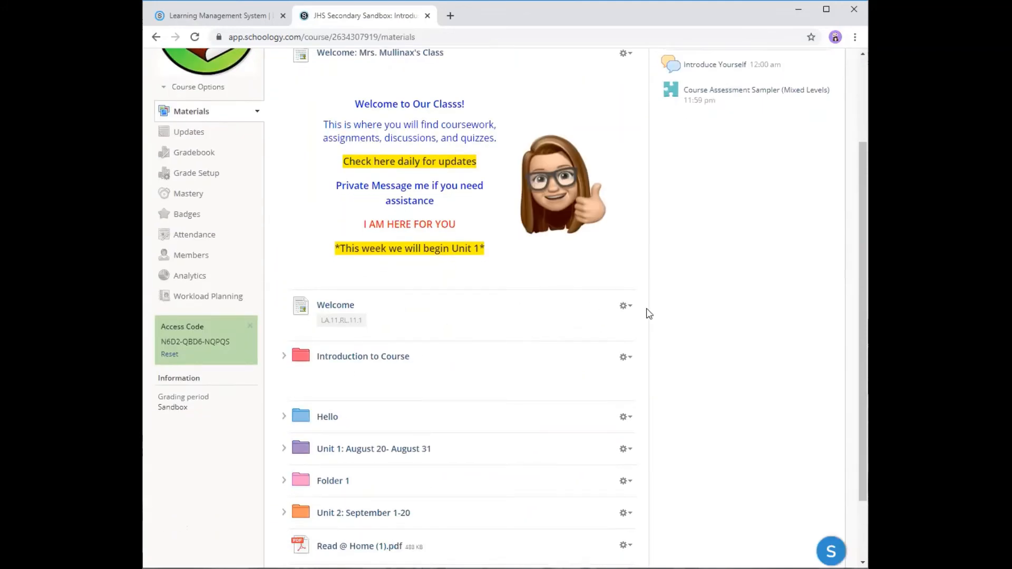
pyautogui.click(624, 307)
pyautogui.click(640, 325)
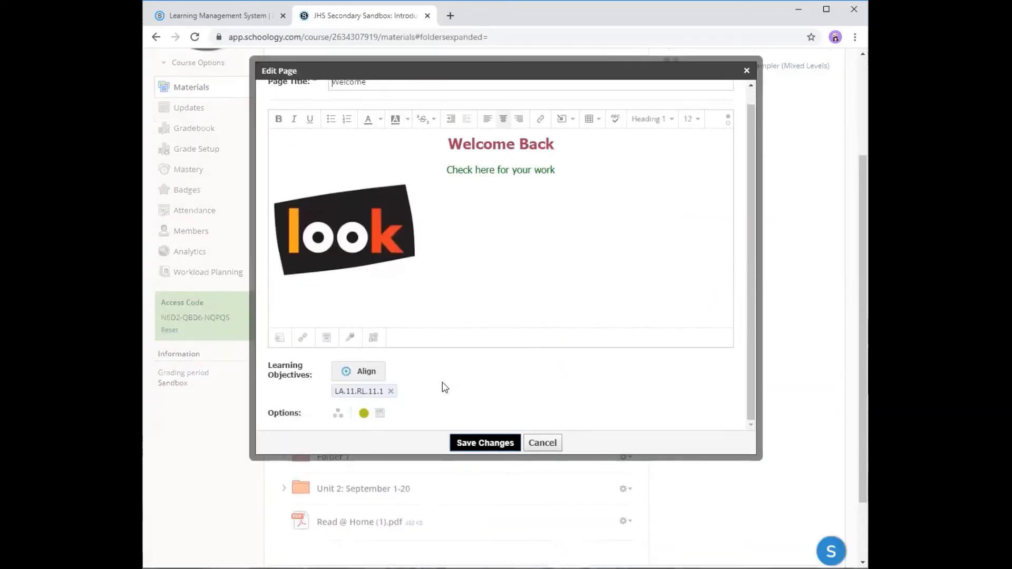
pyautogui.scroll(-2, 443, 387)
pyautogui.click(380, 333)
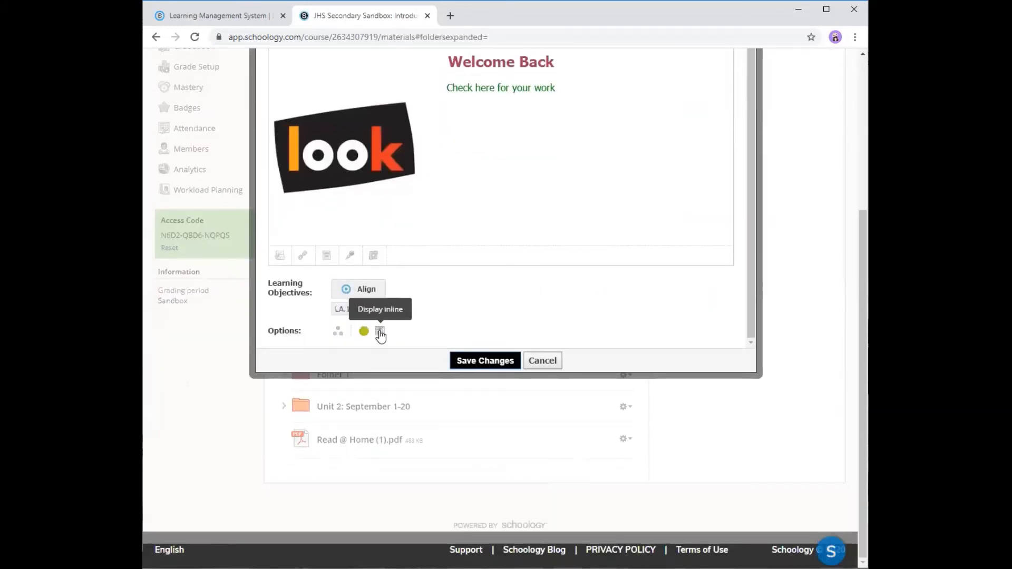
pyautogui.click(486, 361)
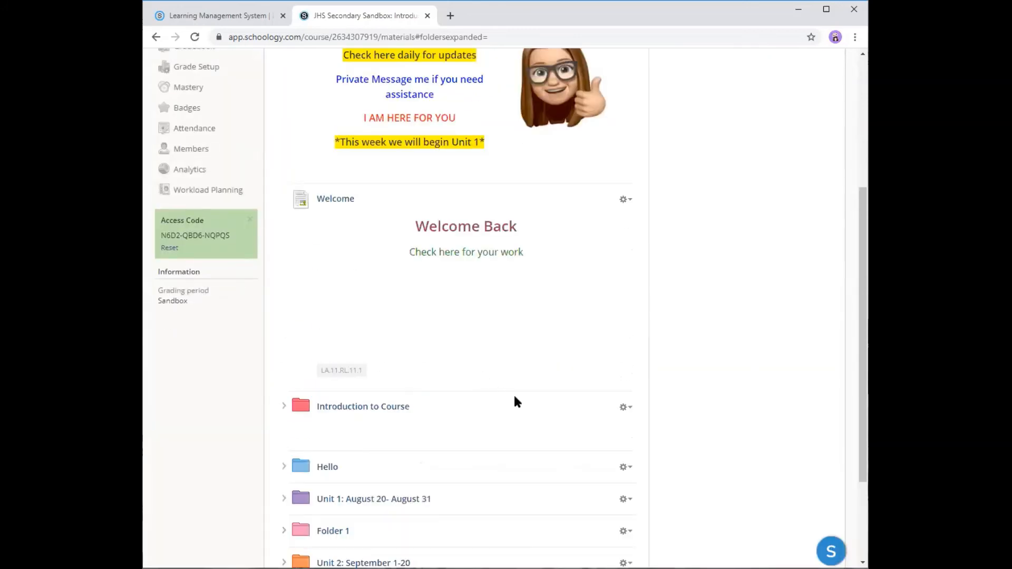
pyautogui.scroll(5, 519, 379)
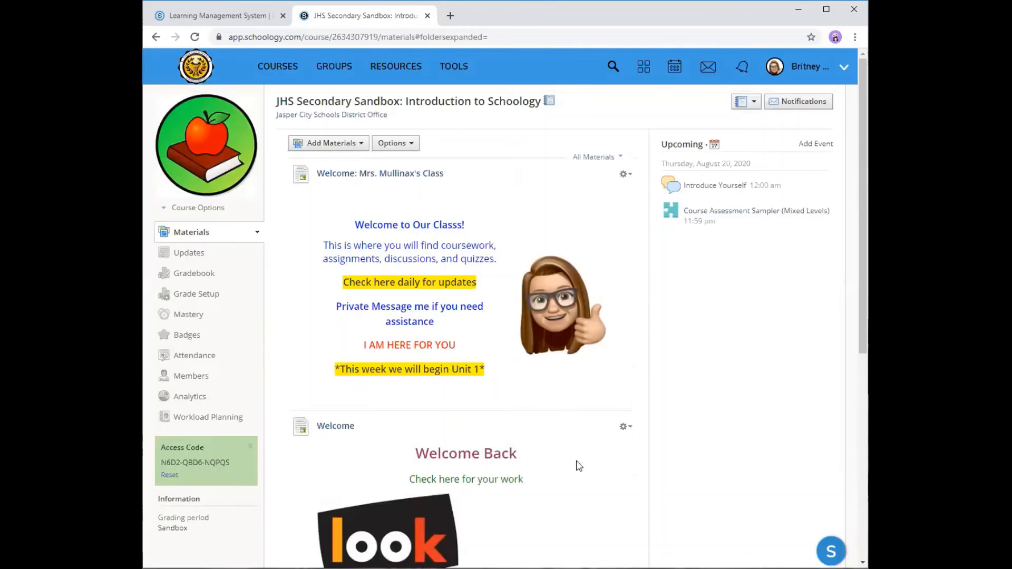
pyautogui.scroll(-1, 579, 466)
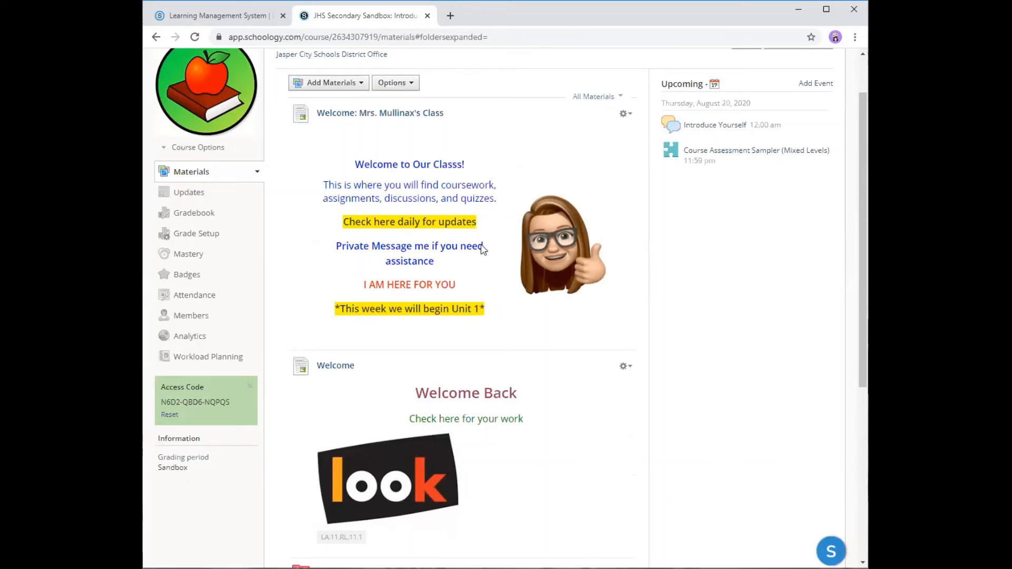
pyautogui.scroll(-2, 456, 334)
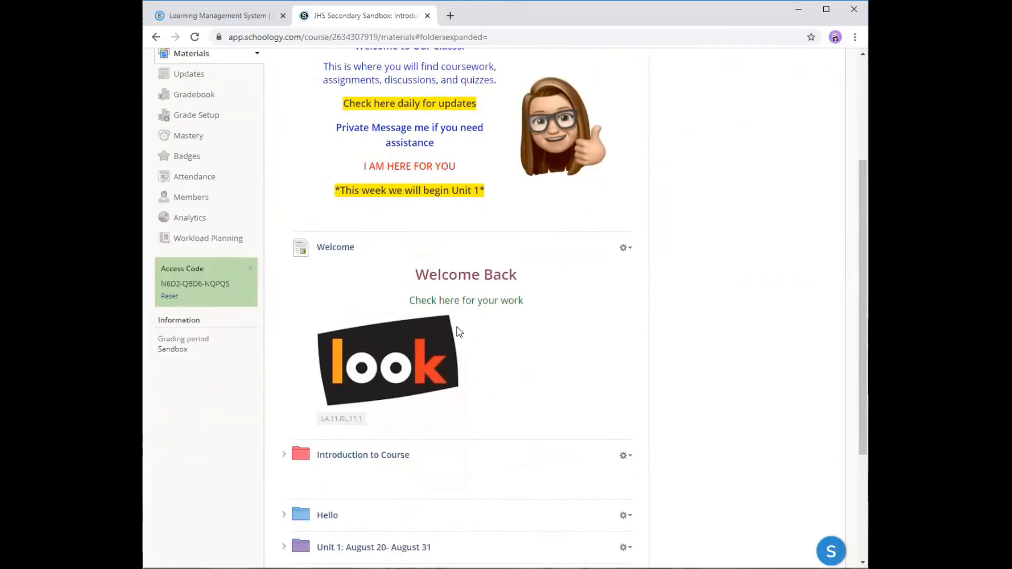
# Step: Review the inline welcome pages, the folders and files in the course materials, and the types of material that can be added
pyautogui.scroll(2, 459, 331)
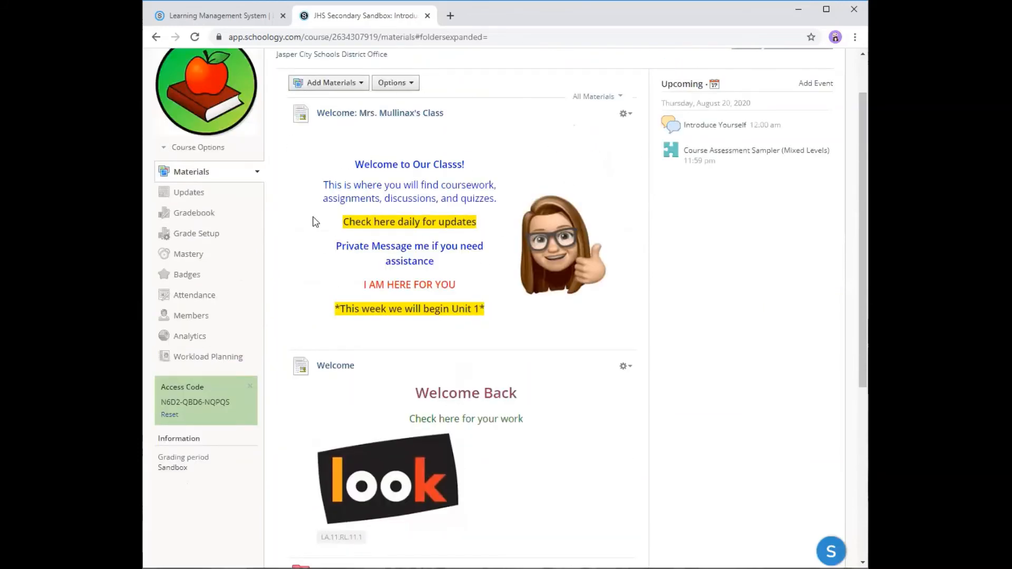
pyautogui.scroll(-1, 501, 355)
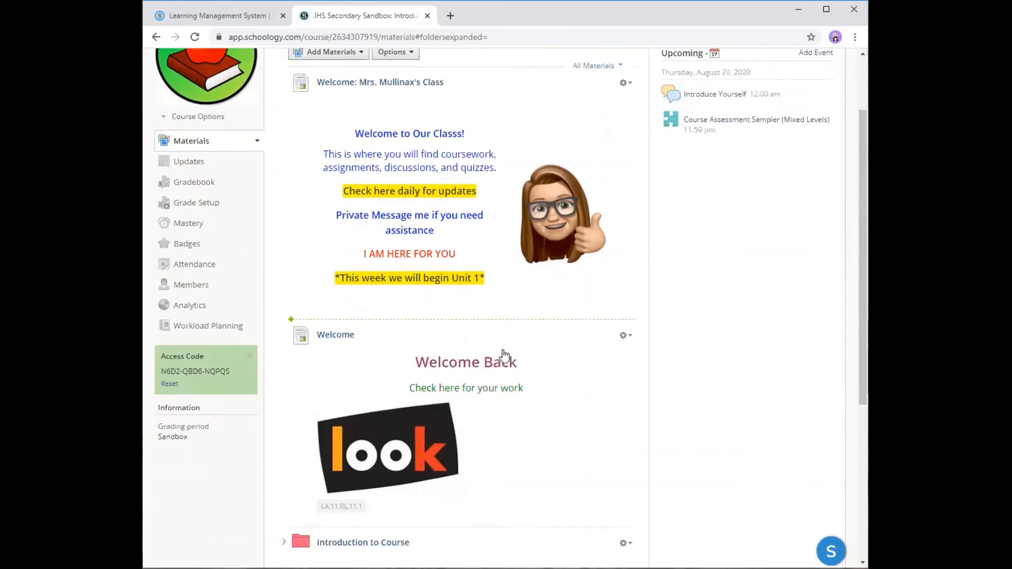
pyautogui.scroll(1, 500, 332)
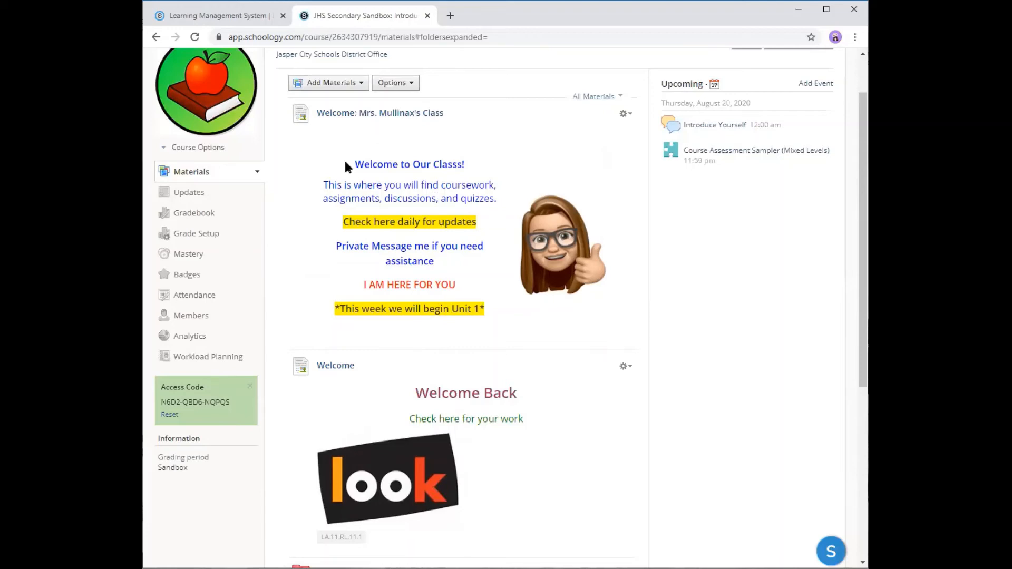
pyautogui.scroll(-5, 514, 223)
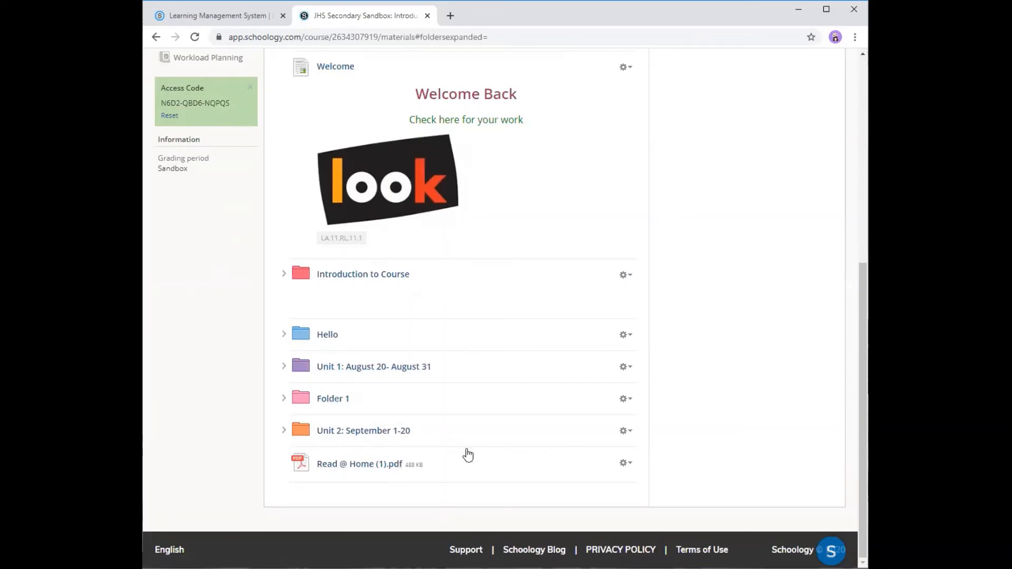
pyautogui.scroll(6, 469, 454)
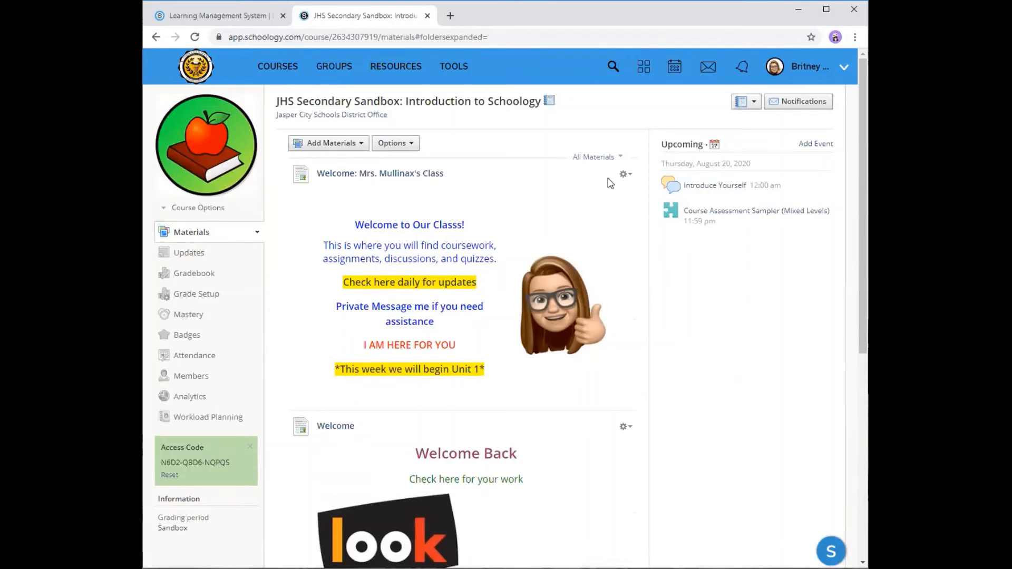
pyautogui.click(360, 146)
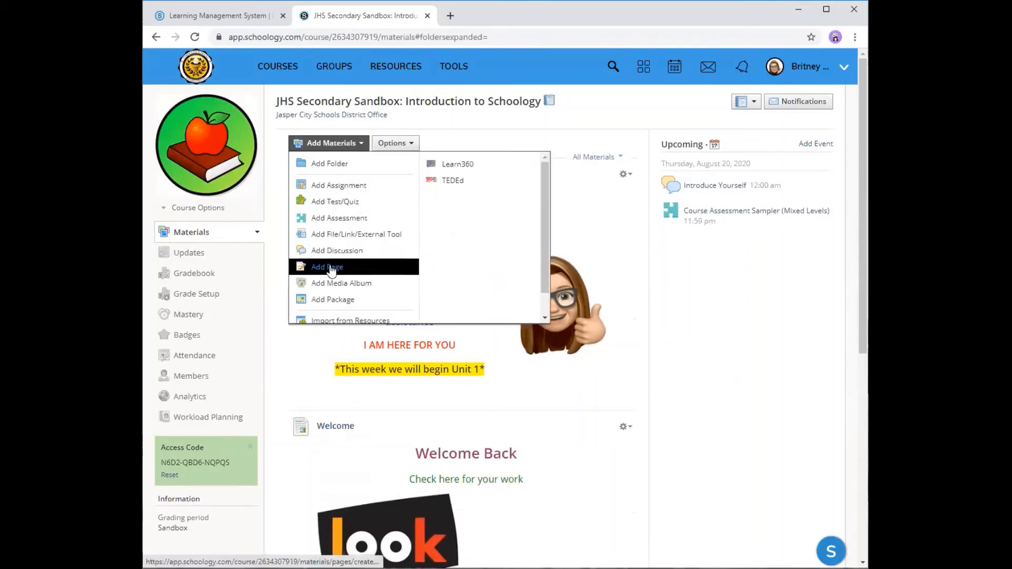
pyautogui.click(709, 321)
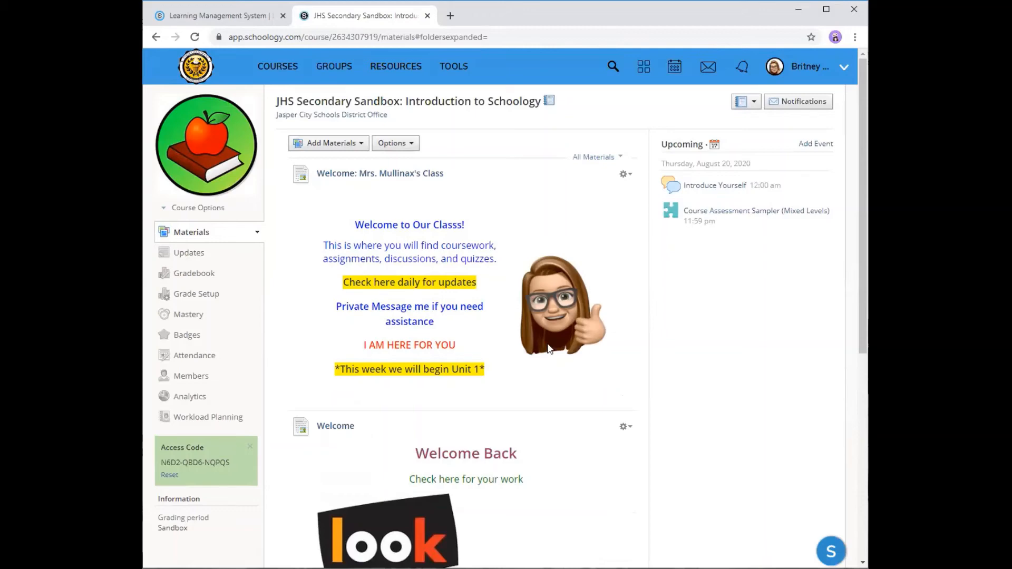
pyautogui.scroll(-5, 549, 348)
pyautogui.scroll(5, 549, 349)
# Step: Start a new discussion in the course materials and title it "Tell me..."
pyautogui.click(362, 144)
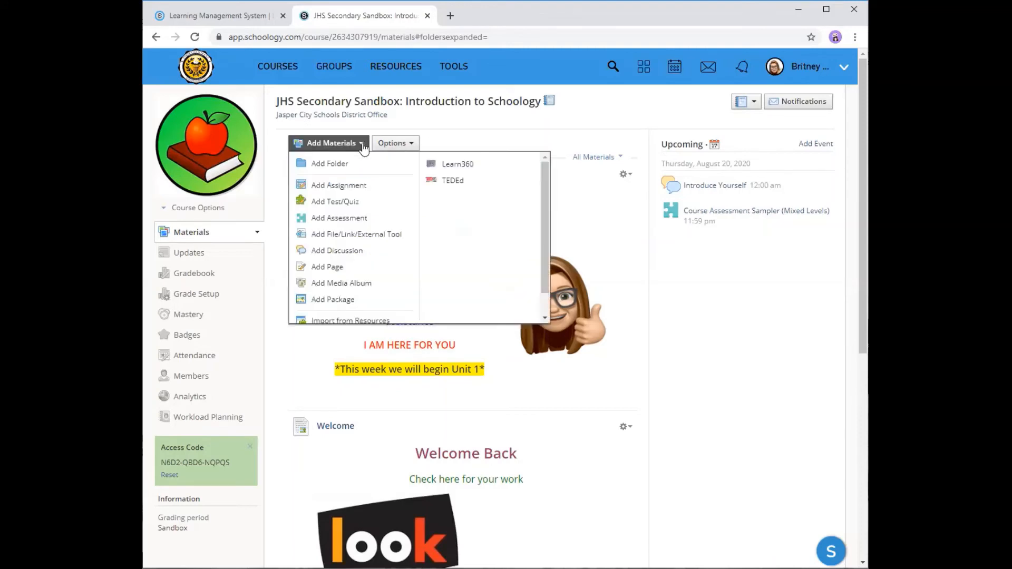
pyautogui.click(336, 252)
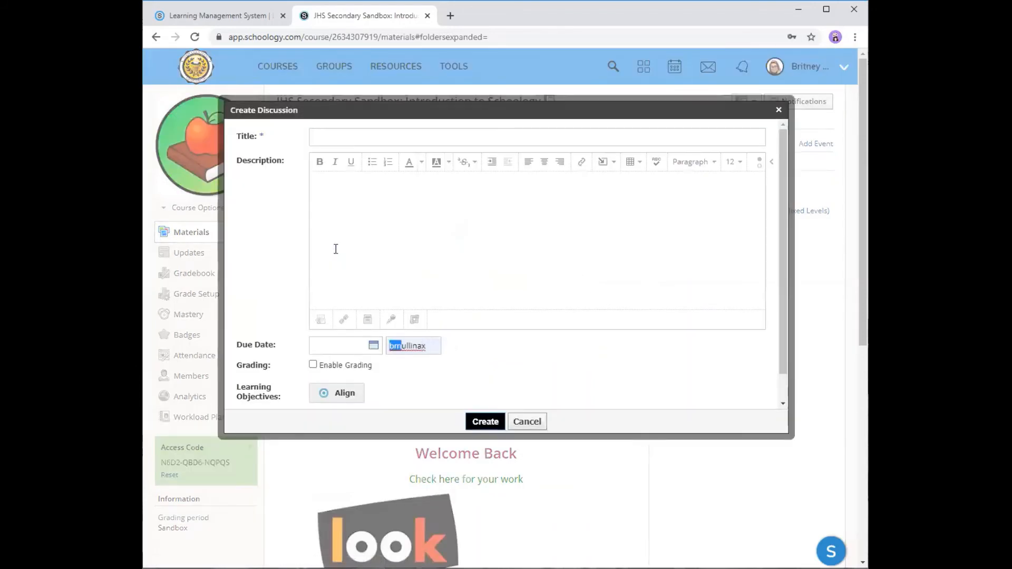
pyautogui.click(338, 135)
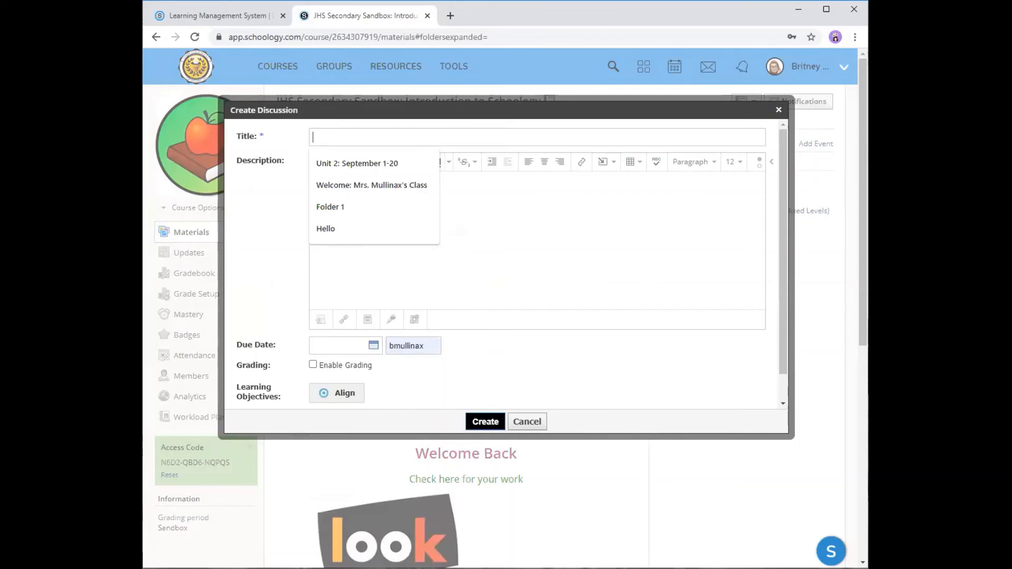
pyautogui.write('Tell me')
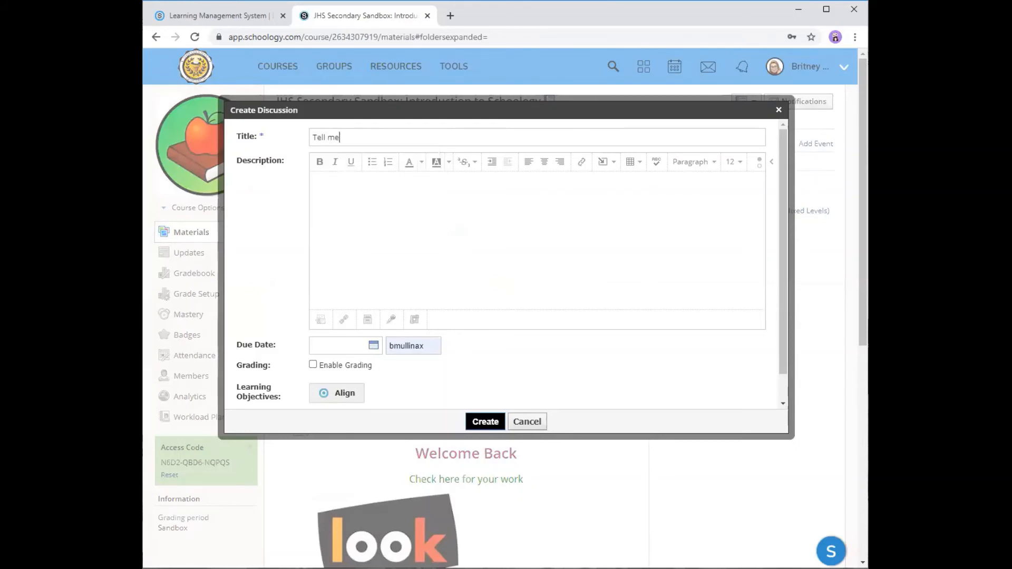
pyautogui.write('...')
# Step: Write the discussion description as "Tell me about it..." with "Respond to other students." on a second line
pyautogui.click(360, 197)
pyautogui.write('Tell me')
pyautogui.write('about it...')
pyautogui.press('Return')
pyautogui.write('Resond')
pyautogui.press('BackSpace')
pyautogui.press('BackSpace')
pyautogui.press('BackSpace')
pyautogui.write('pond to other studen')
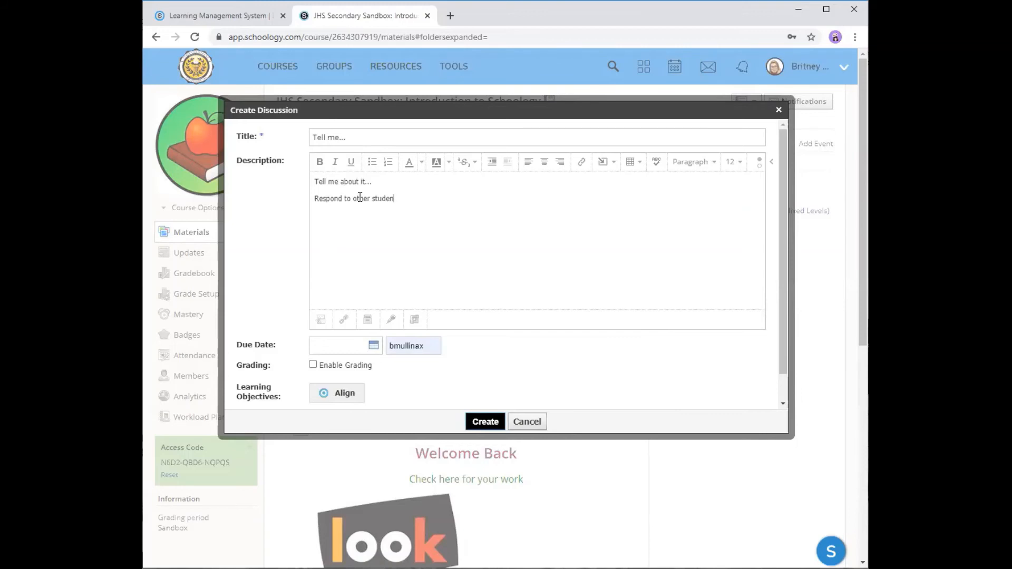
pyautogui.write('ts.')
# Step: Set the discussion's due date to 7/18/20 and enable grading with a value of 10 points
pyautogui.click(374, 349)
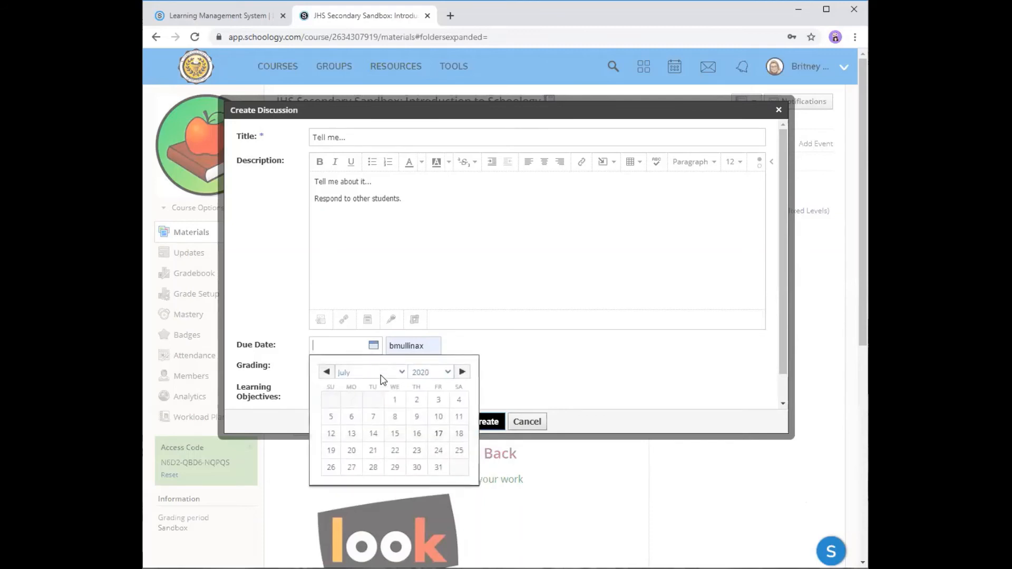
pyautogui.click(459, 439)
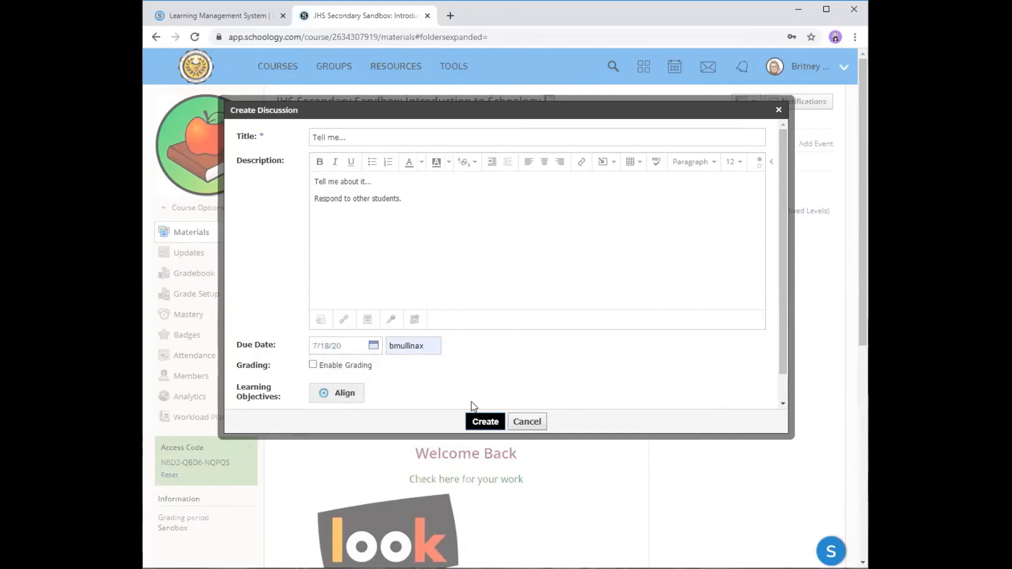
pyautogui.click(314, 366)
pyautogui.scroll(-1, 375, 342)
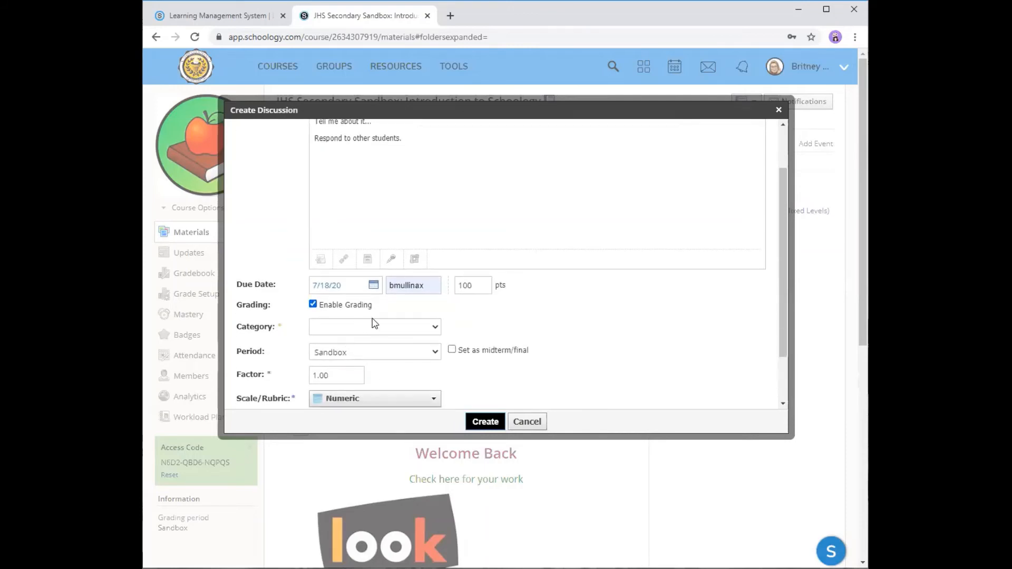
pyautogui.press('BackSpace')
# Step: Assign the discussion to a new grading category named "discussions"
pyautogui.click(436, 328)
pyautogui.scroll(-1, 436, 330)
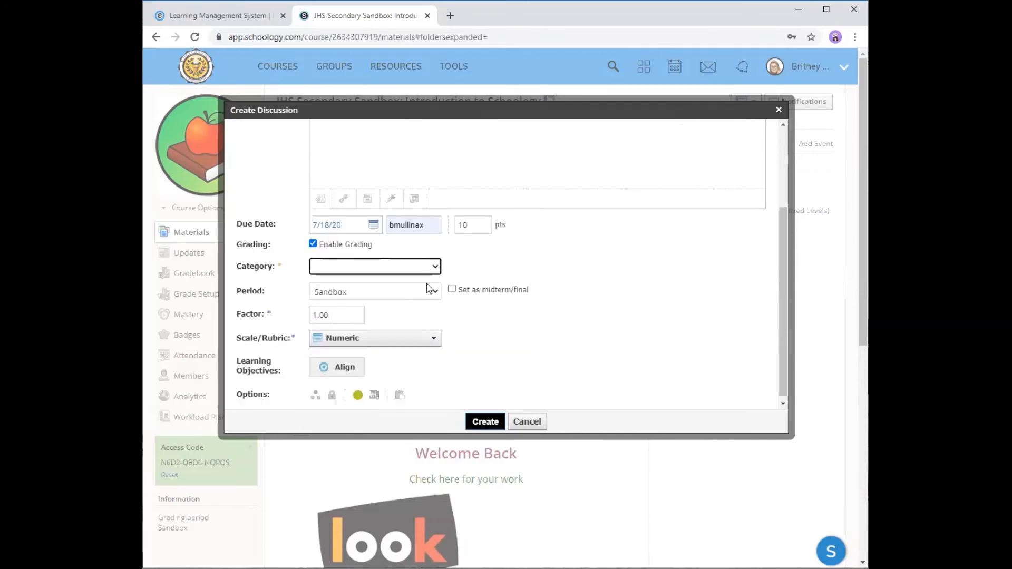
pyautogui.click(436, 268)
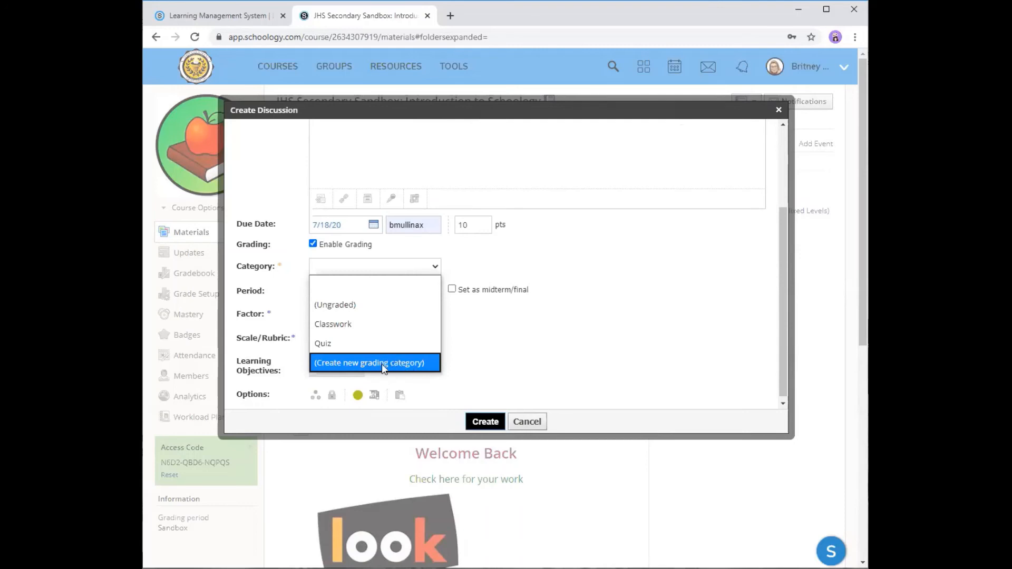
pyautogui.press('Up')
pyautogui.press('Up')
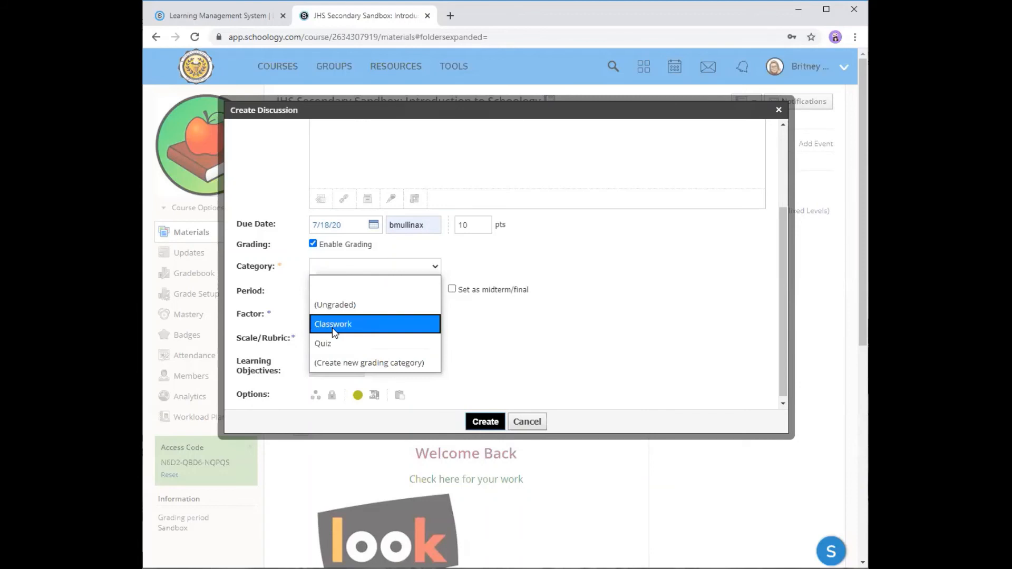
pyautogui.click(362, 364)
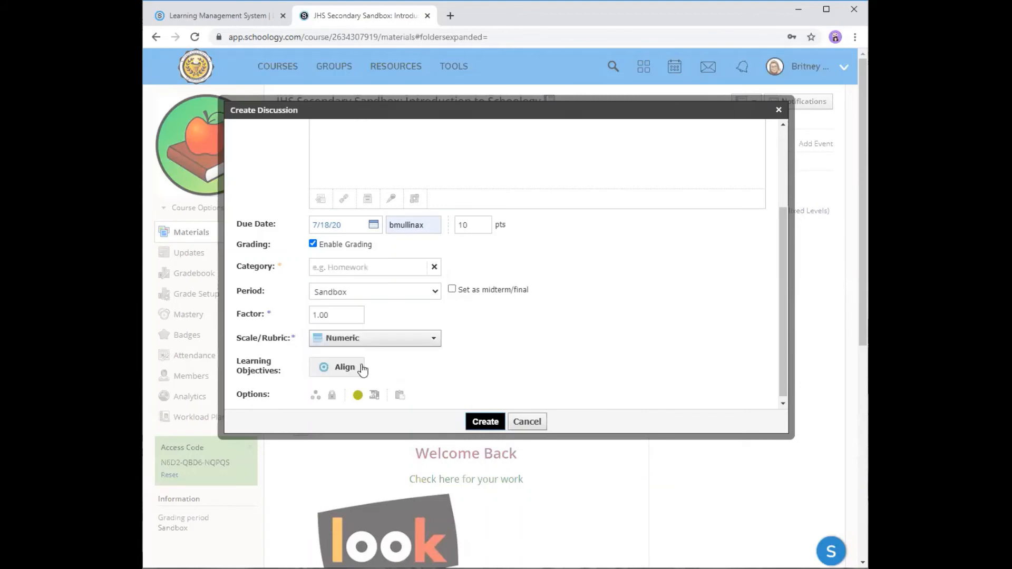
pyautogui.click(360, 270)
pyautogui.write('discussions')
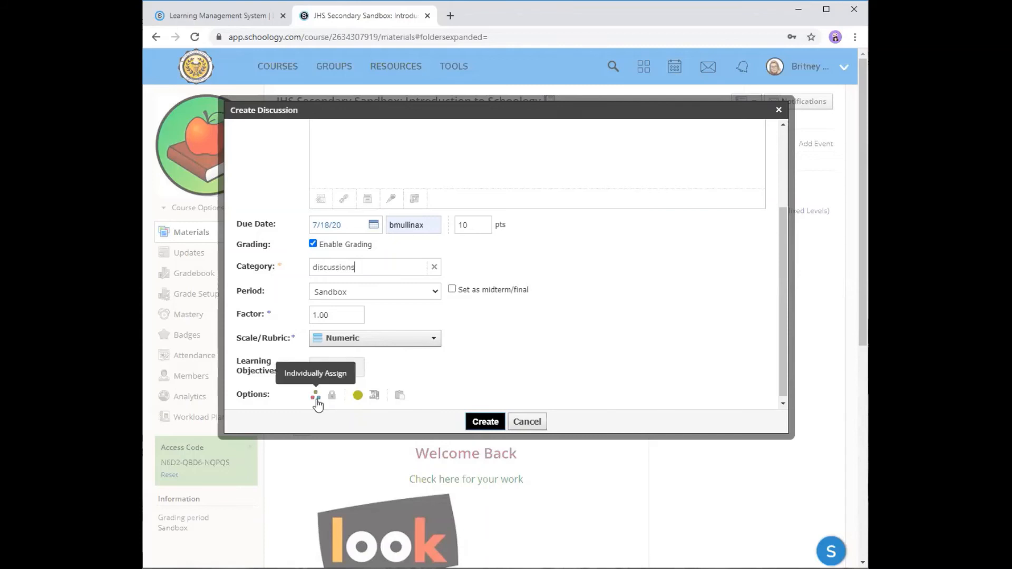
# Step: Set the discussion to require members to post before revealing other responses
pyautogui.click(374, 397)
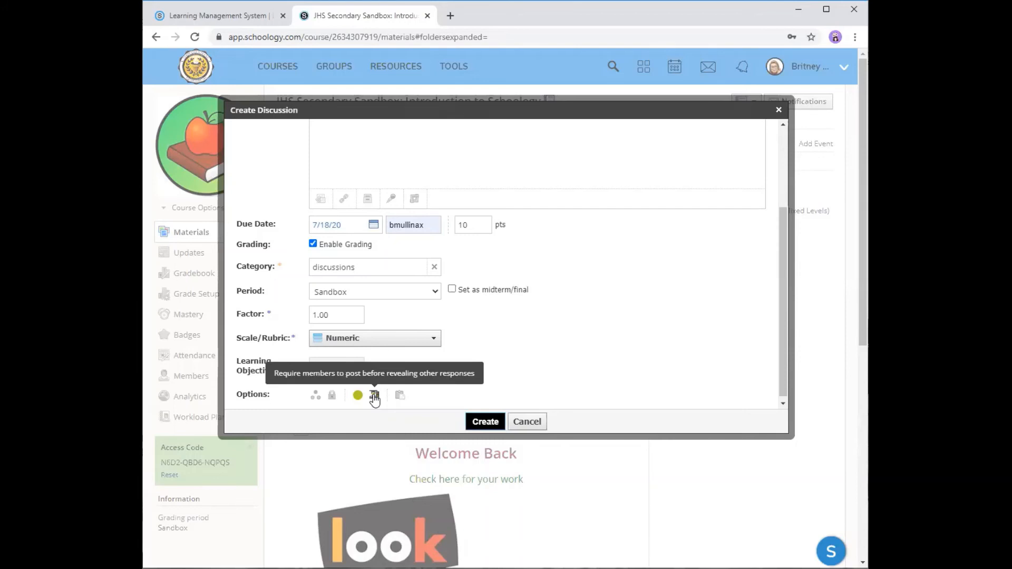
pyautogui.scroll(1, 395, 156)
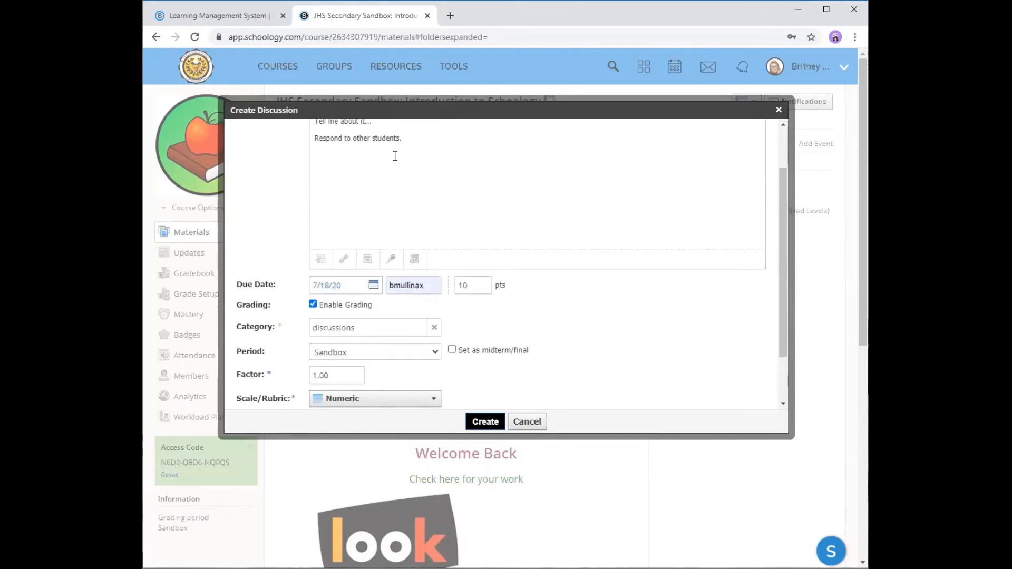
pyautogui.scroll(-1, 411, 279)
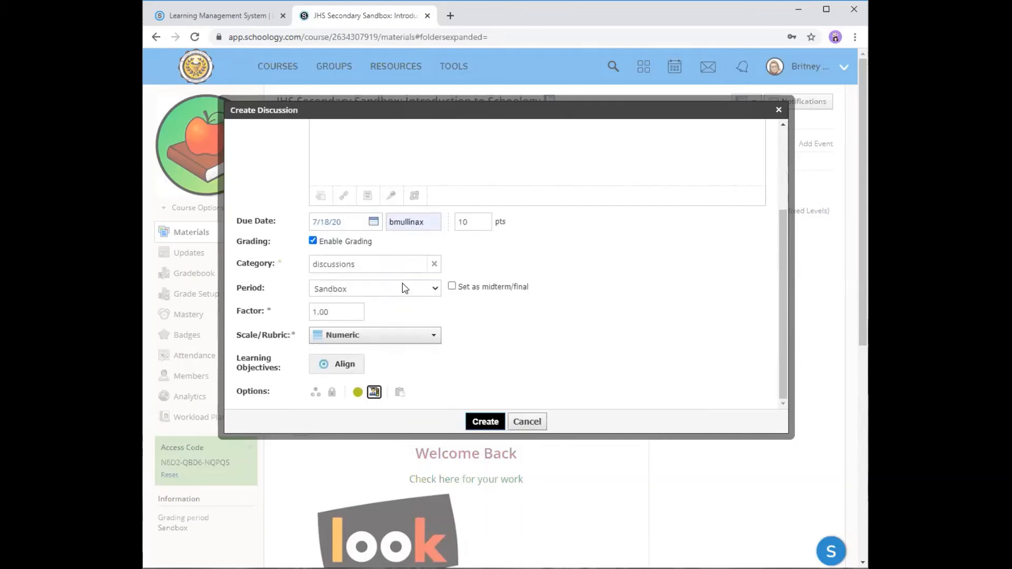
pyautogui.click(375, 394)
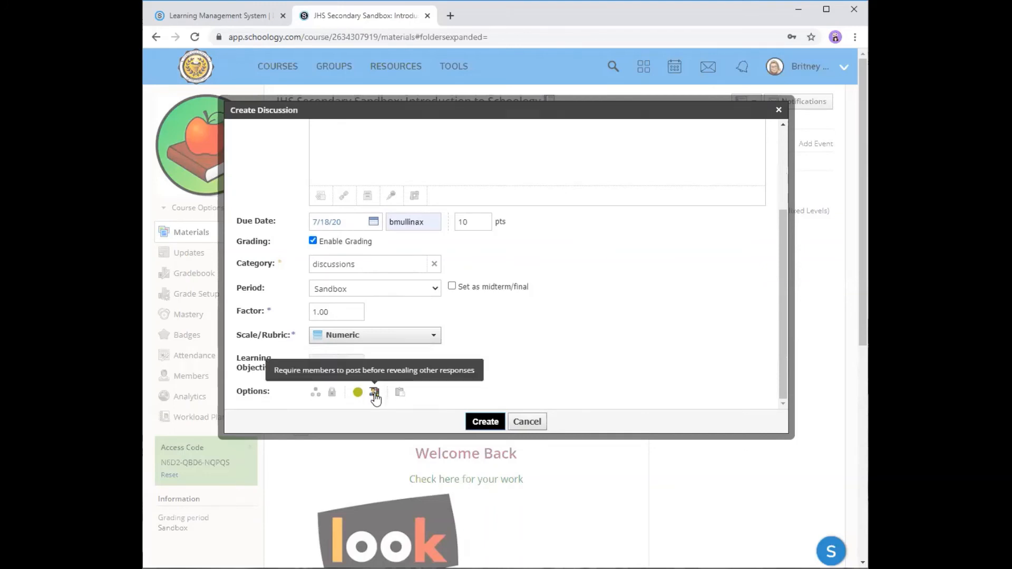
pyautogui.click(375, 394)
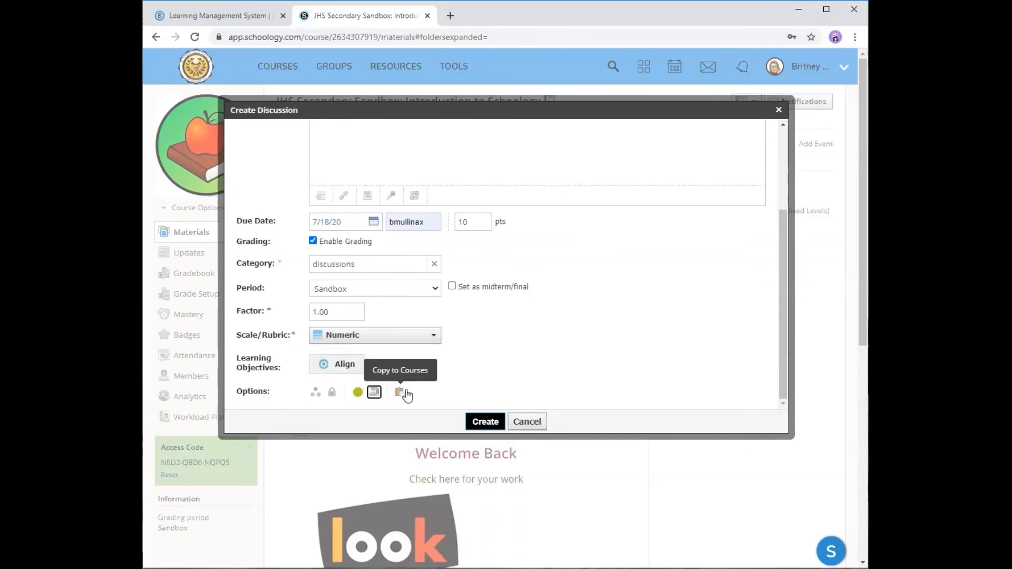
# Step: Check over the discussion settings and create the "Tell me..." discussion
pyautogui.scroll(3, 475, 323)
pyautogui.scroll(-3, 477, 321)
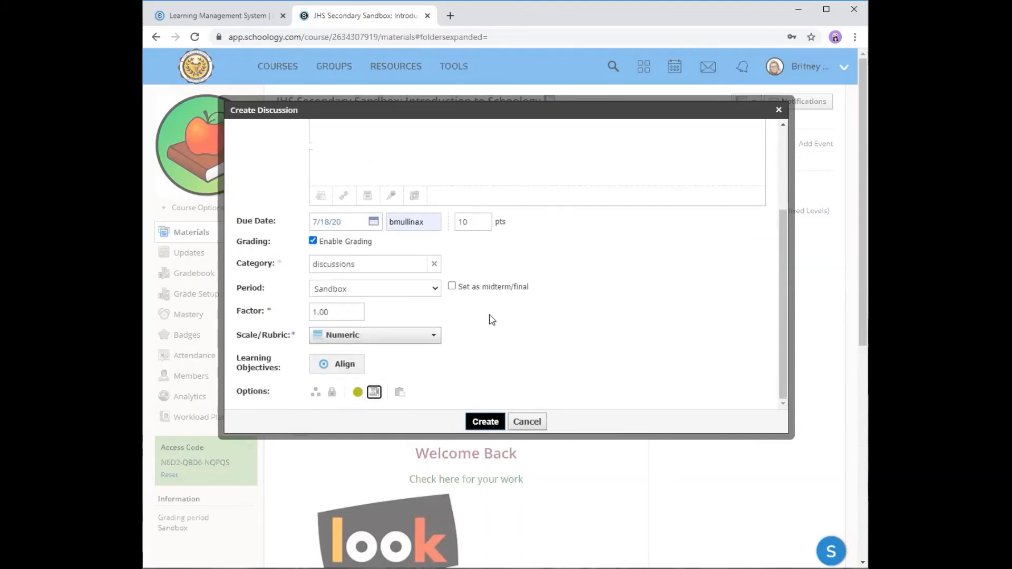
pyautogui.scroll(-1, 509, 332)
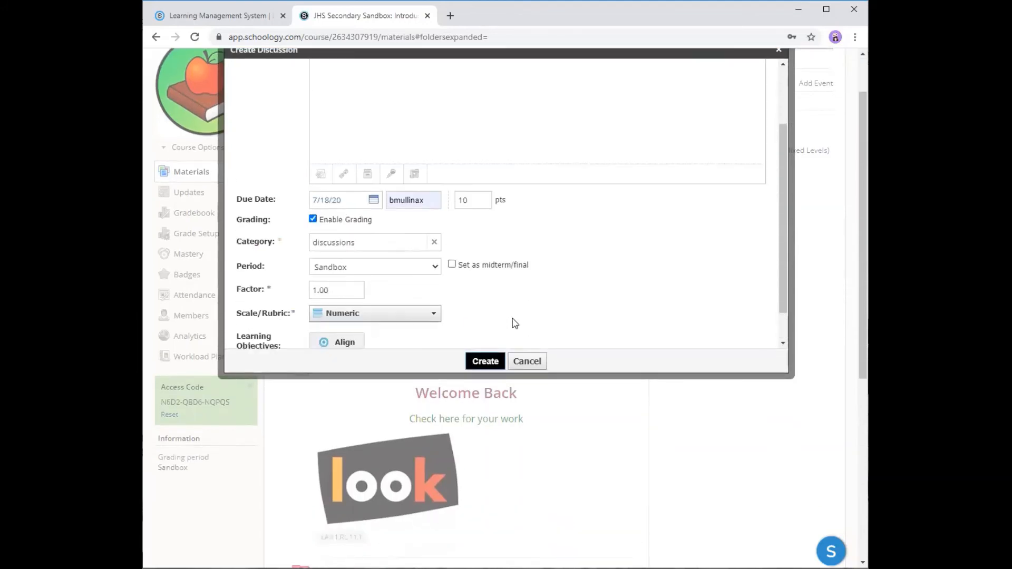
pyautogui.scroll(1, 515, 323)
pyautogui.scroll(-2, 513, 320)
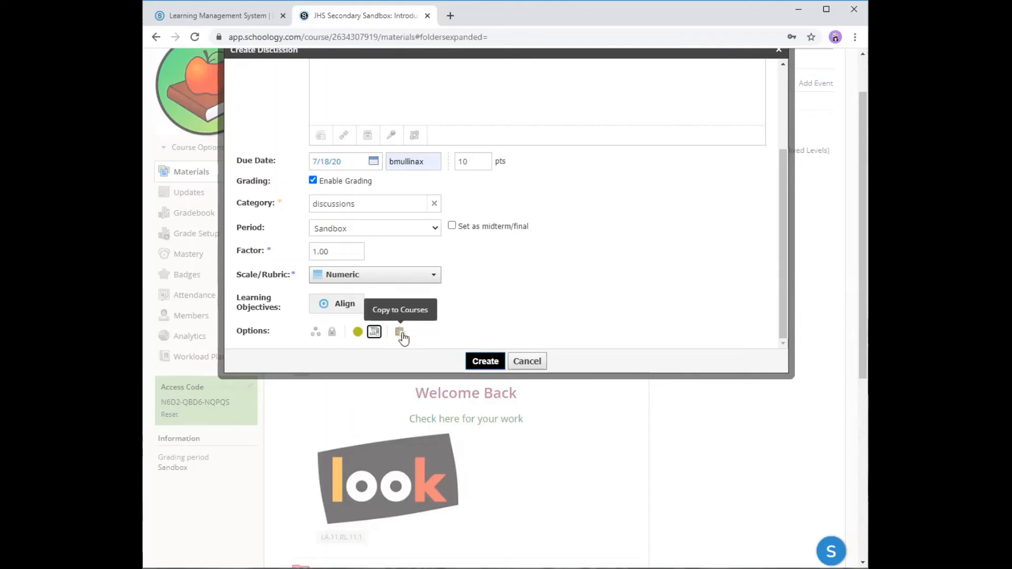
pyautogui.click(485, 362)
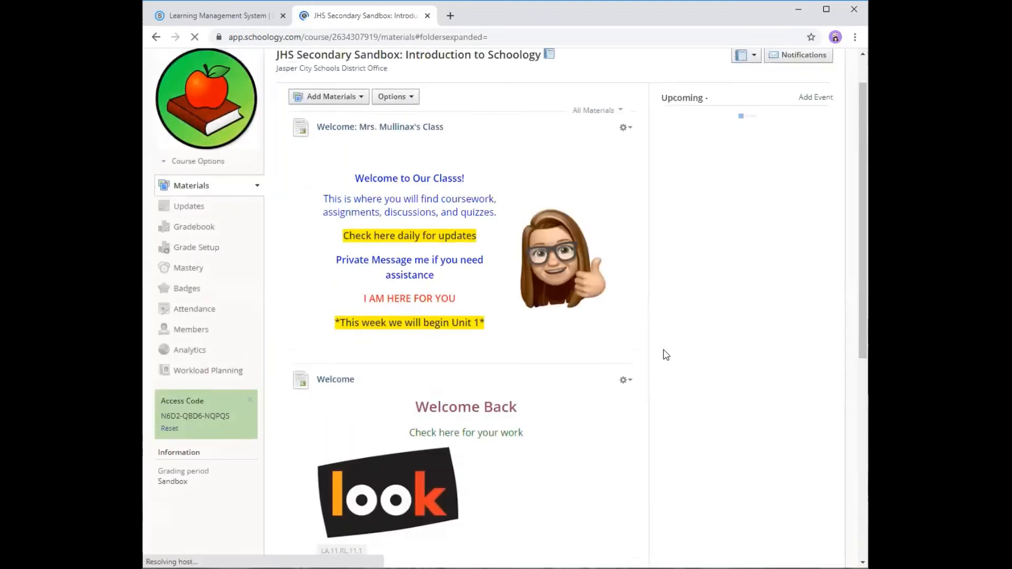
# Step: Examine where the new "Tell me..." discussion appears in the course materials and in the upcoming events
pyautogui.scroll(-5, 663, 361)
pyautogui.scroll(-3, 664, 359)
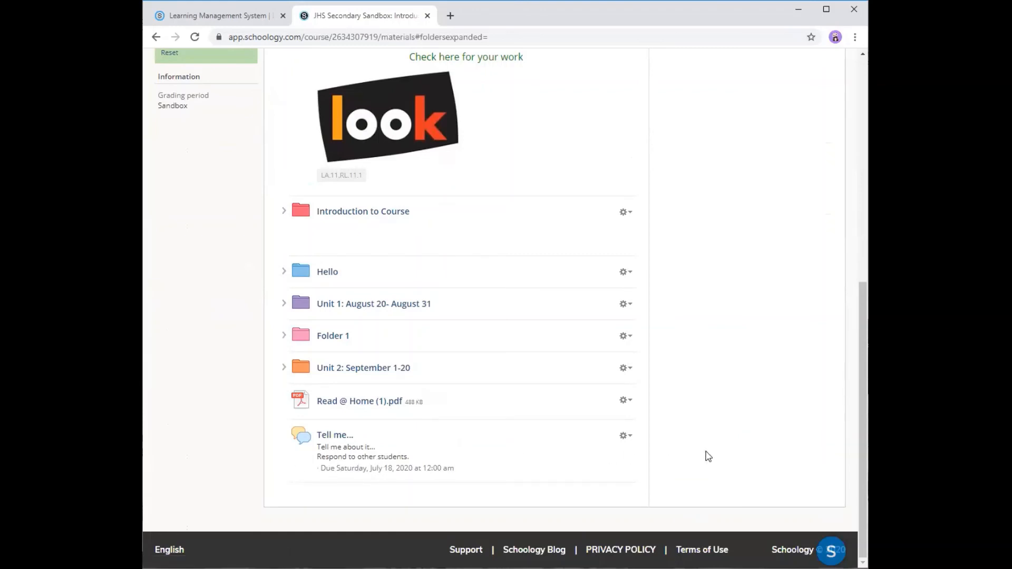
pyautogui.scroll(7, 739, 453)
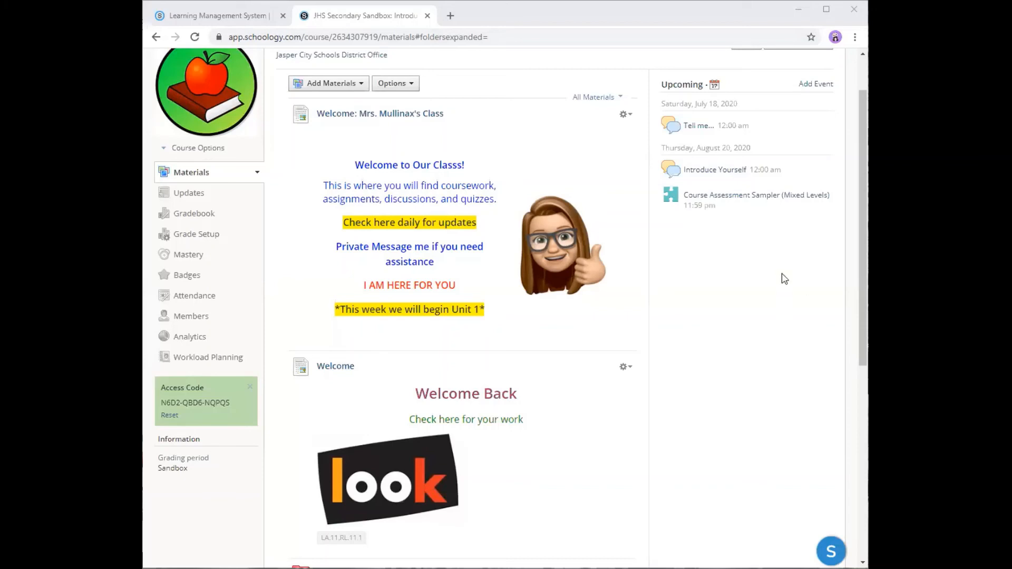
pyautogui.scroll(-1, 493, 460)
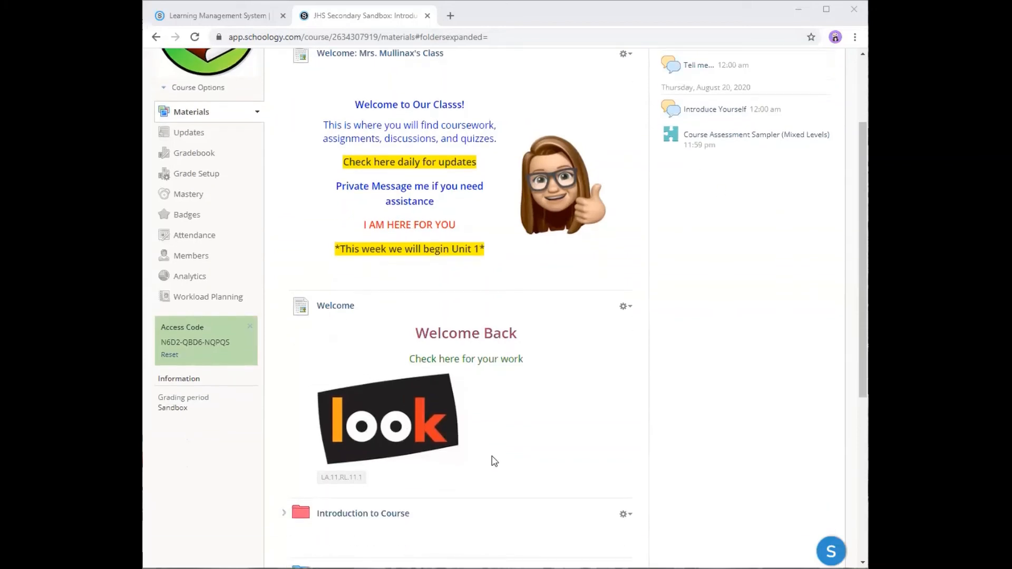
pyautogui.scroll(-2, 394, 403)
pyautogui.scroll(-3, 339, 502)
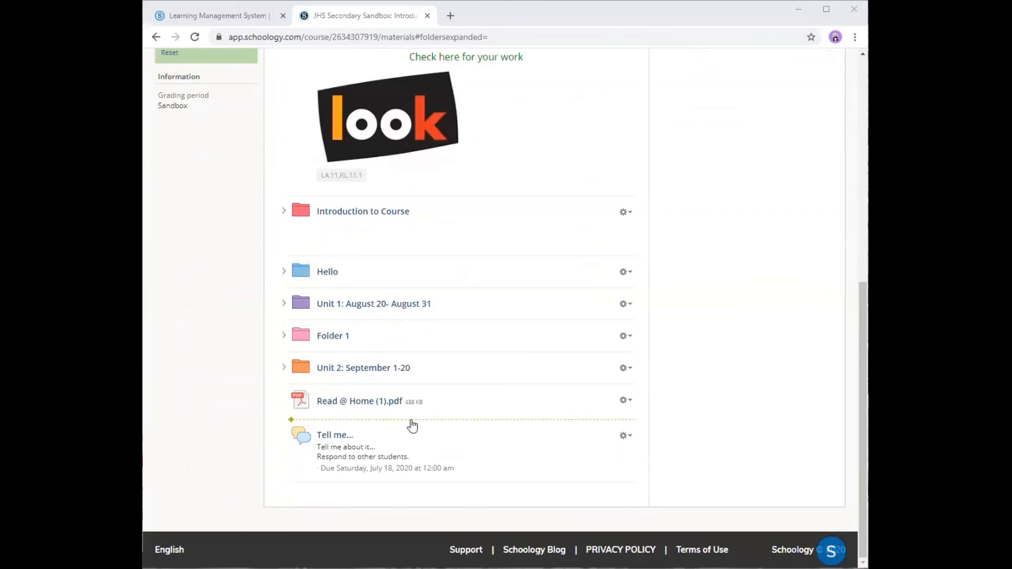
pyautogui.scroll(4, 545, 222)
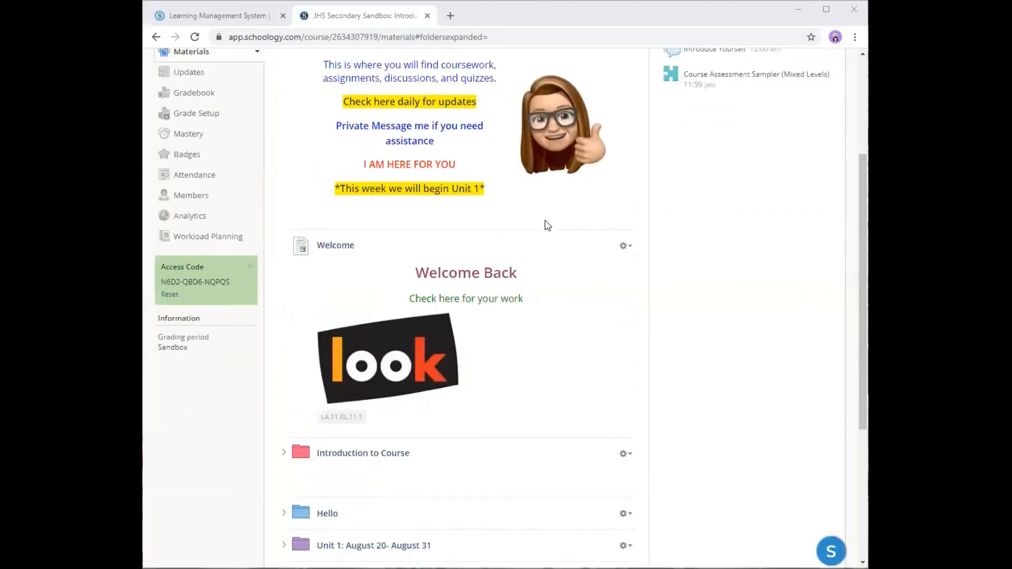
pyautogui.scroll(3, 547, 226)
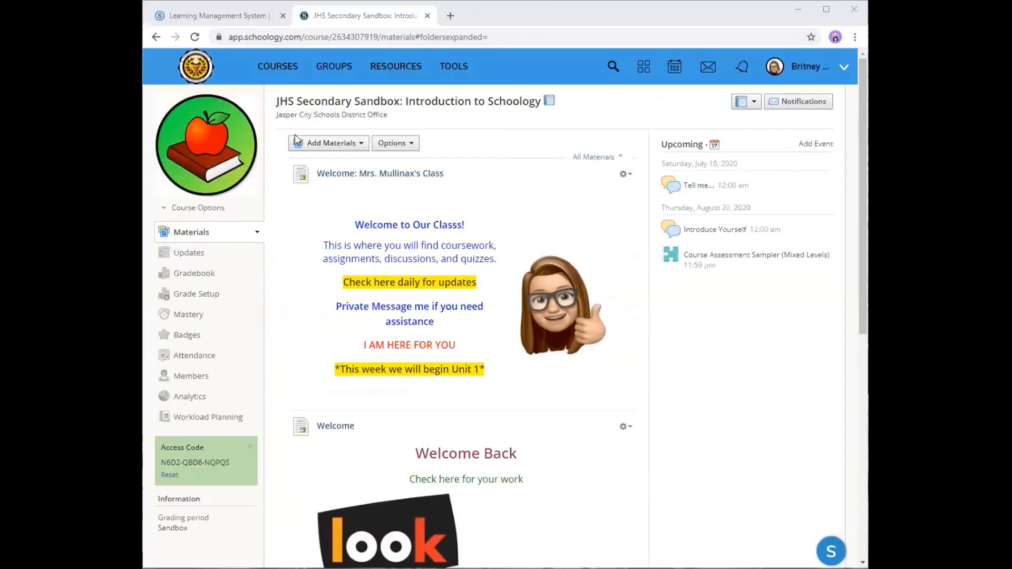
# Step: Start a new assignment named "Beowulf" and begin its description with "Watch the video:"
pyautogui.click(364, 148)
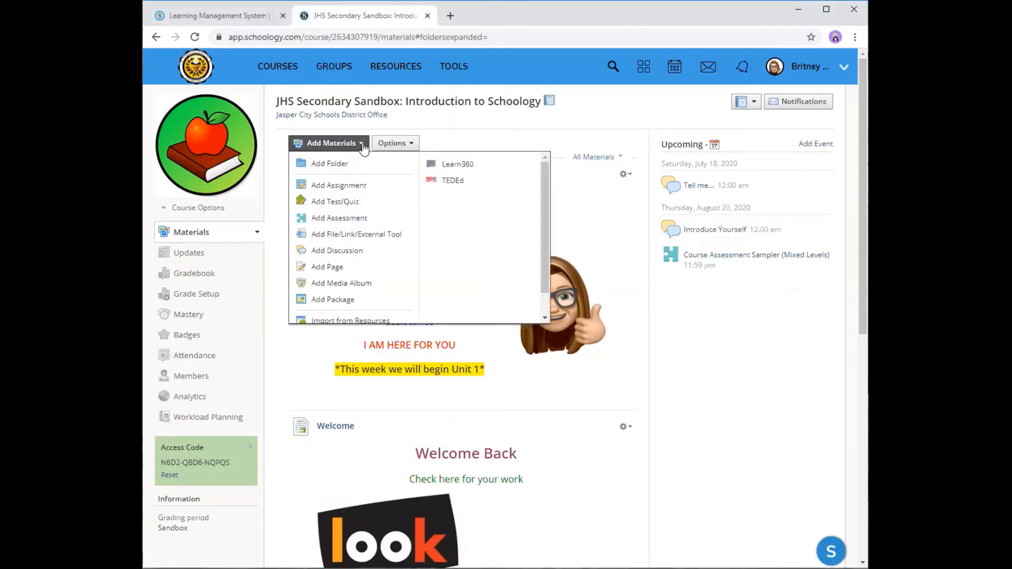
pyautogui.click(328, 185)
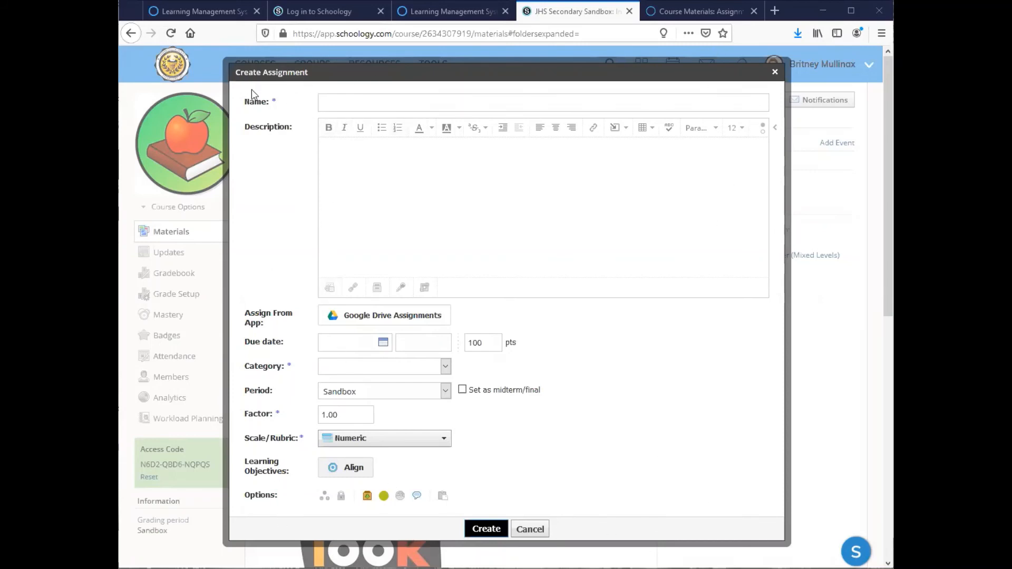
pyautogui.click(348, 101)
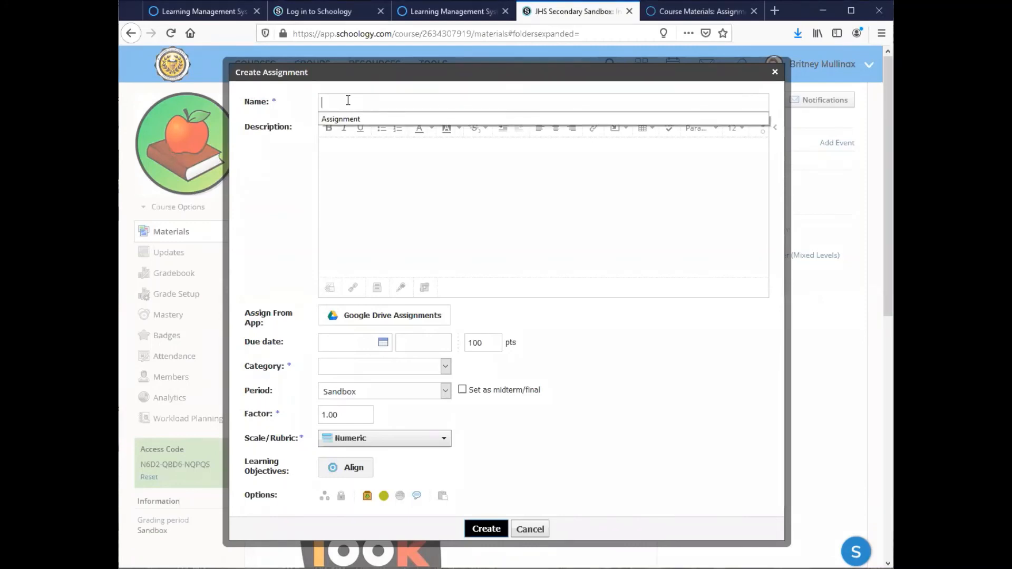
pyautogui.write('Beowulf')
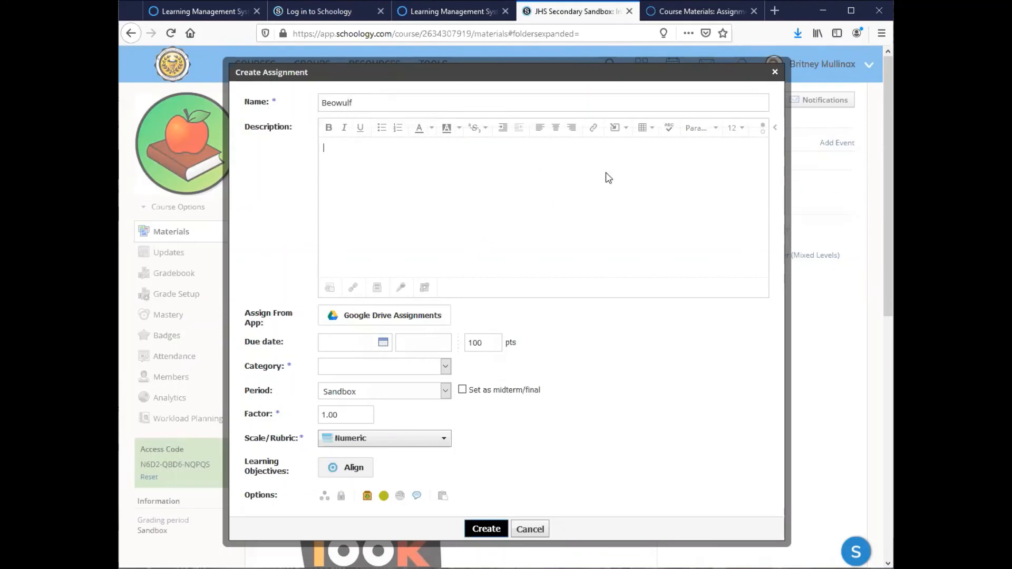
pyautogui.write('Watch the video:')
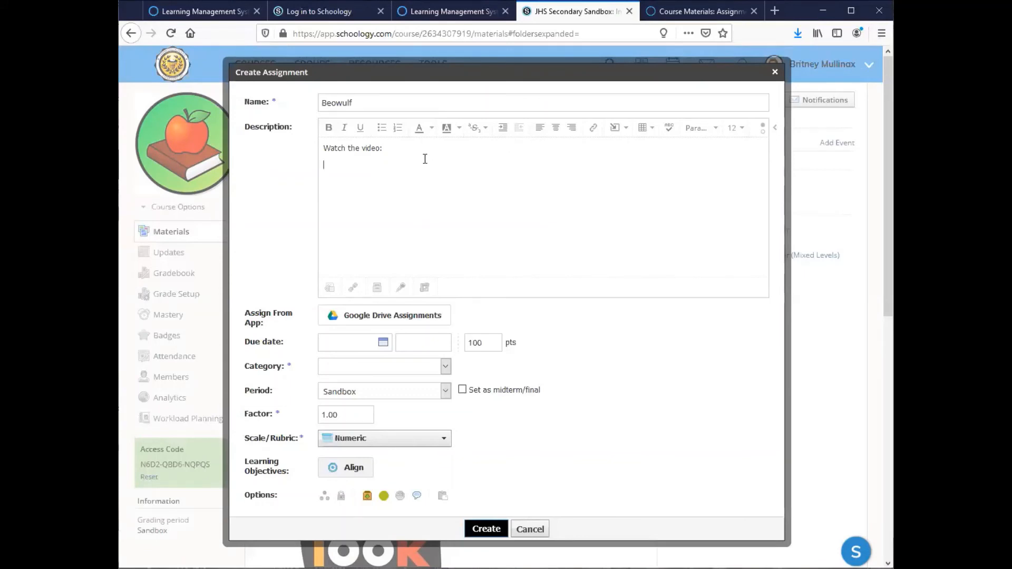
# Step: Search YouTube for "beowulf" and embed the video "Classics Summarized: Beowulf" in the assignment description
pyautogui.click(626, 130)
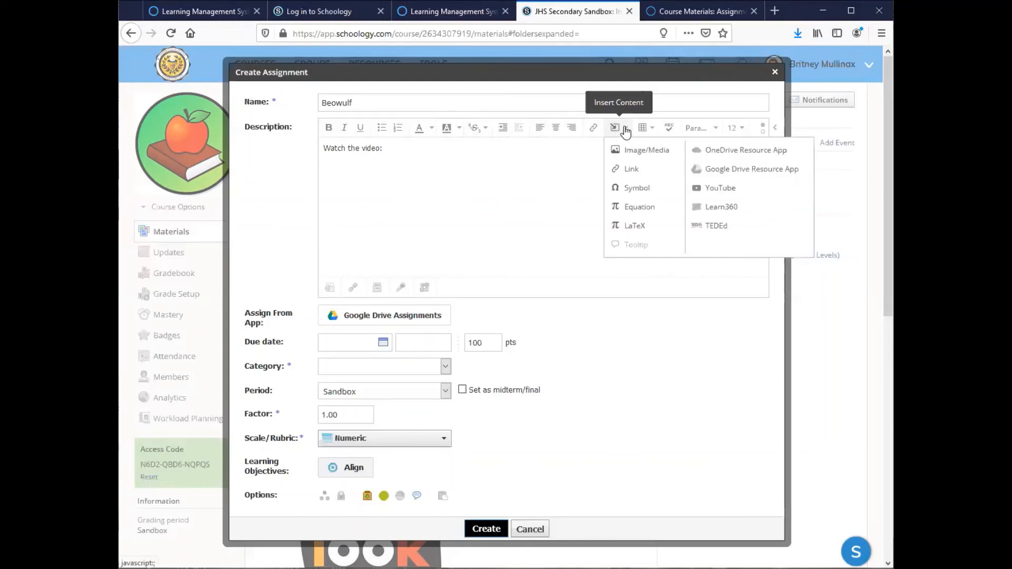
pyautogui.click(746, 190)
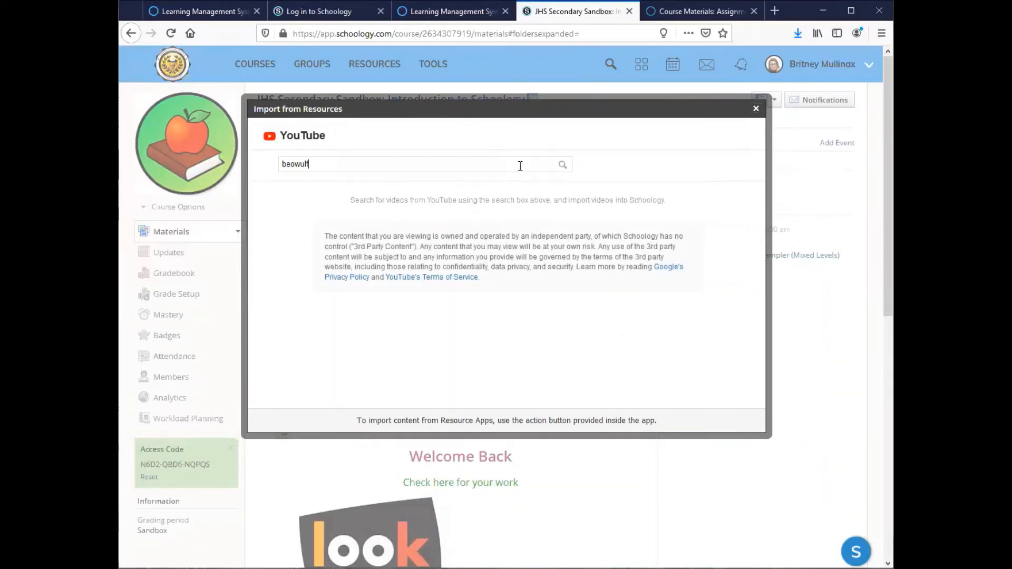
pyautogui.press('Return')
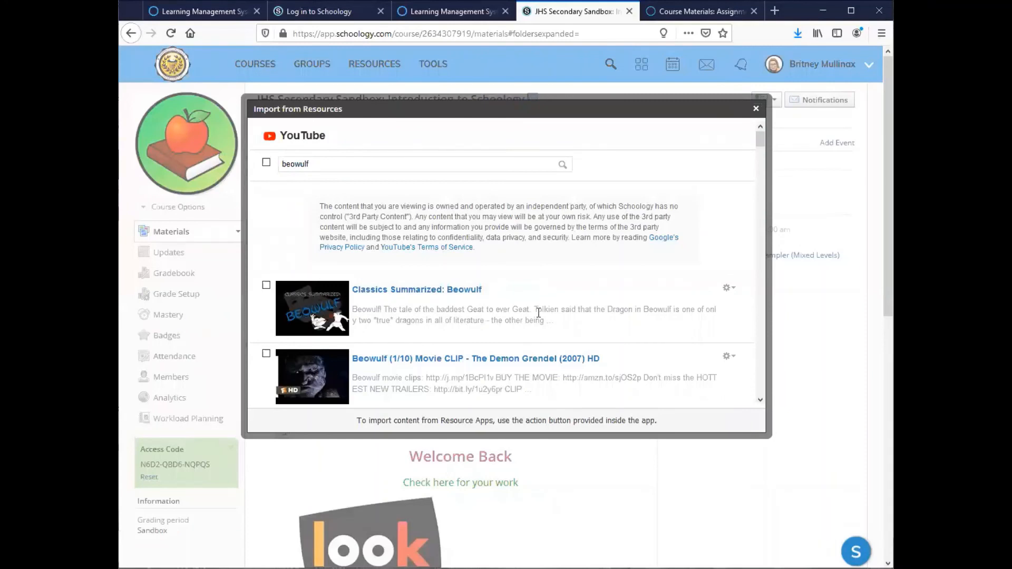
pyautogui.click(267, 285)
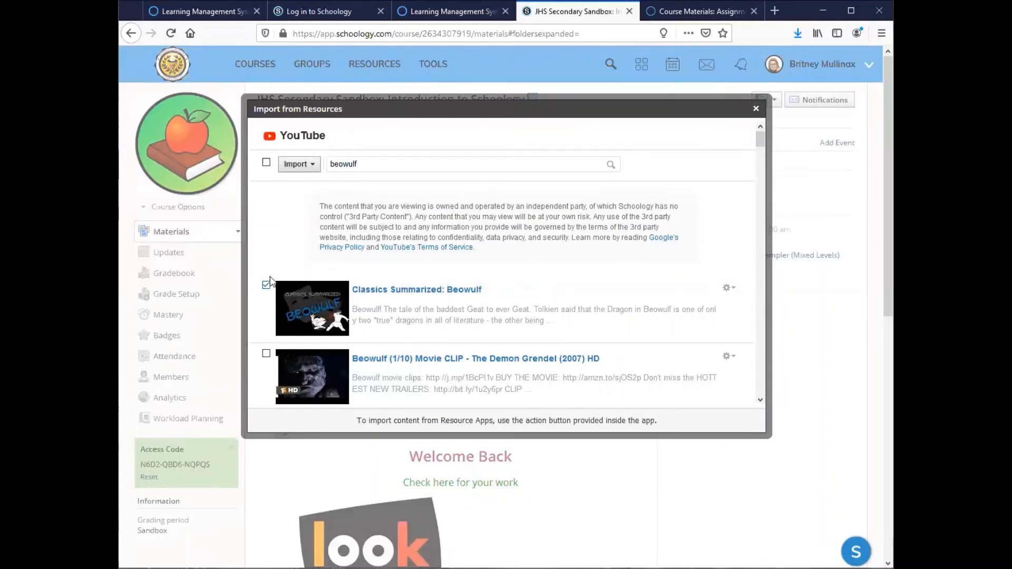
pyautogui.click(317, 169)
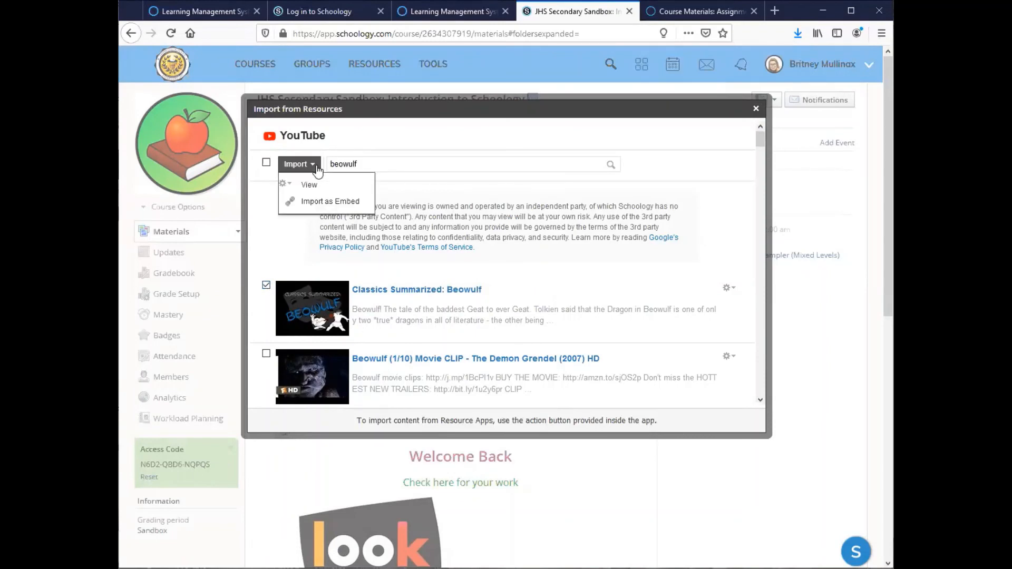
pyautogui.click(330, 203)
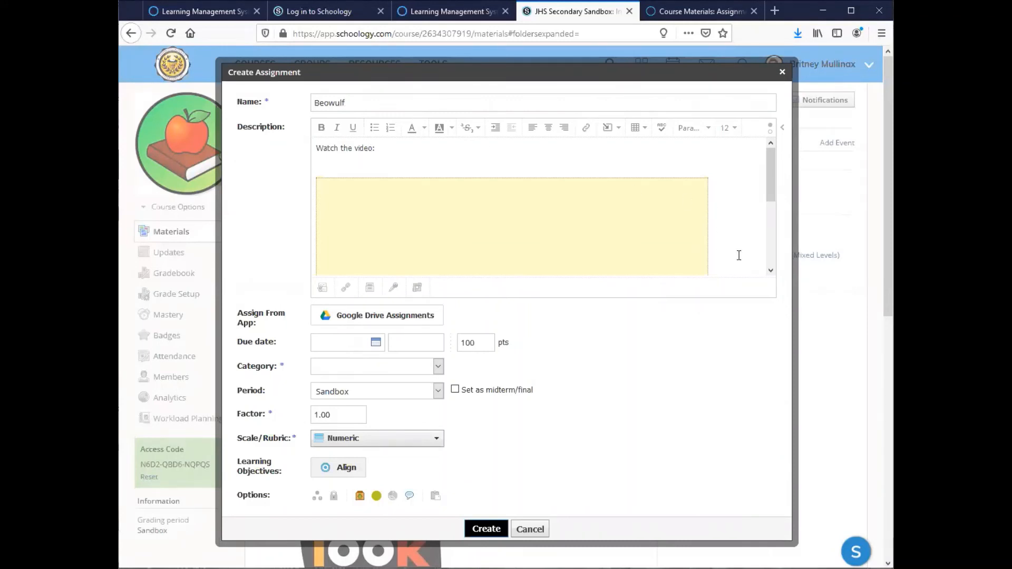
# Step: Add the line "Complete the assignment:" below the embedded video in the description
pyautogui.scroll(-3, 740, 255)
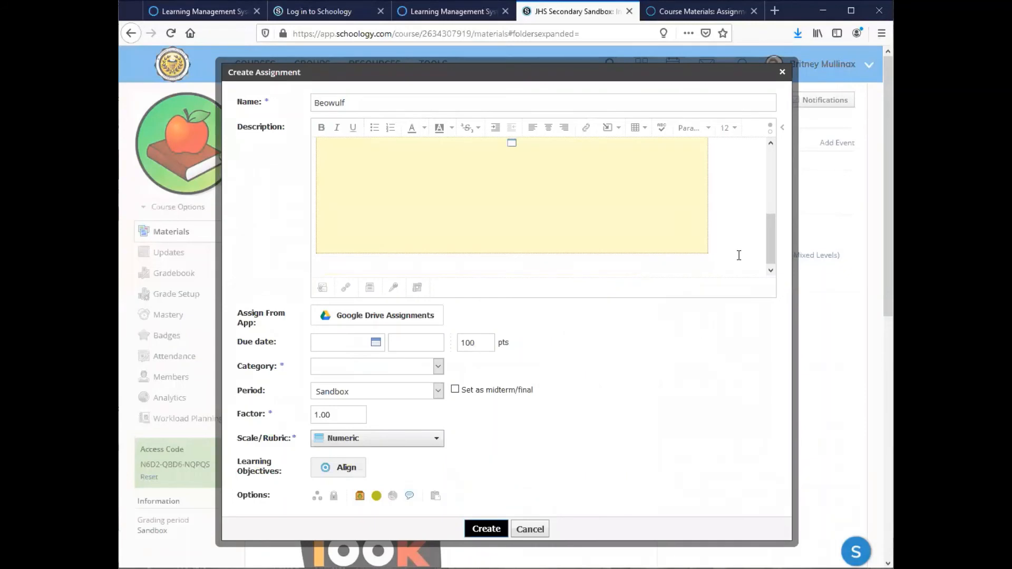
pyautogui.scroll(-1, 740, 255)
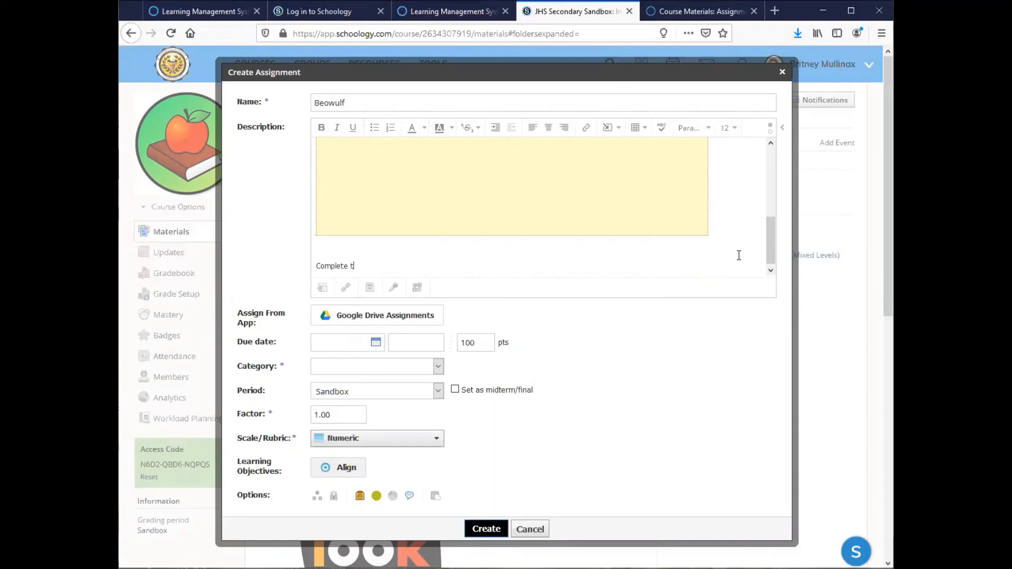
pyautogui.write('e assignment:')
pyautogui.press('Return')
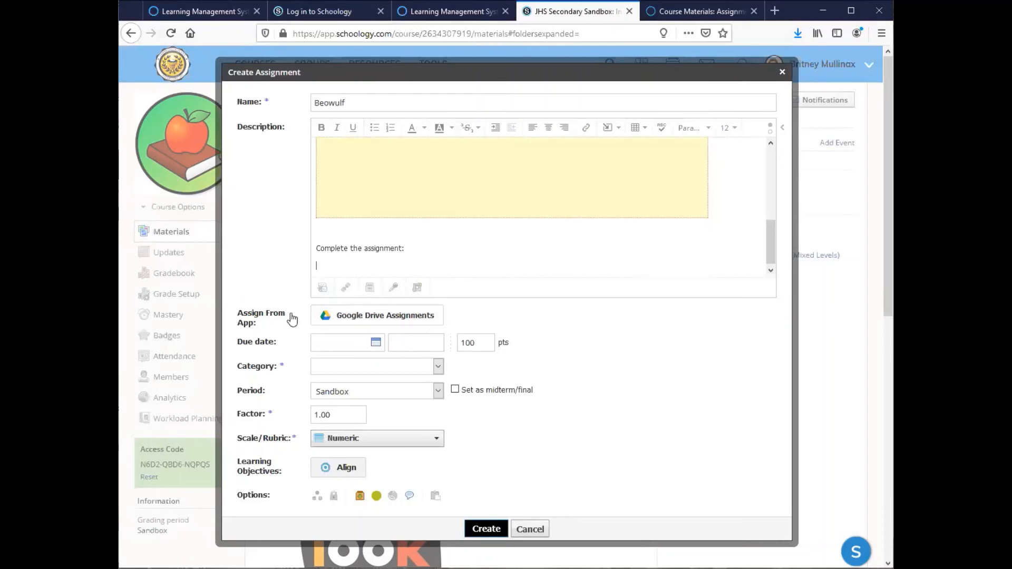
# Step: Import banner pics.jpg from the OneDrive folder "banner pics 2017-18" as a link in the description, and delete the link again
pyautogui.click(618, 129)
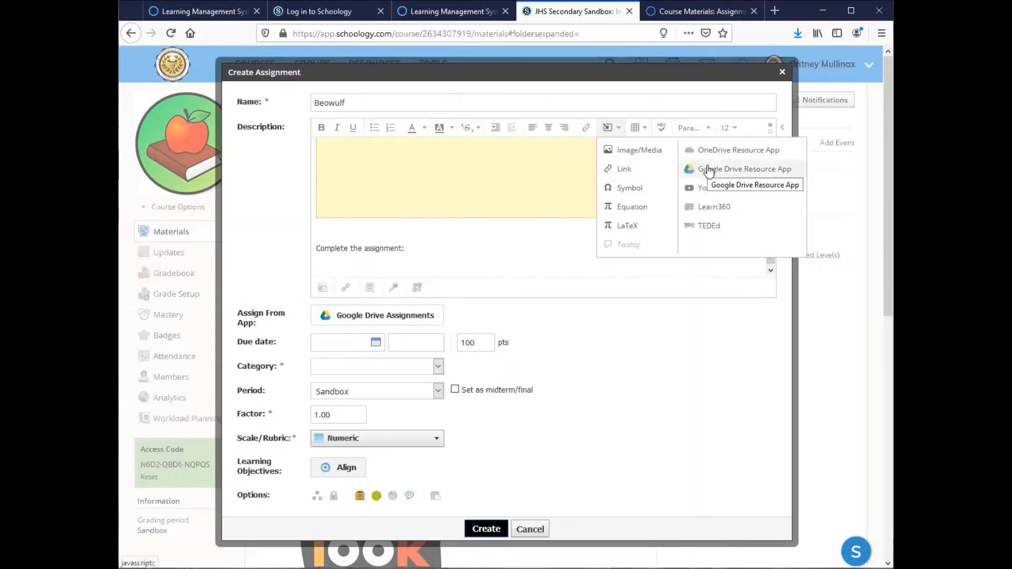
pyautogui.click(464, 251)
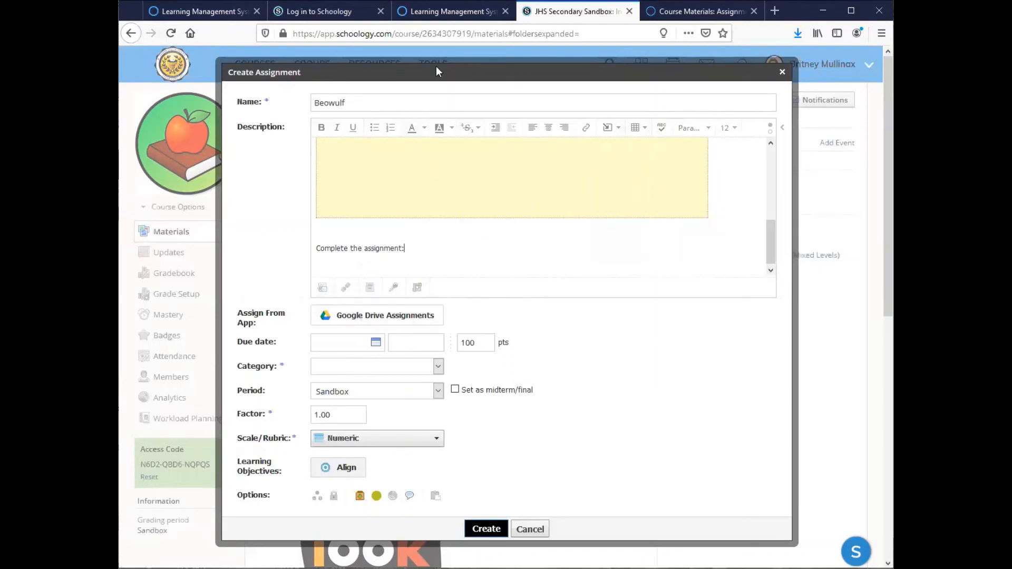
pyautogui.click(618, 129)
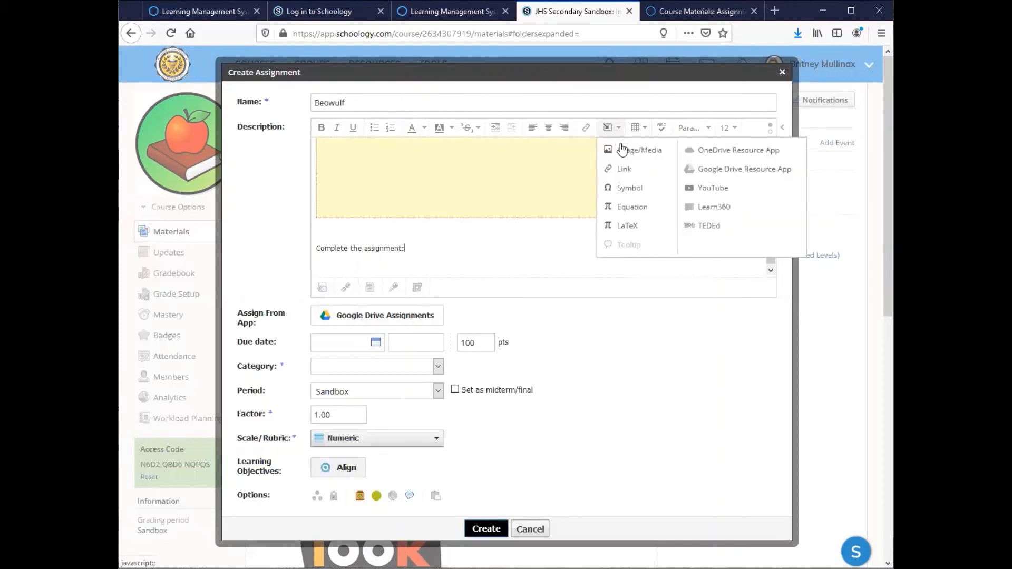
pyautogui.click(719, 152)
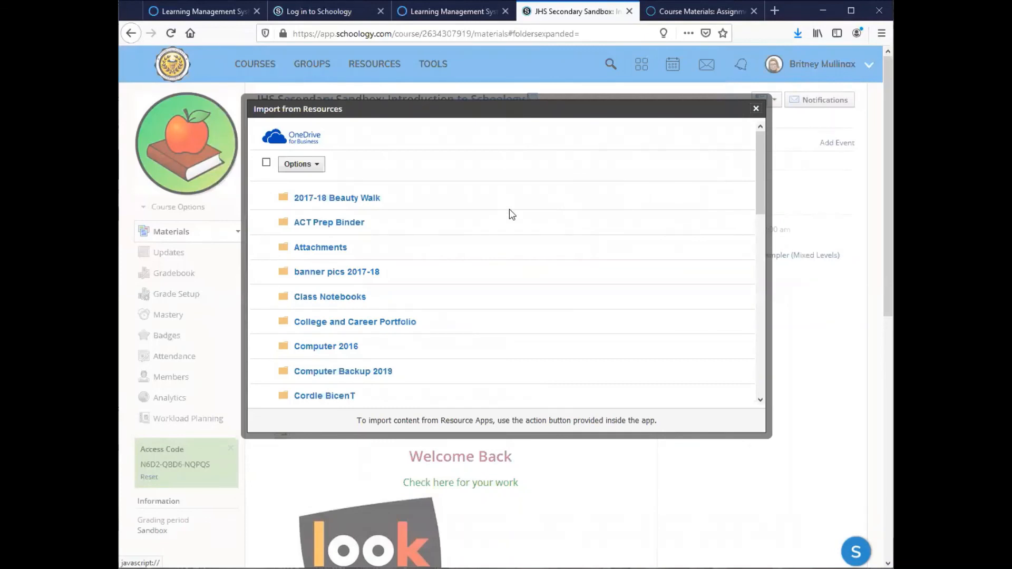
pyautogui.scroll(-5, 508, 227)
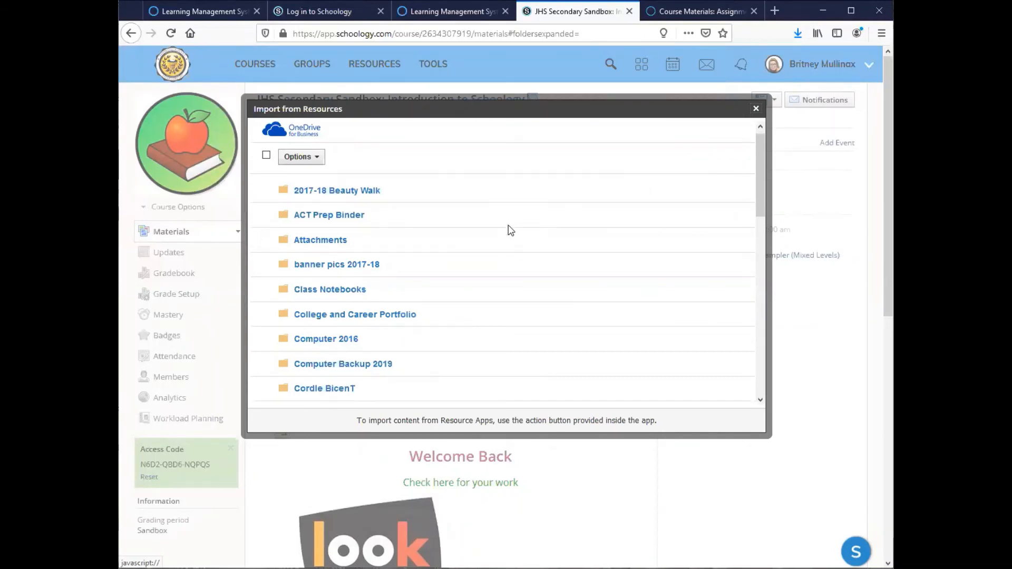
pyautogui.scroll(5, 508, 230)
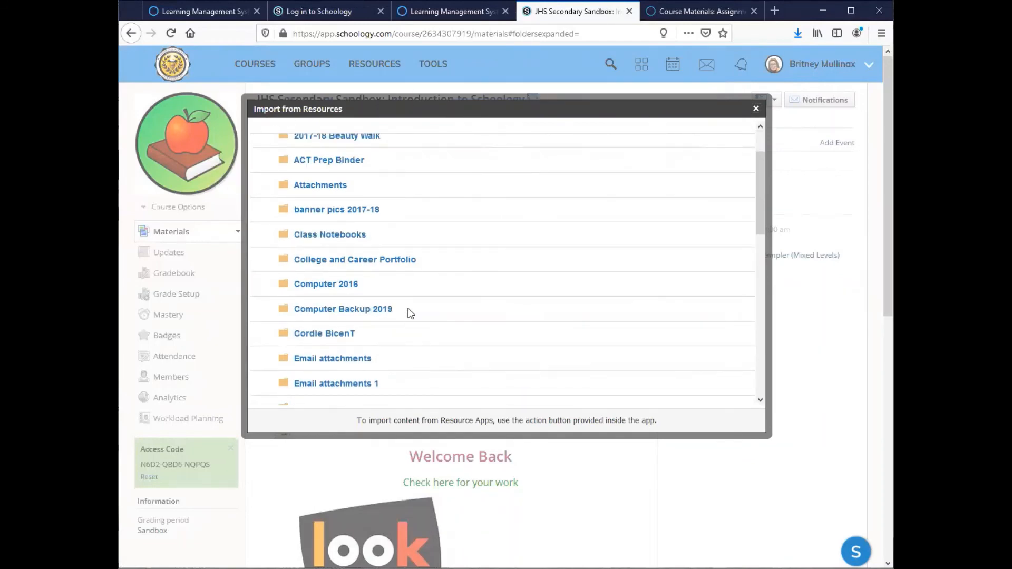
pyautogui.scroll(2, 411, 313)
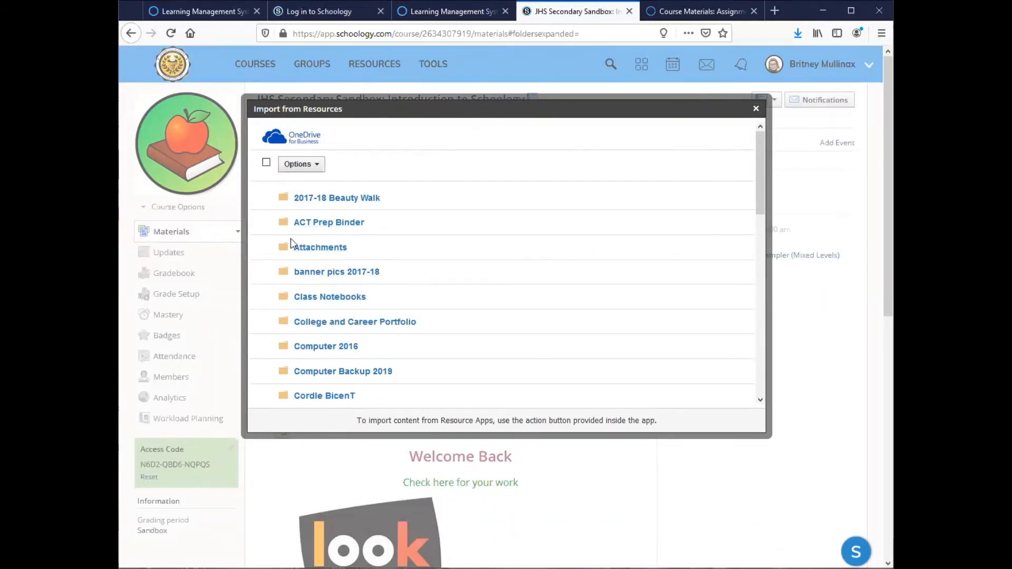
pyautogui.click(309, 273)
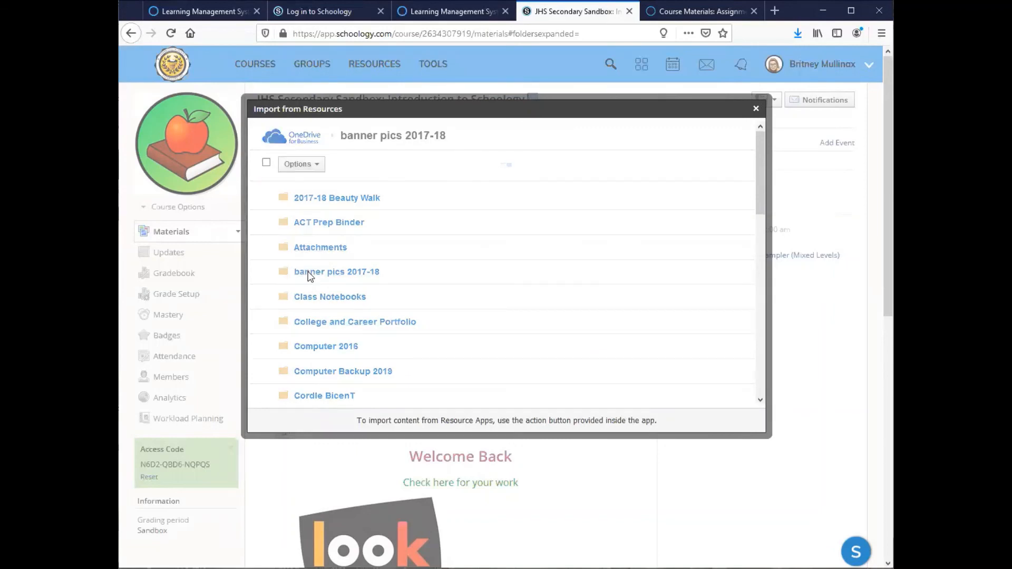
pyautogui.click(267, 198)
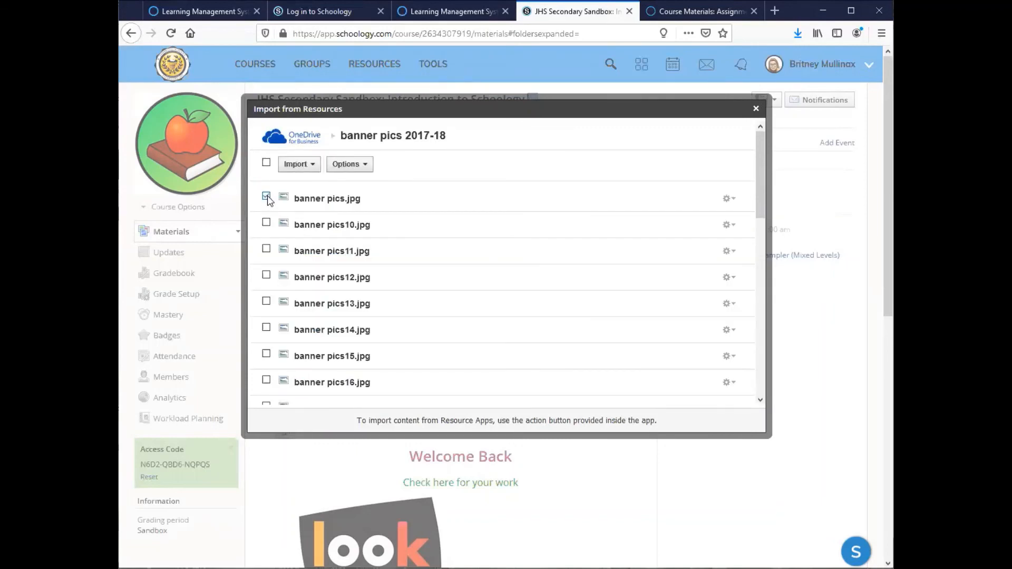
pyautogui.click(316, 167)
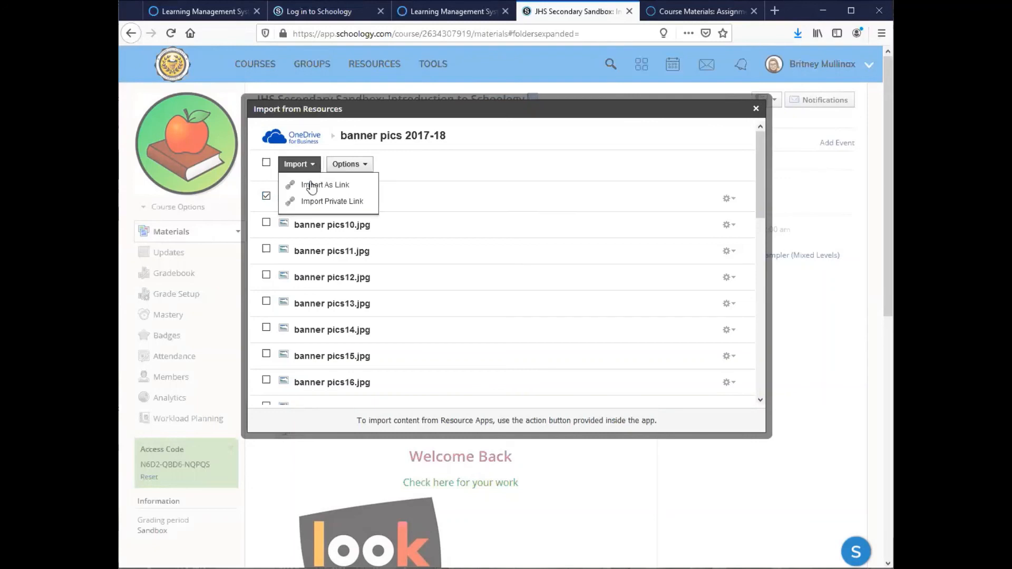
pyautogui.click(310, 185)
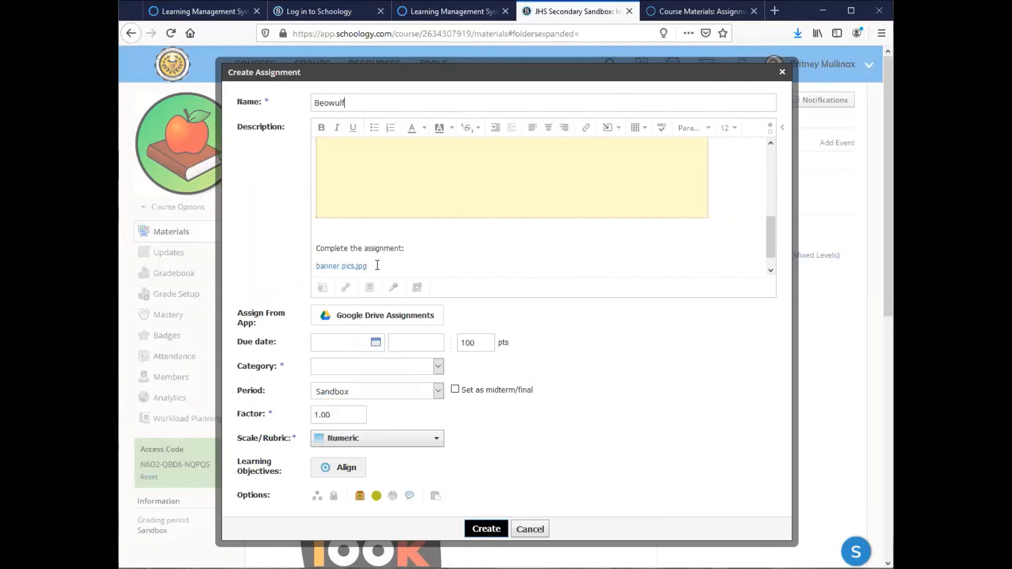
pyautogui.moveTo(378, 265); pyautogui.dragTo(314, 273)
pyautogui.press('BackSpace')
# Step: Attach the Word file "Beowulf Assignment" from the Documents folder to the assignment
pyautogui.click(322, 289)
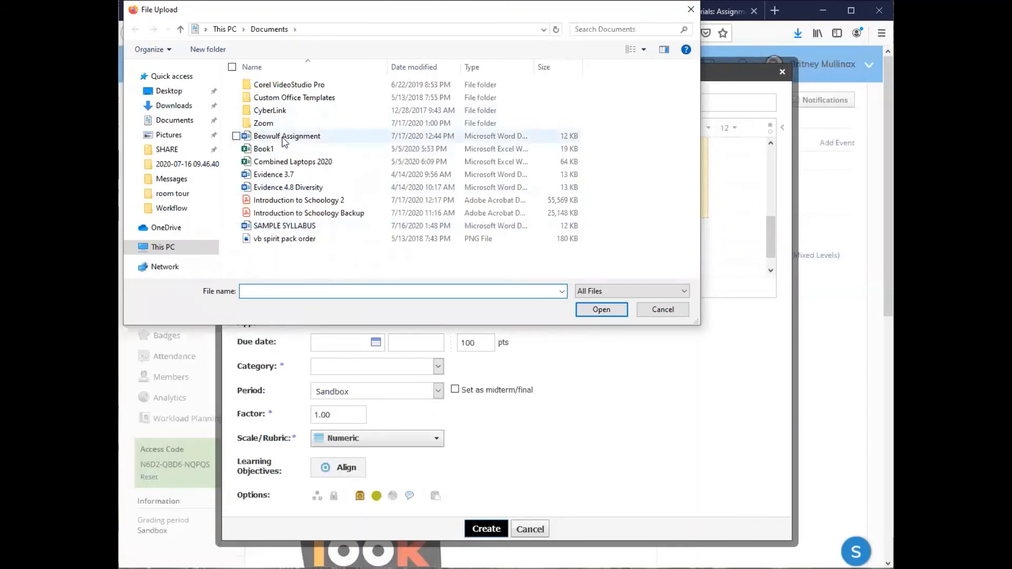
pyautogui.click(285, 137)
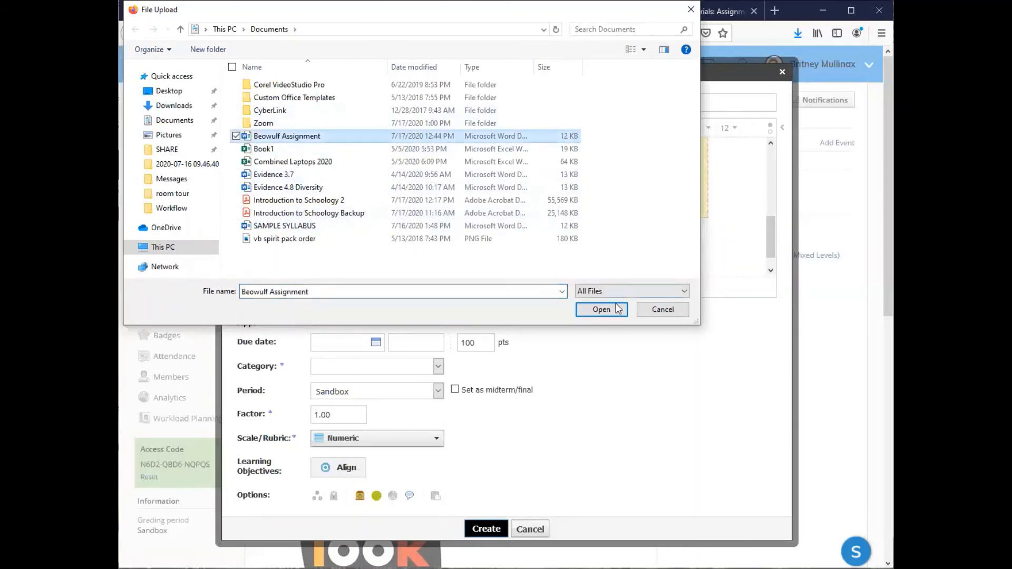
pyautogui.click(601, 310)
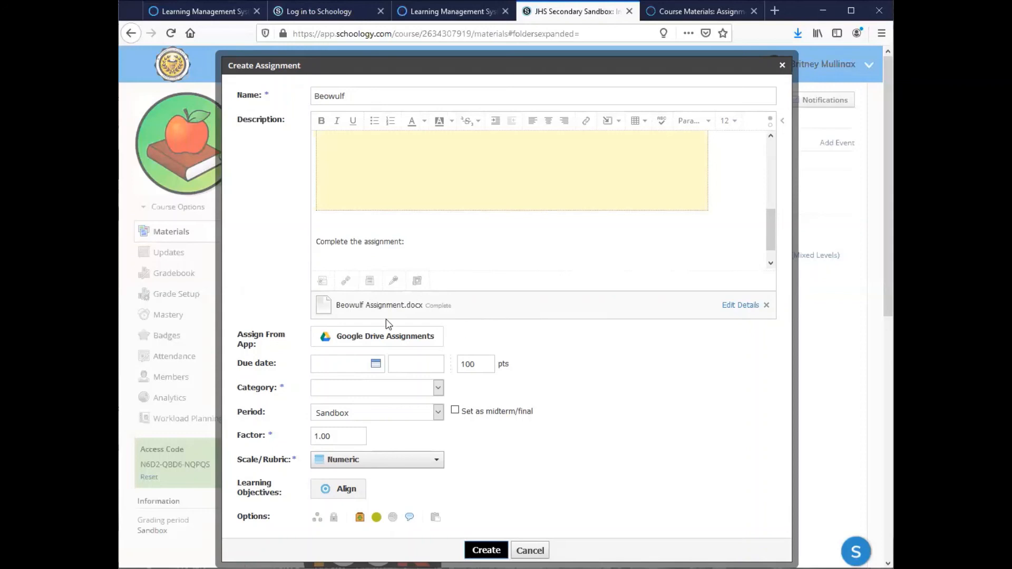
# Step: Set the assignment's due date to 7/25/20, worth 50 points, in the Classwork category and the Sandbox grading period
pyautogui.click(340, 366)
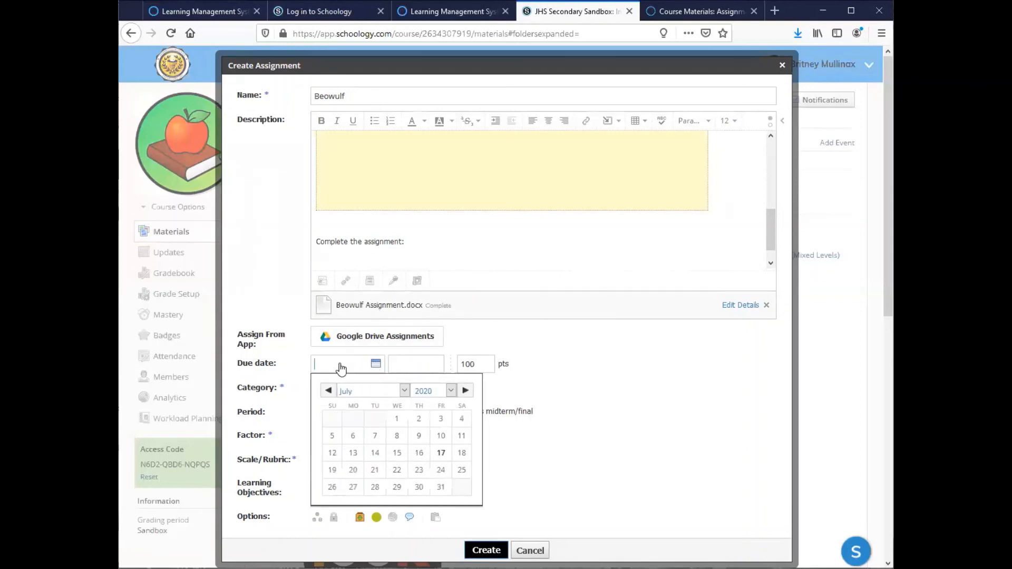
pyautogui.click(461, 471)
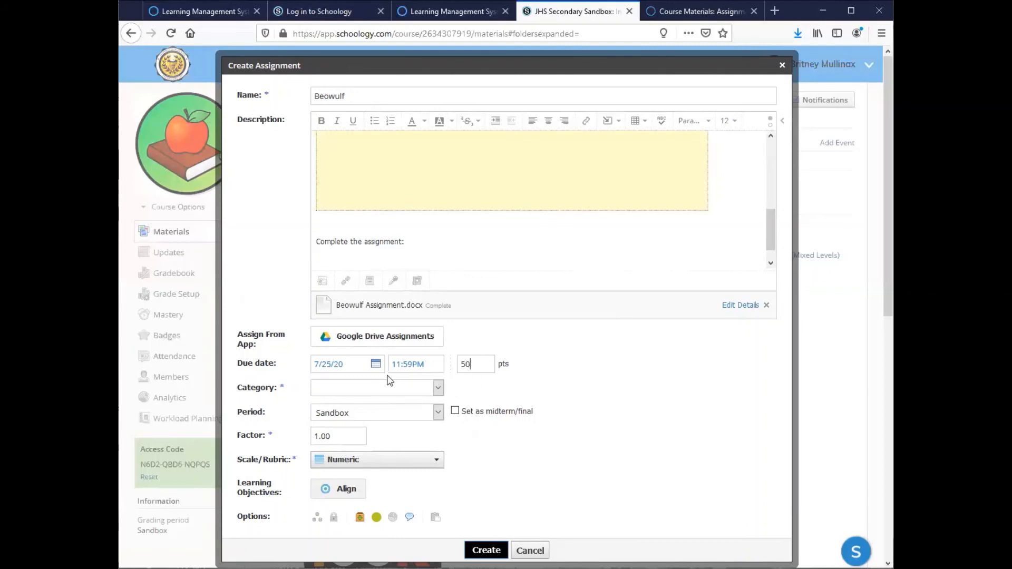
pyautogui.click(318, 391)
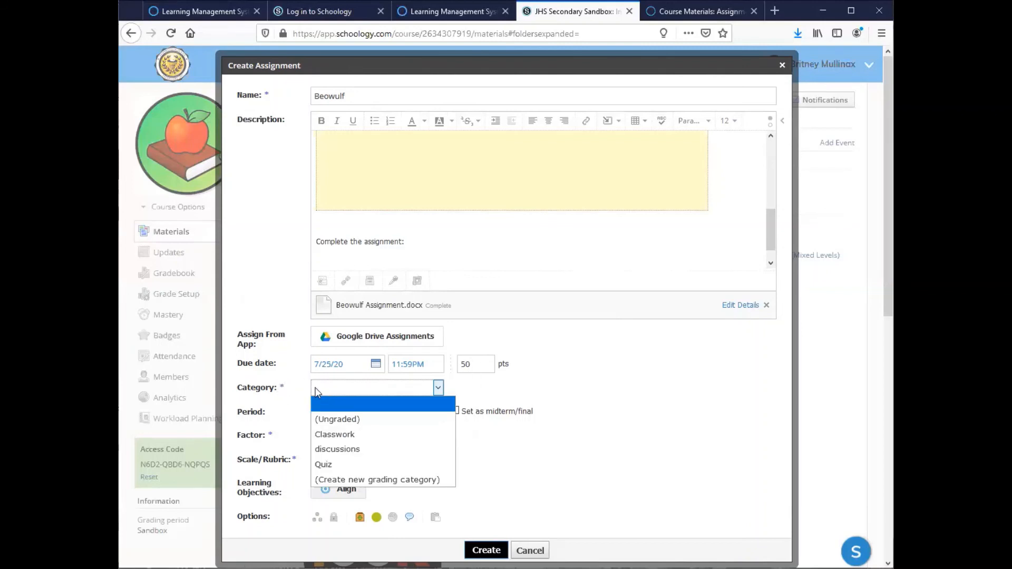
pyautogui.click(339, 436)
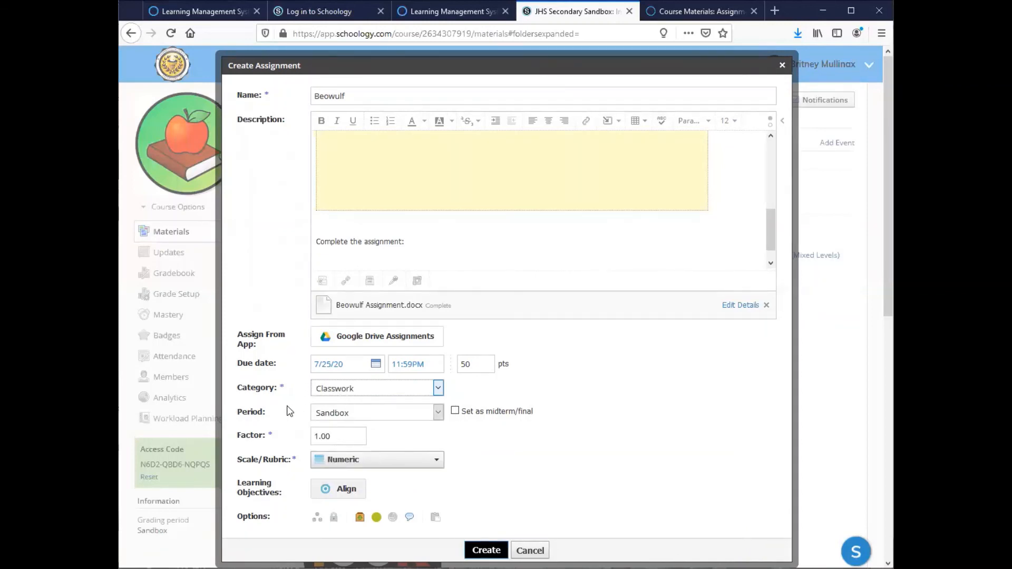
pyautogui.click(439, 414)
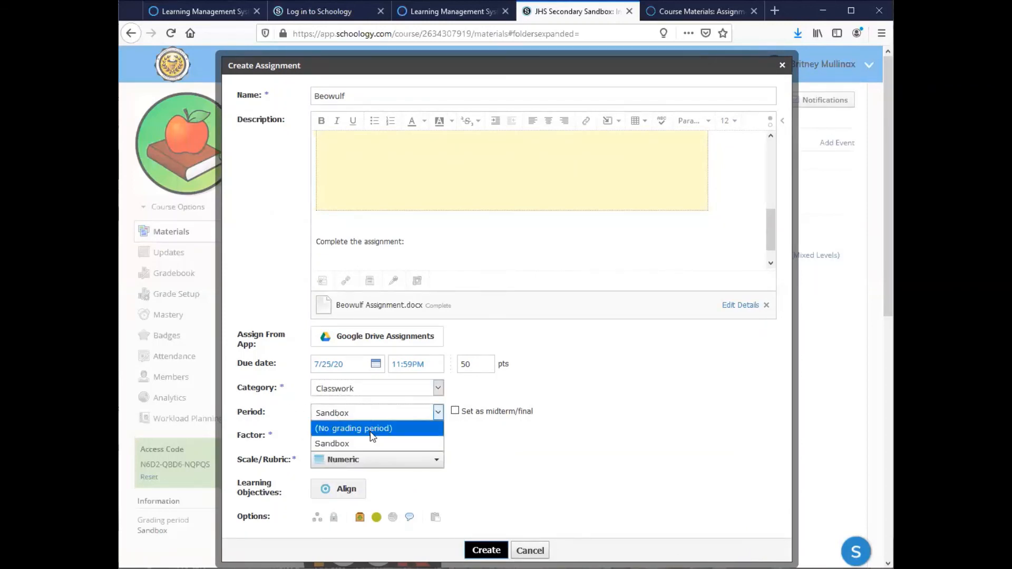
pyautogui.click(337, 444)
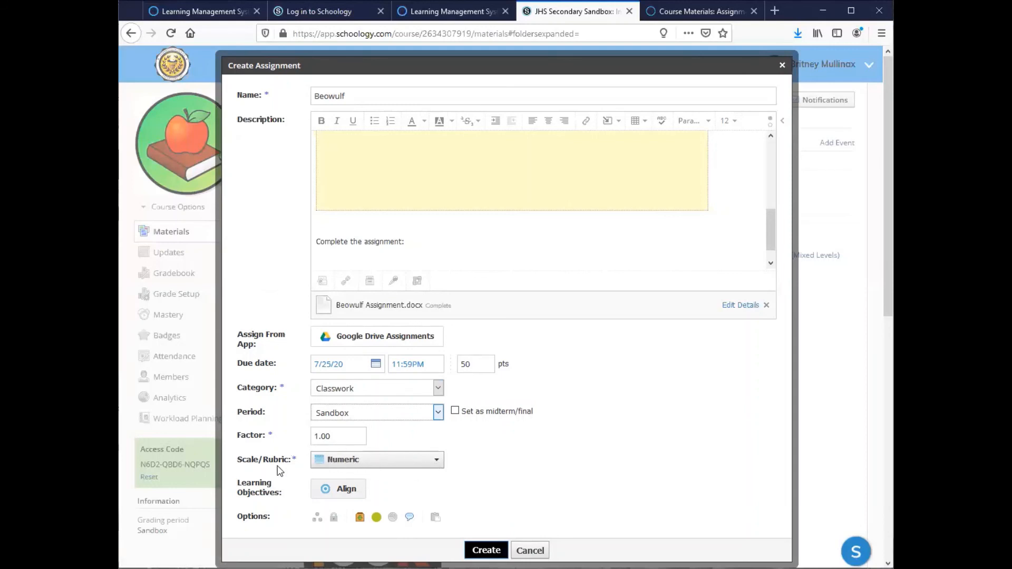
pyautogui.click(334, 519)
pyautogui.click(334, 519)
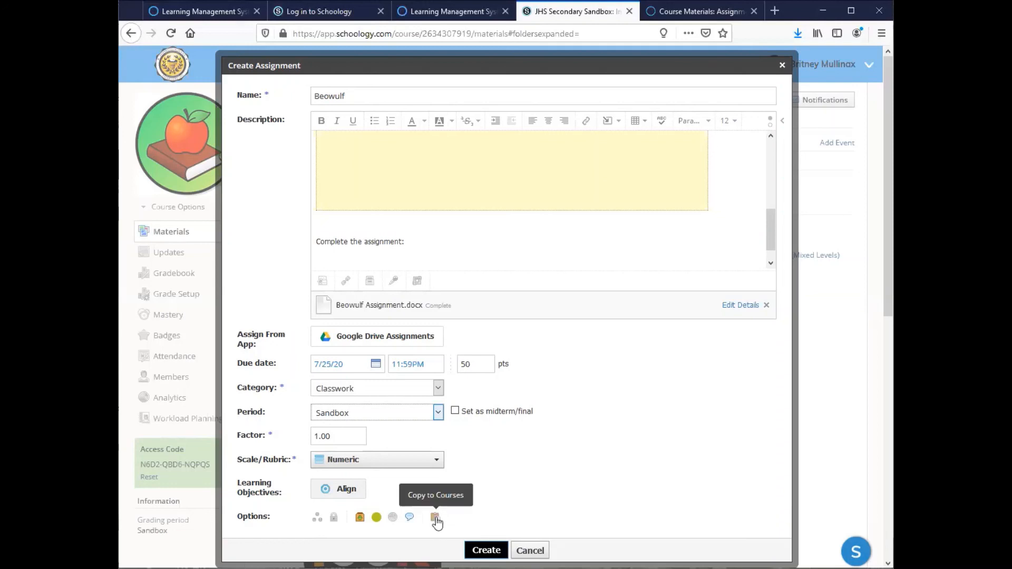
# Step: Create the Beowulf assignment and move it from the end of the materials list into the folder "Unit 1: August 20- August 31"
pyautogui.click(486, 550)
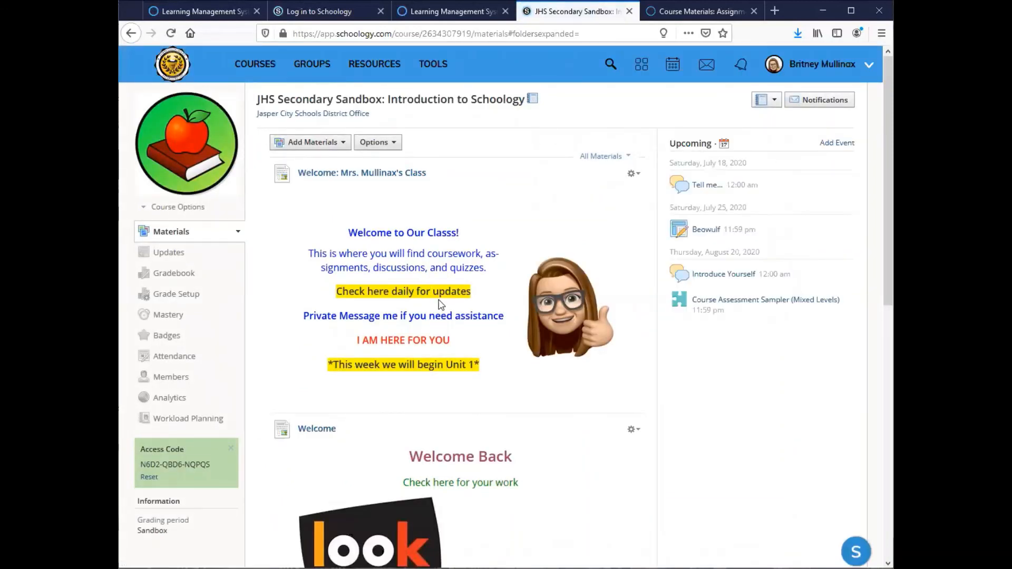
pyautogui.scroll(-2, 439, 297)
pyautogui.scroll(-7, 438, 297)
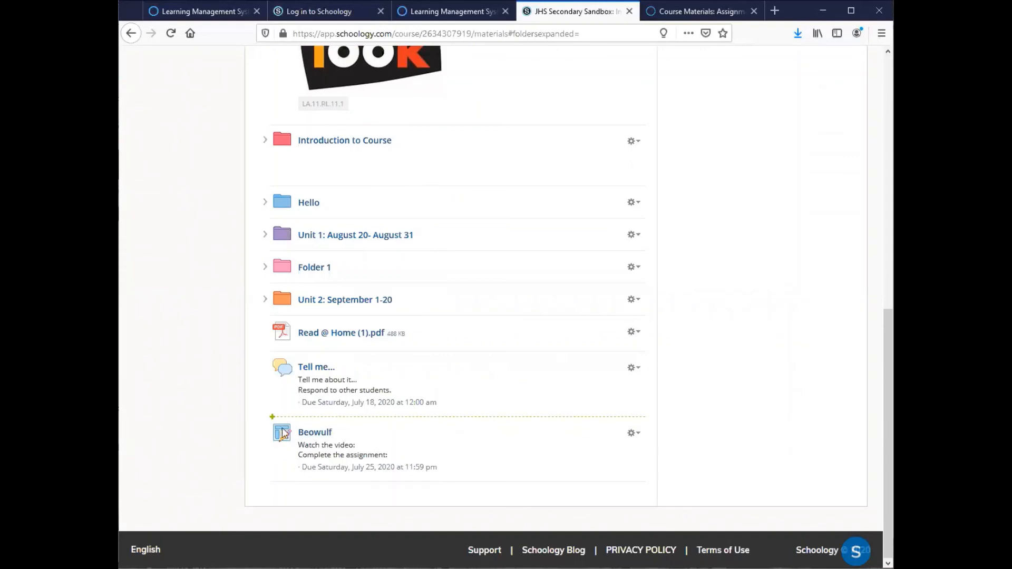
pyautogui.scroll(10, 411, 437)
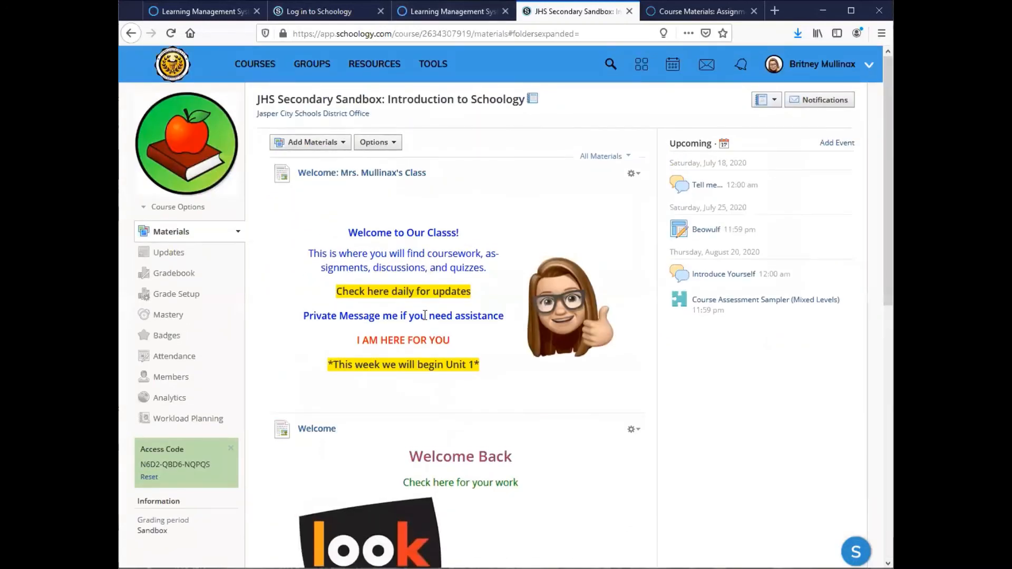
pyautogui.scroll(-5, 425, 342)
pyautogui.scroll(-5, 425, 342)
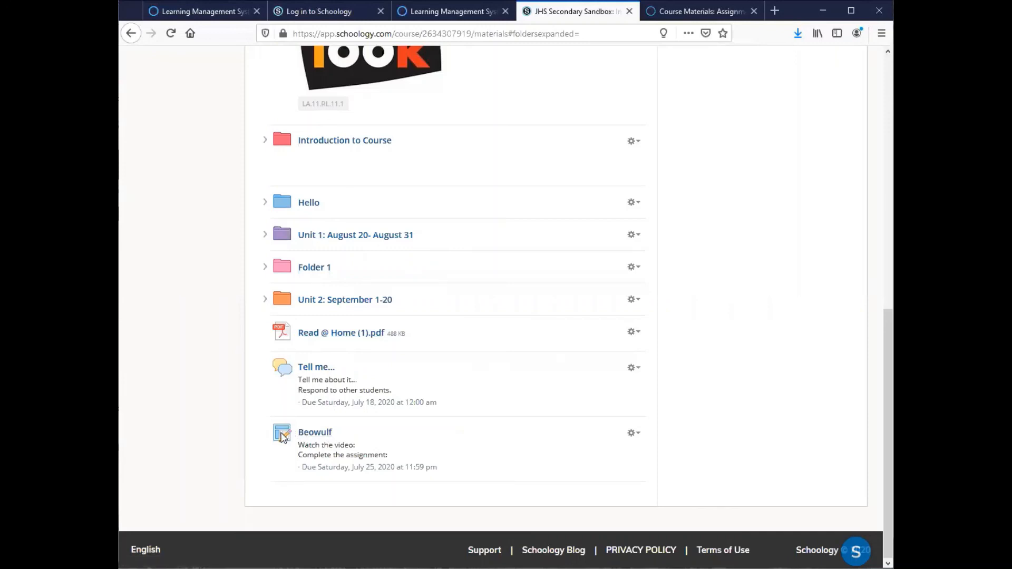
pyautogui.moveTo(283, 436); pyautogui.dragTo(374, 319)
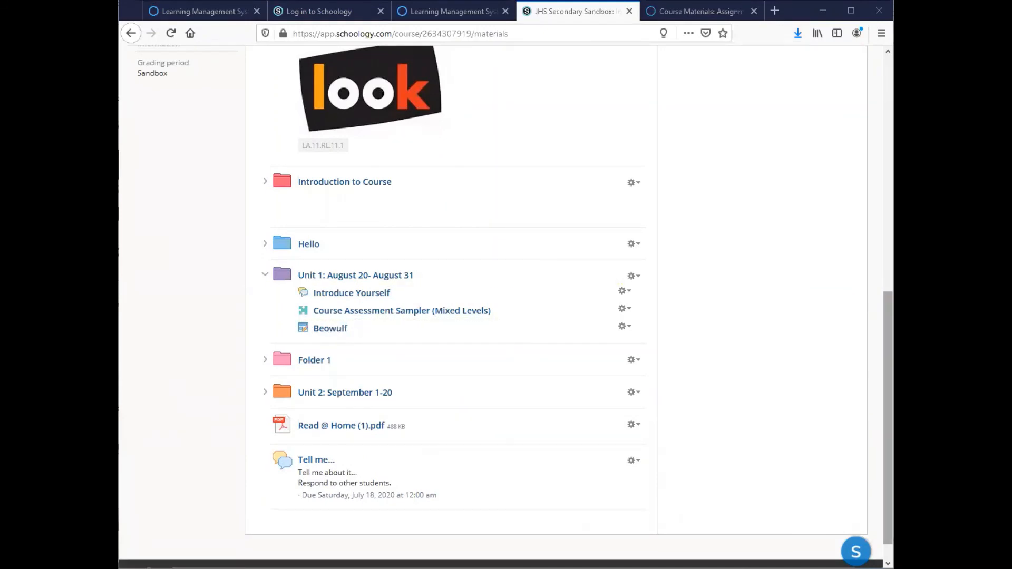
pyautogui.scroll(10, 725, 165)
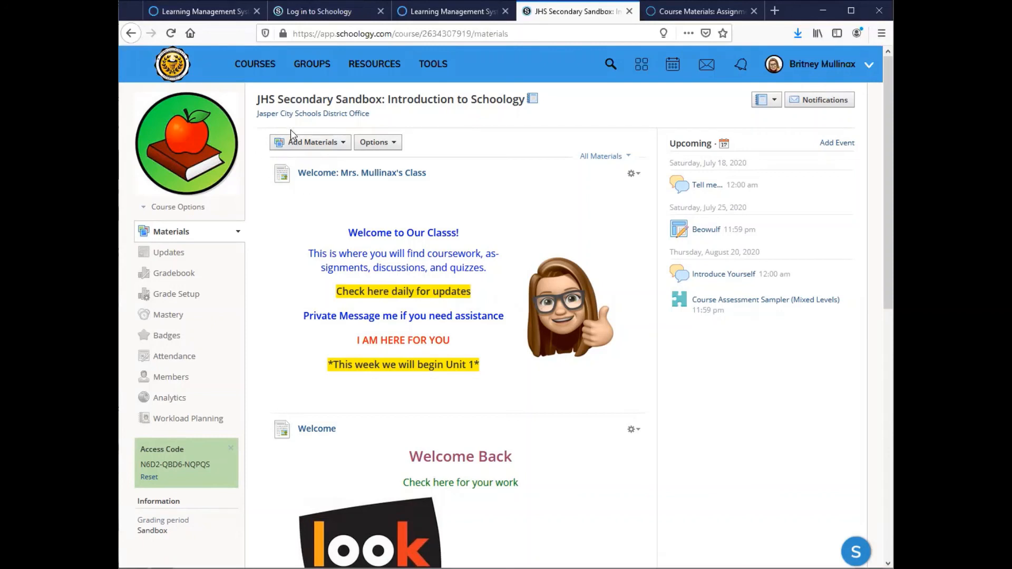
pyautogui.click(341, 145)
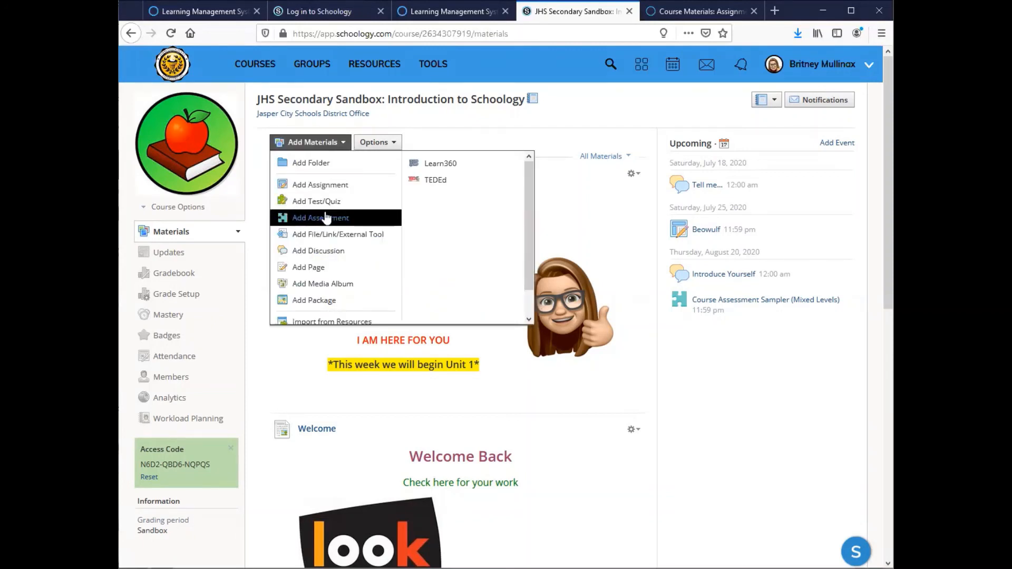
pyautogui.click(589, 103)
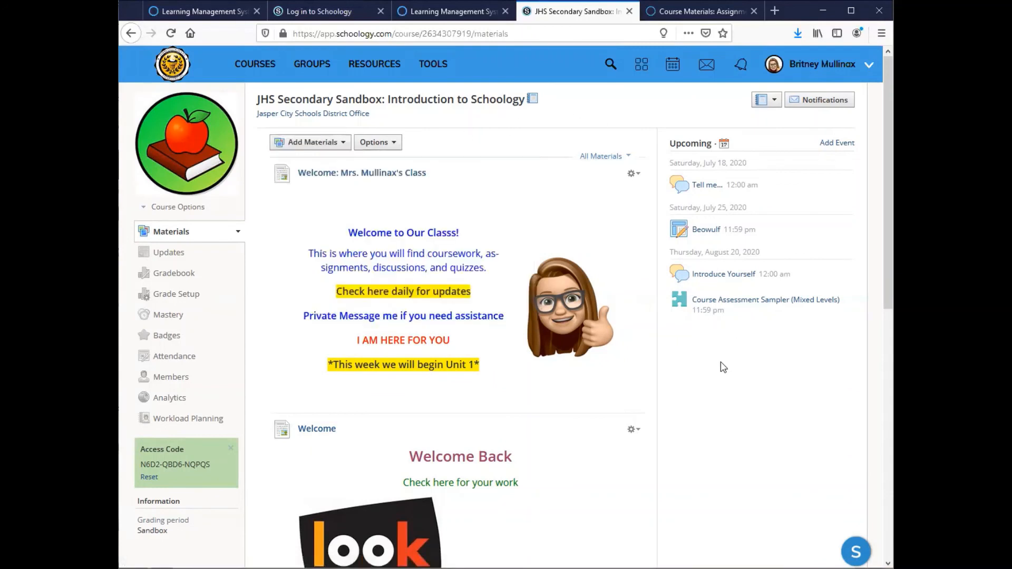
pyautogui.scroll(-2, 644, 375)
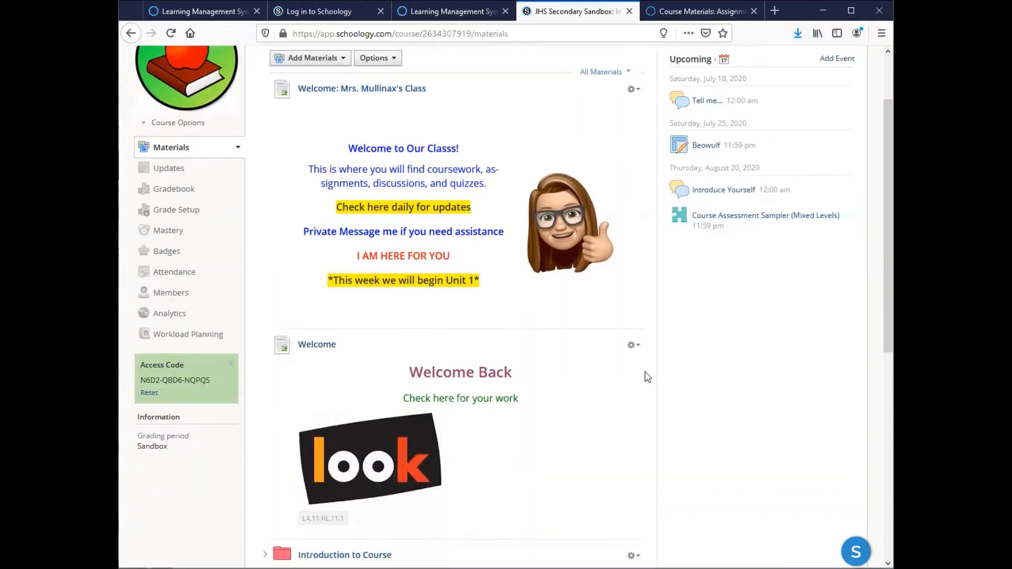
pyautogui.scroll(-5, 543, 389)
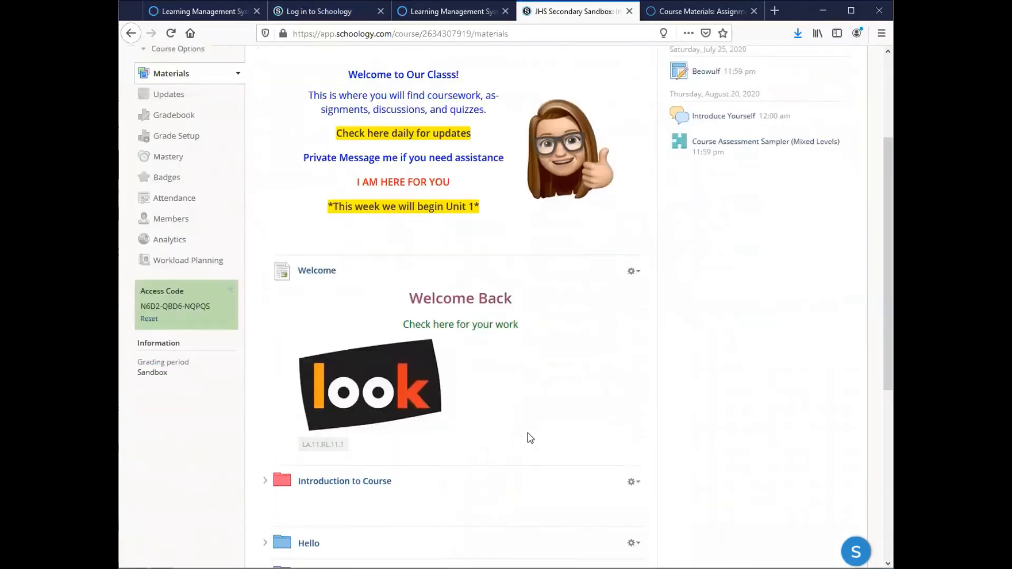
pyautogui.scroll(7, 527, 427)
pyautogui.click(341, 142)
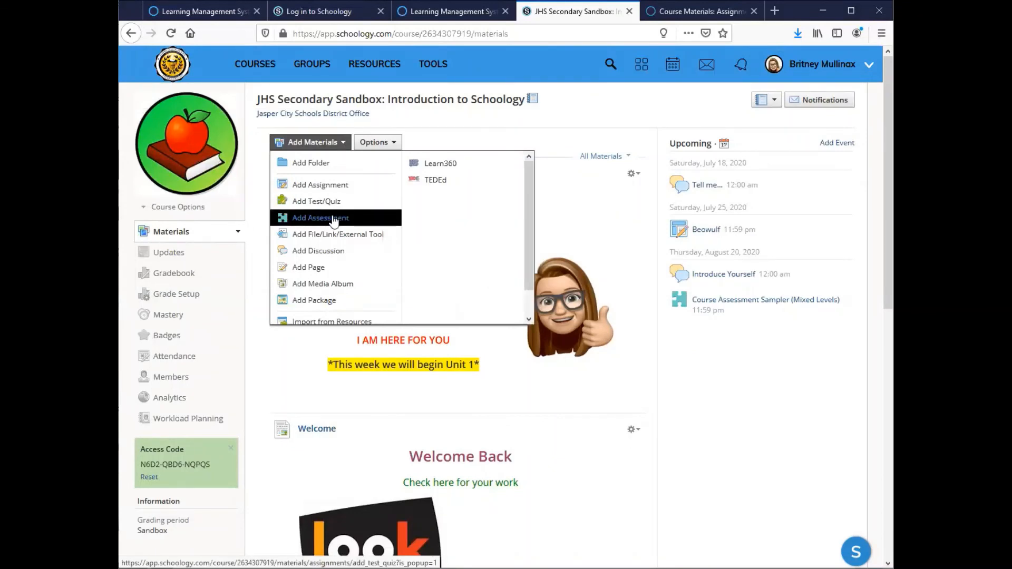
pyautogui.click(734, 372)
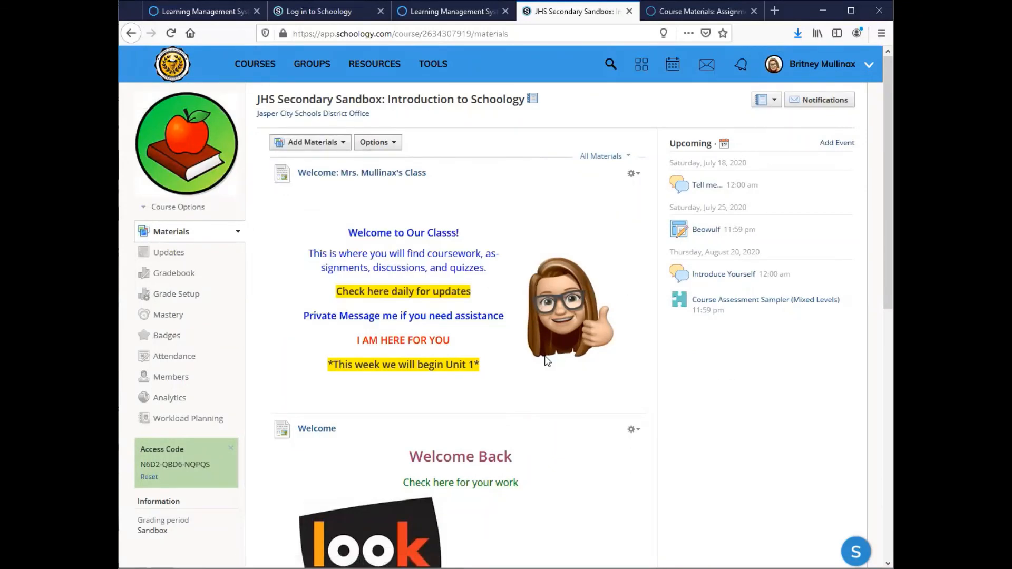